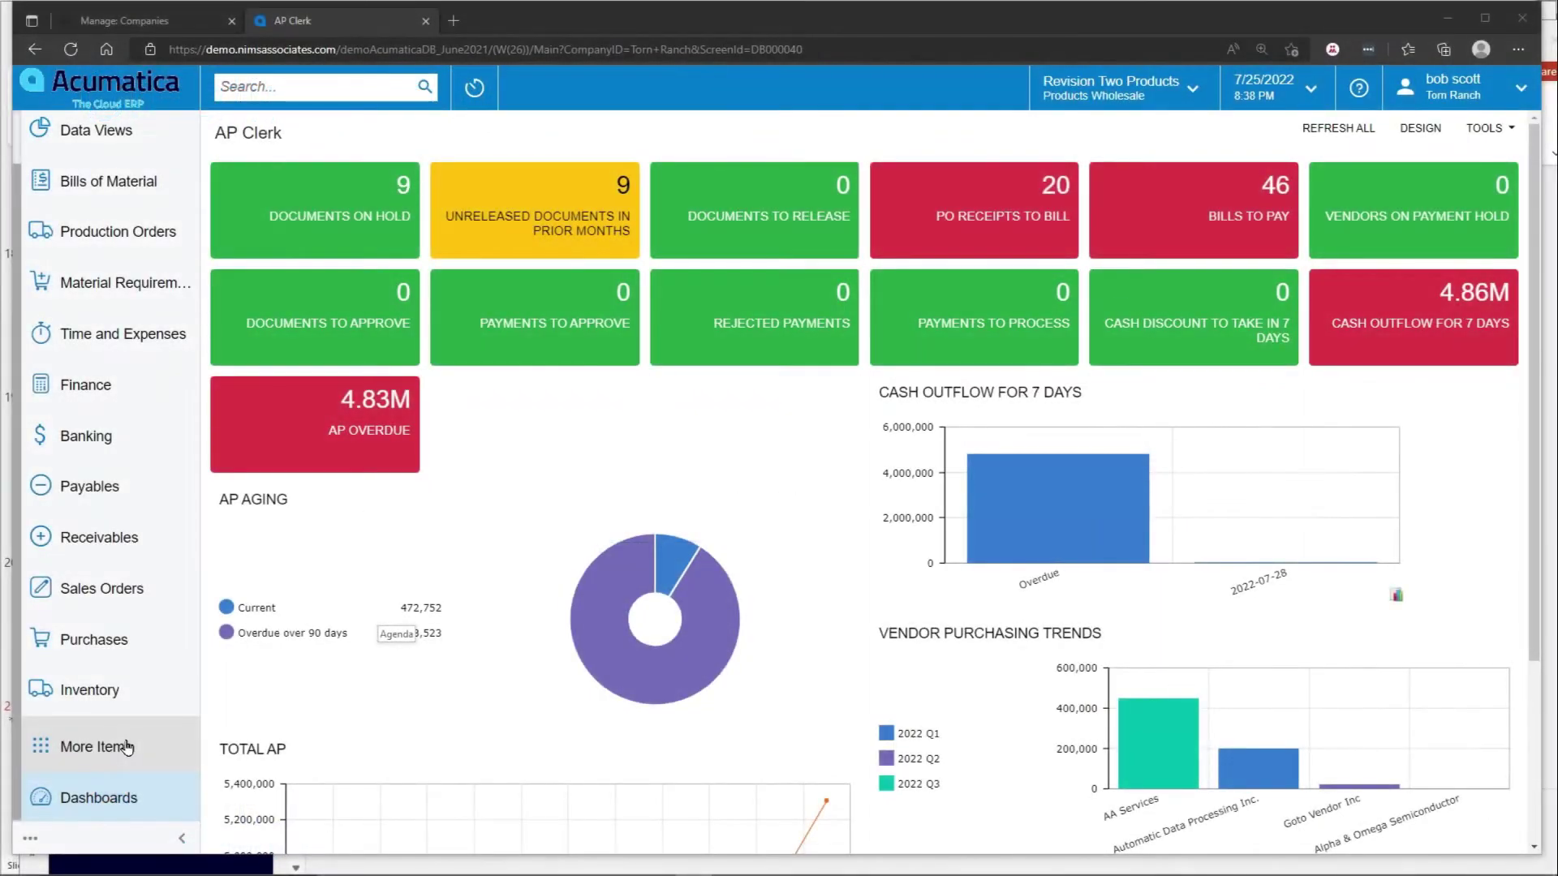
From the Fixed Assets workspace's asset list, start a new fixed asset record.
{"action": "left_click", "coordinate": [126, 746]}
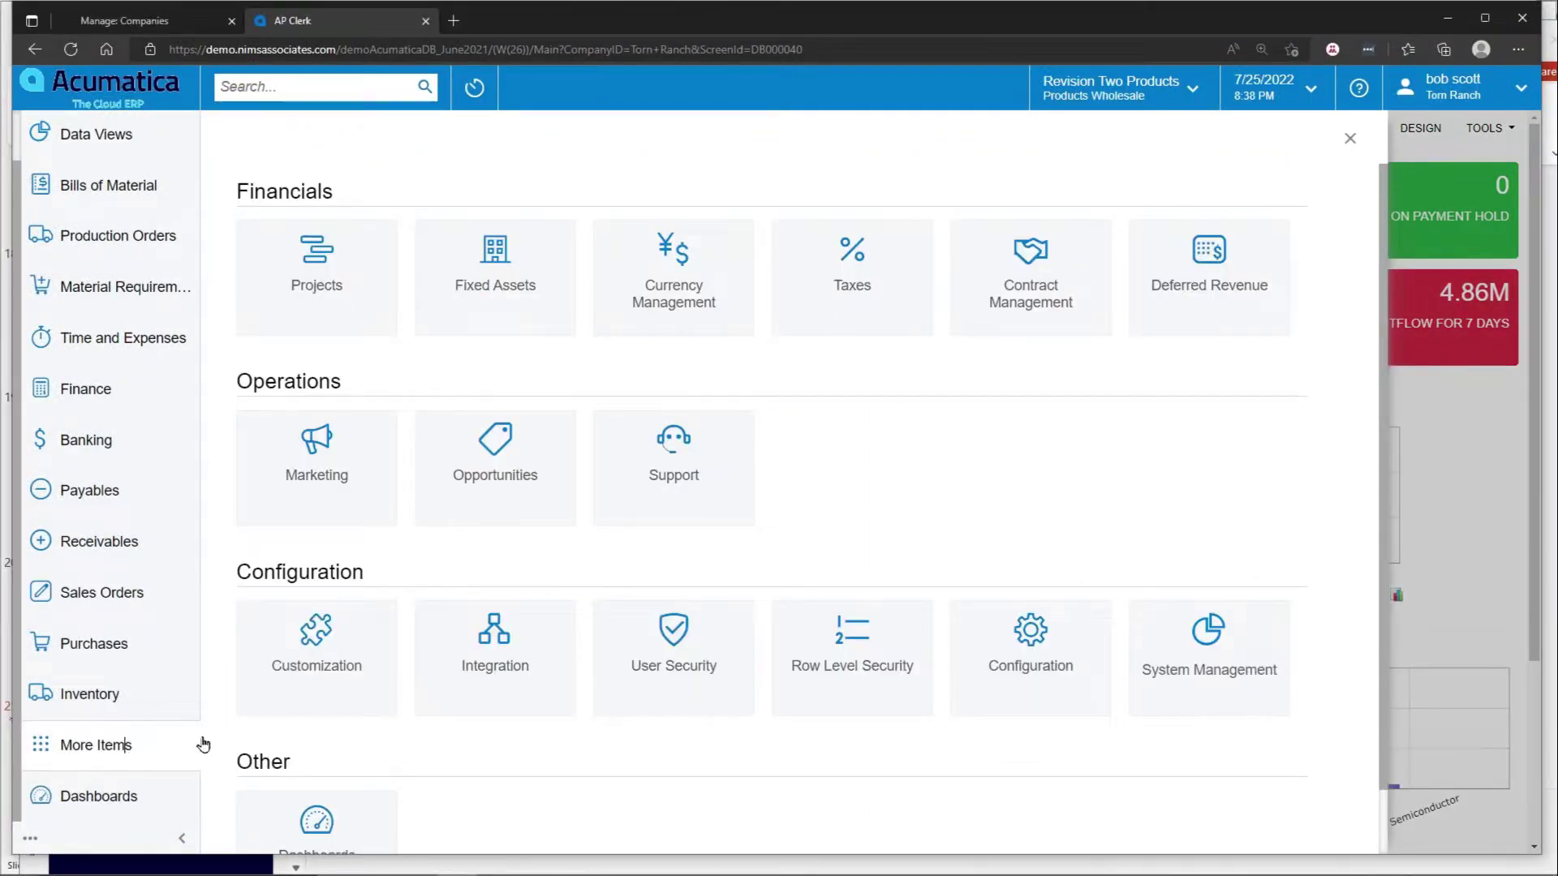
{"action": "left_click", "coordinate": [511, 295]}
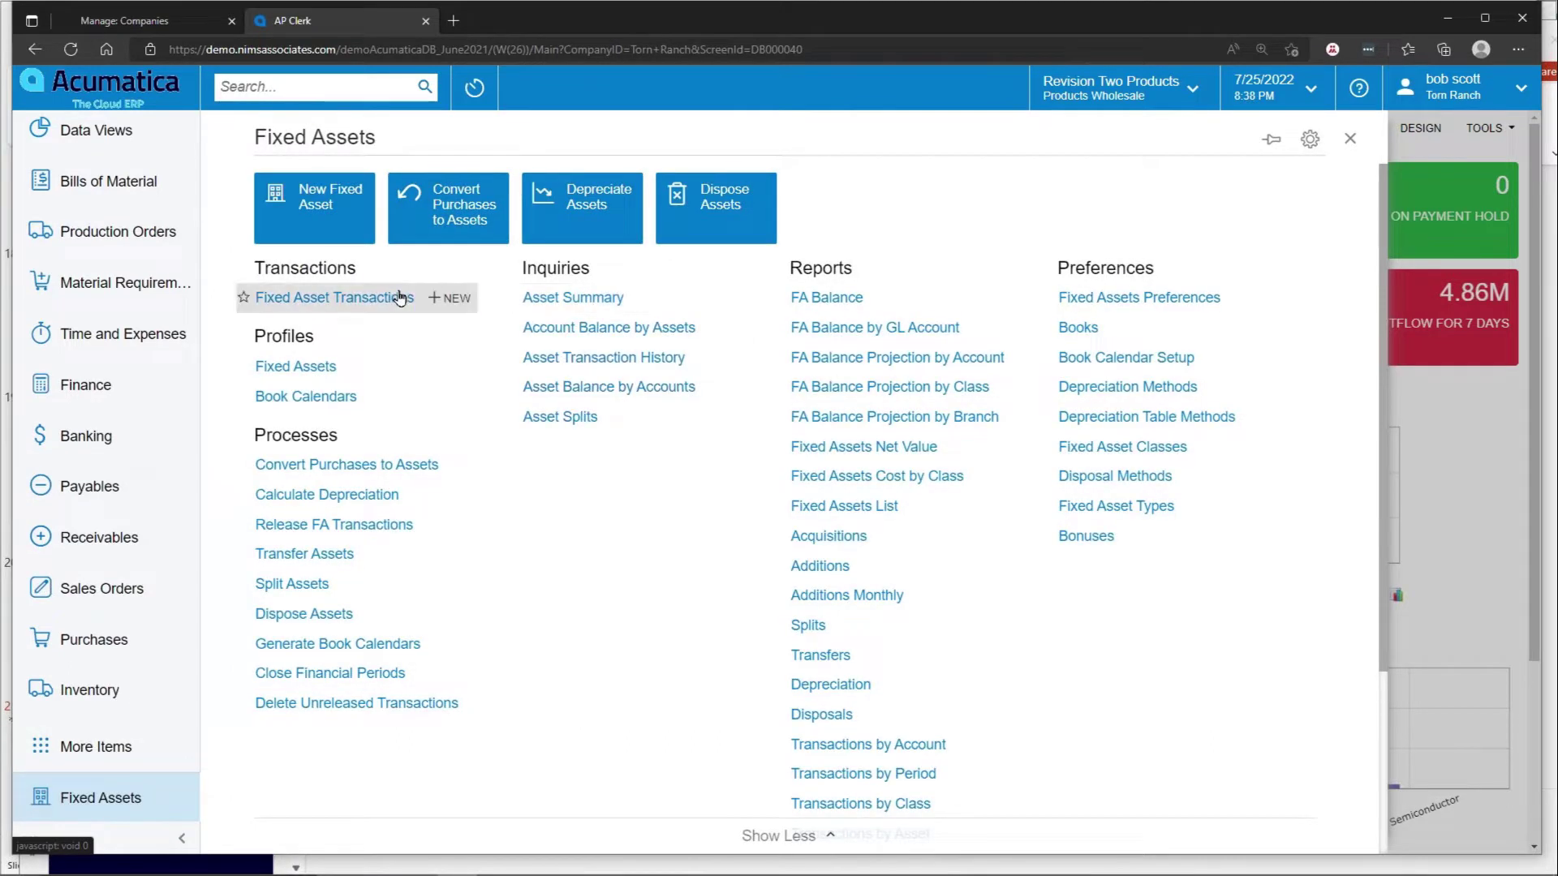
{"action": "left_click", "coordinate": [322, 368]}
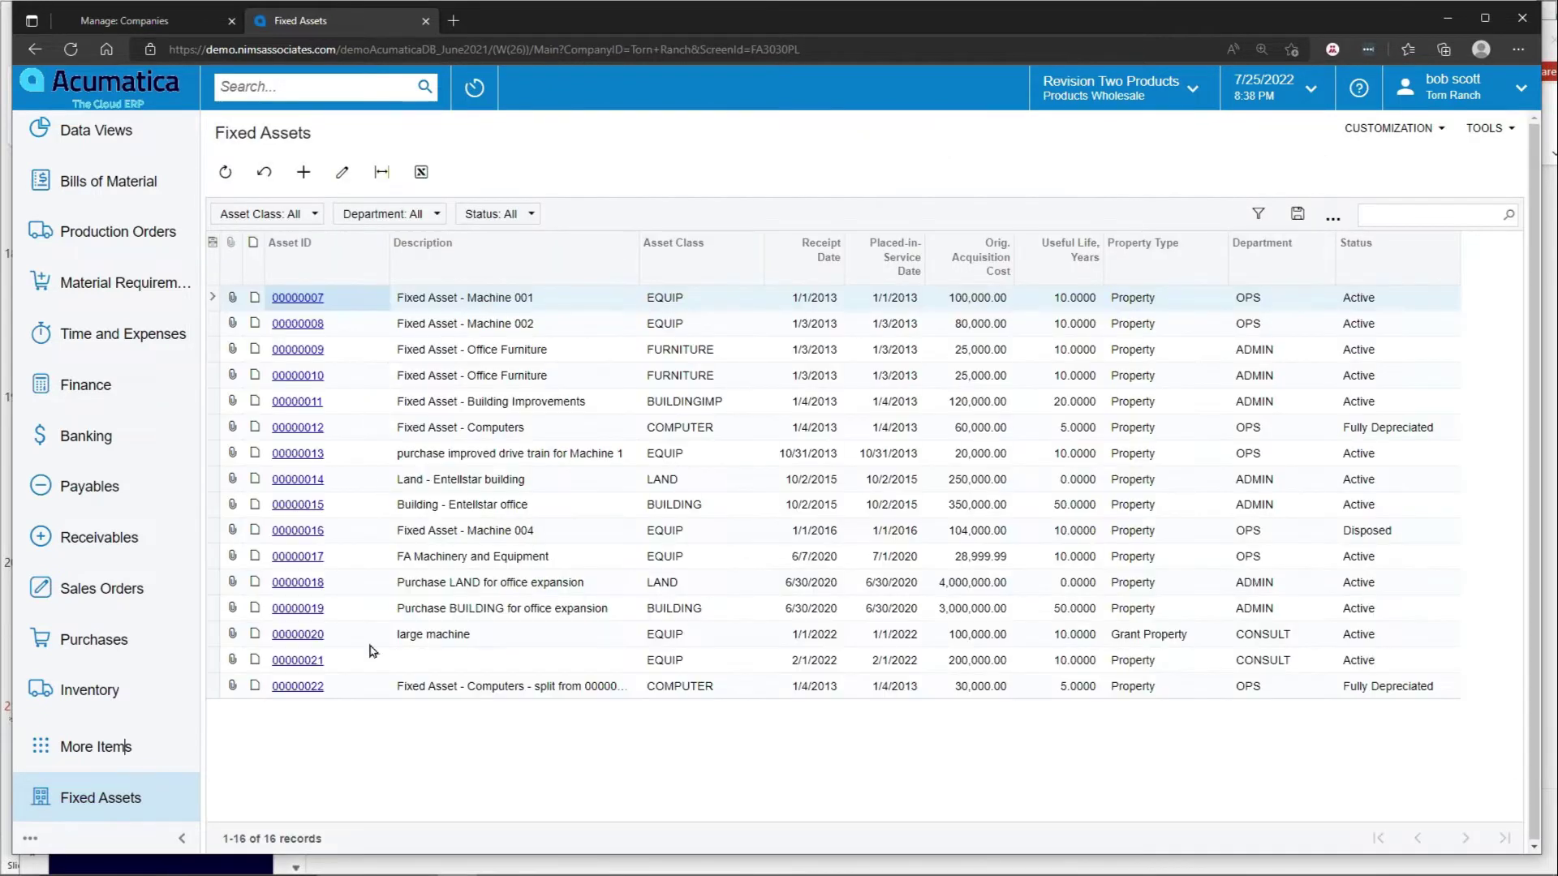
{"action": "left_click", "coordinate": [305, 174]}
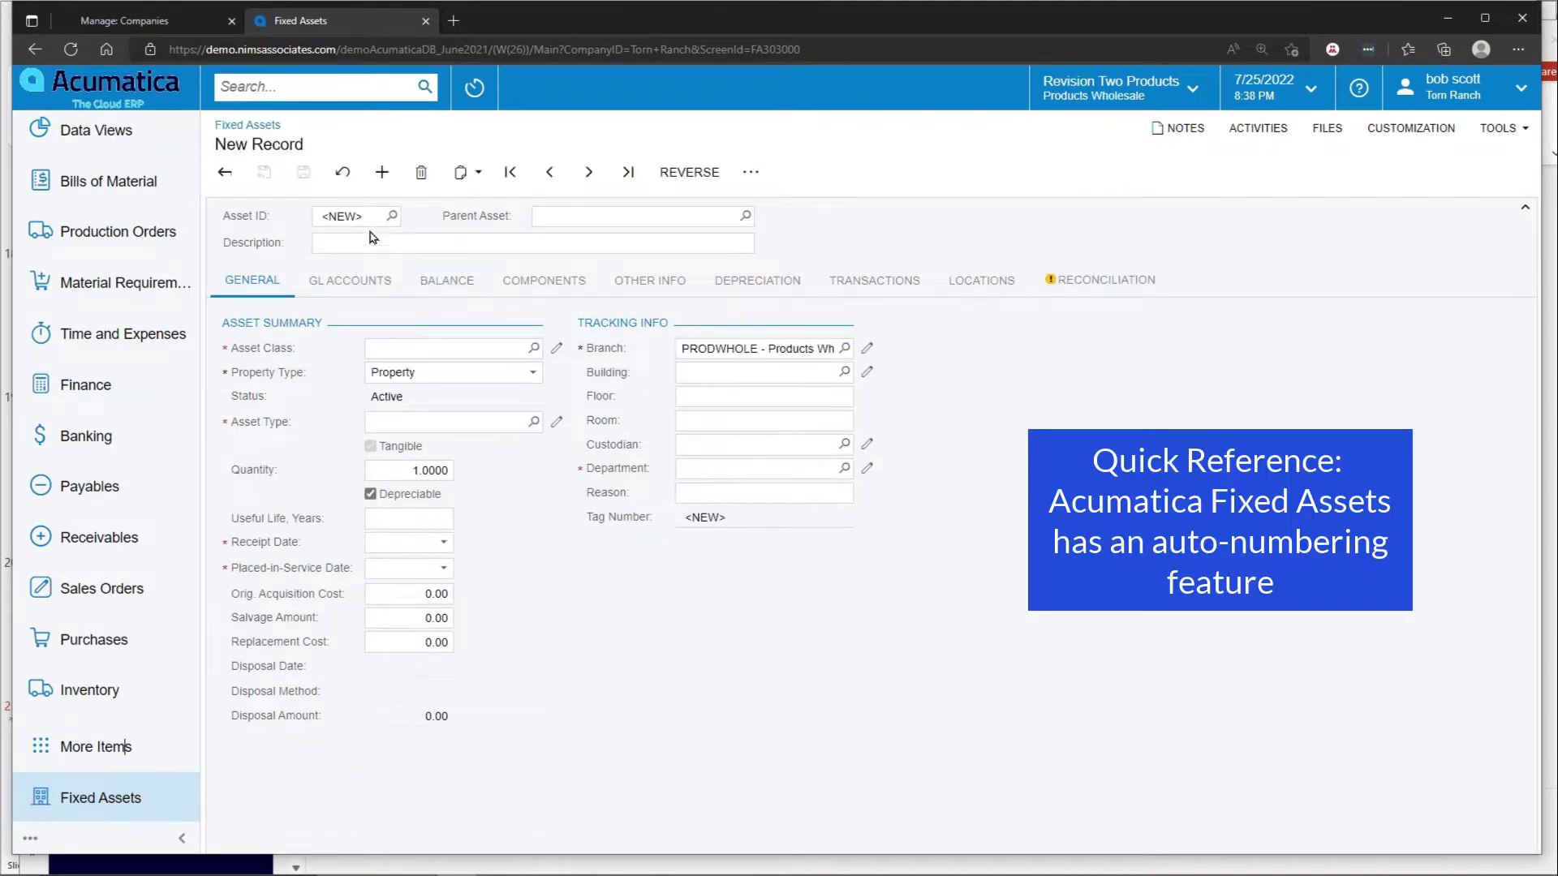
Describe the new asset as 'Large Machine' and assign it asset class COMPUTERL.
{"action": "left_click", "coordinate": [363, 217]}
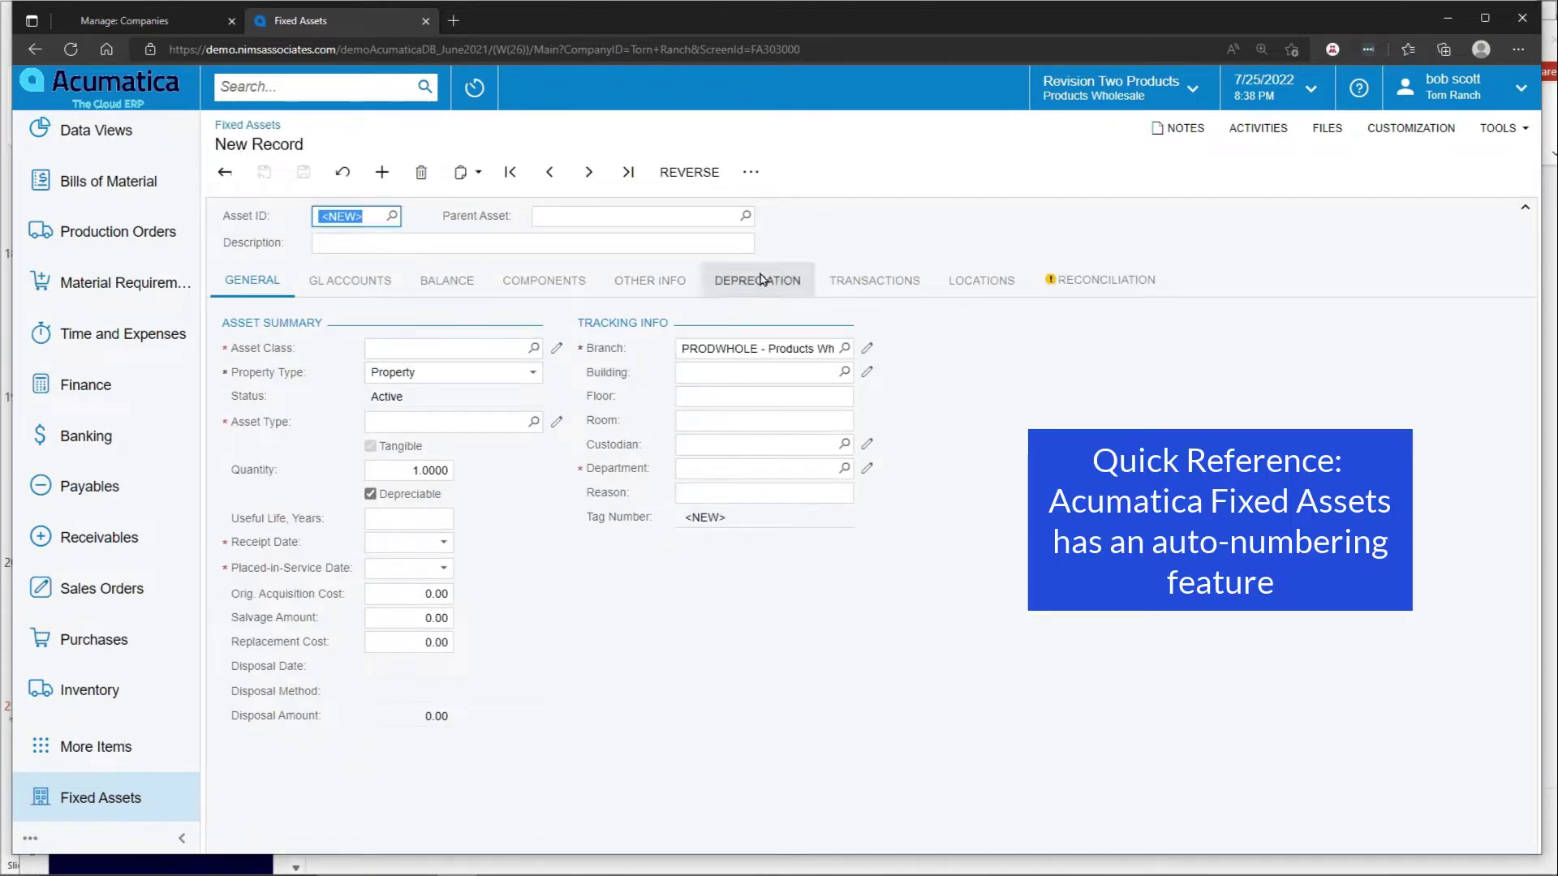
{"action": "left_click", "coordinate": [676, 244]}
{"action": "type", "text": "Large Machine"}
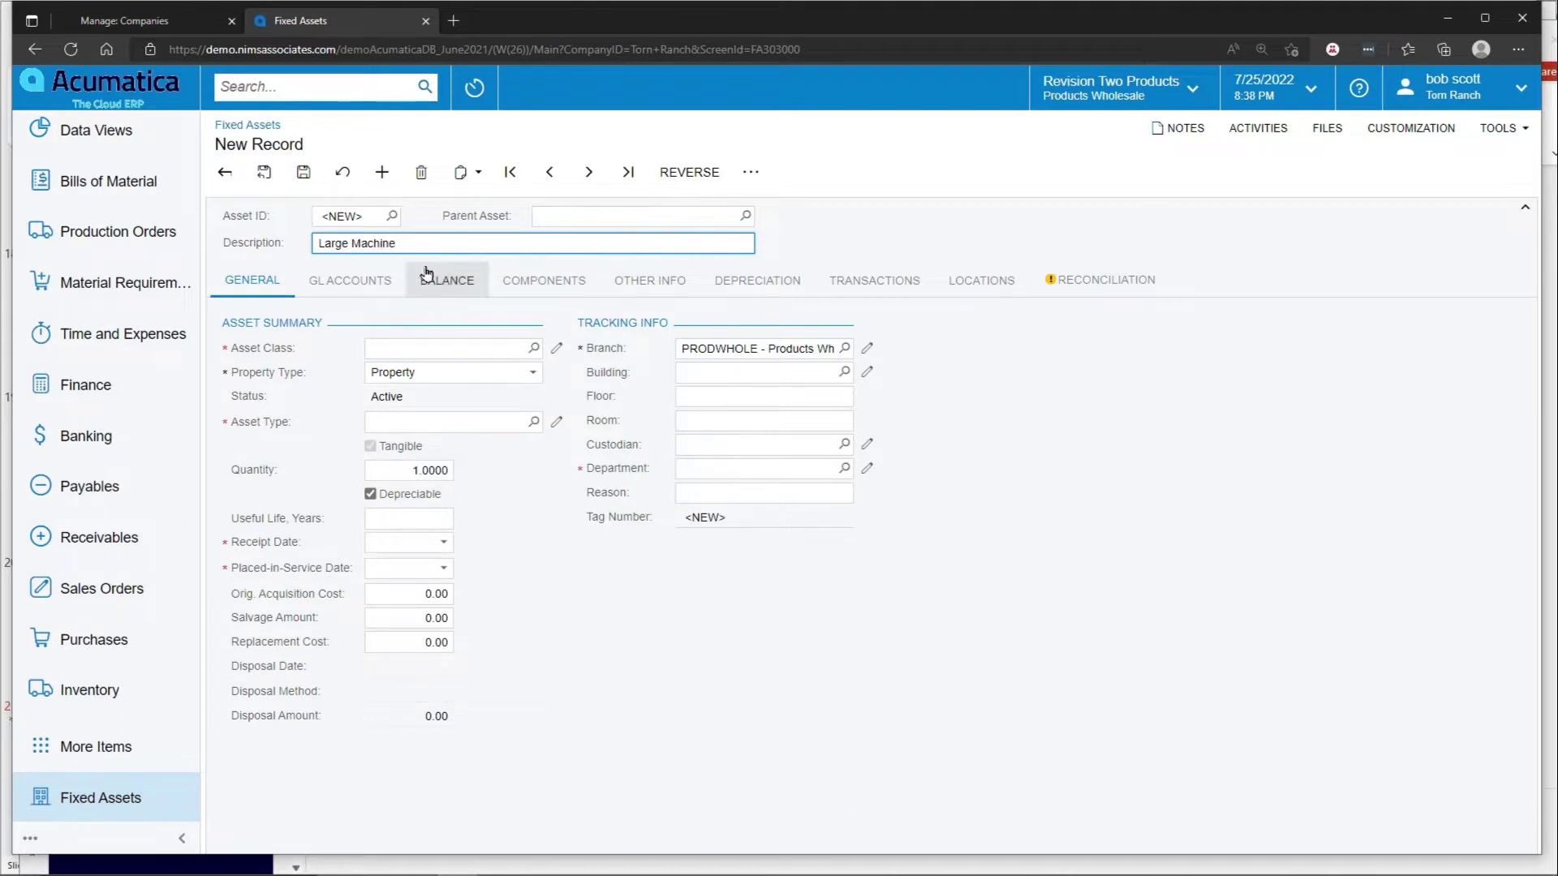
{"action": "left_click", "coordinate": [566, 216]}
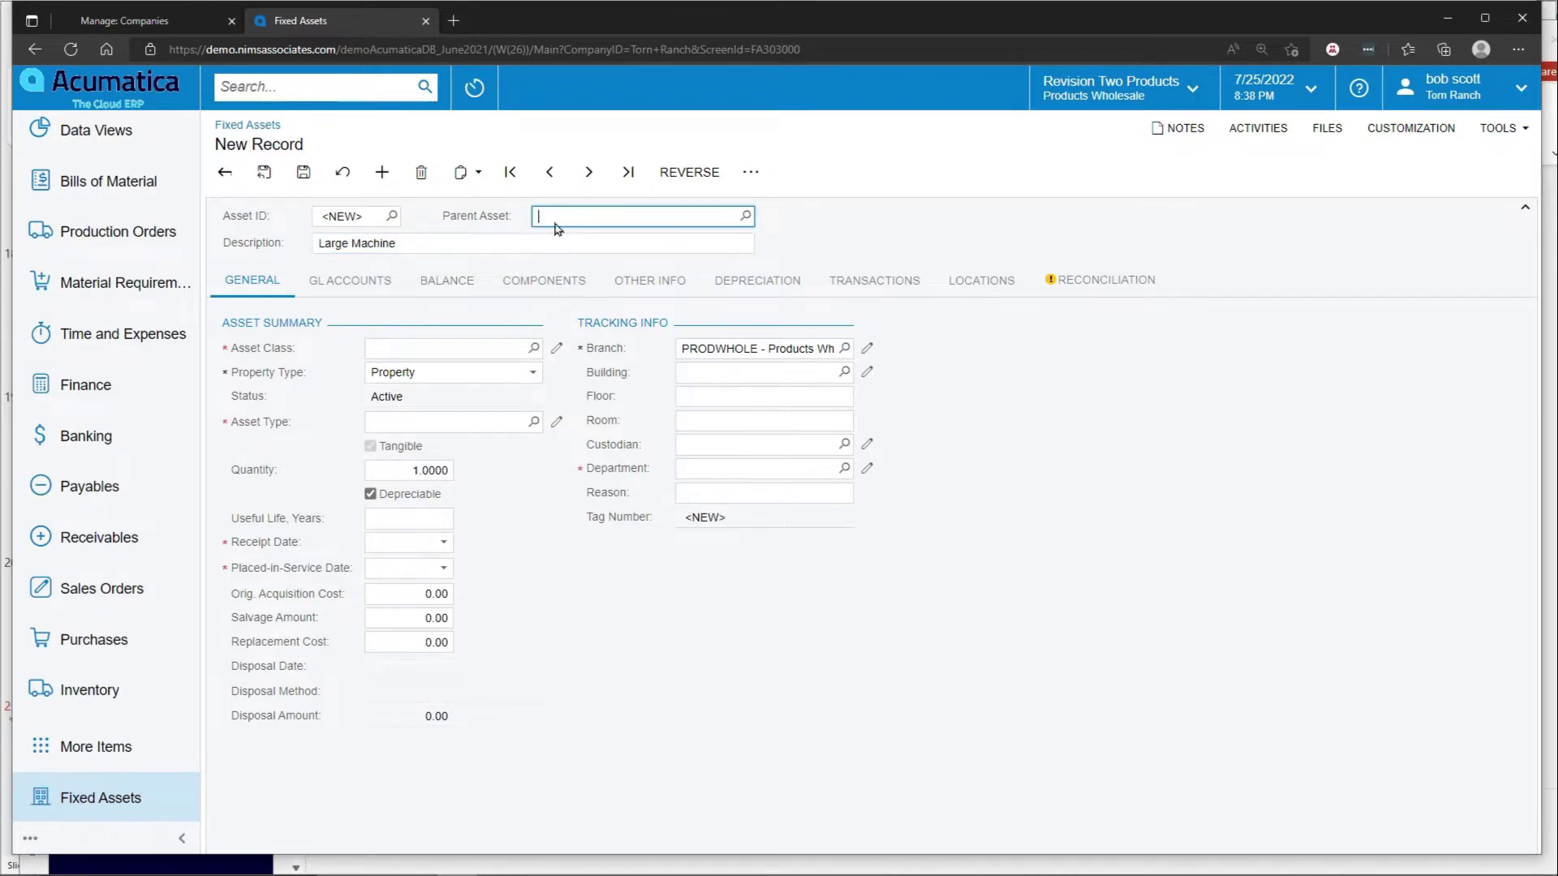
{"action": "left_click", "coordinate": [448, 344]}
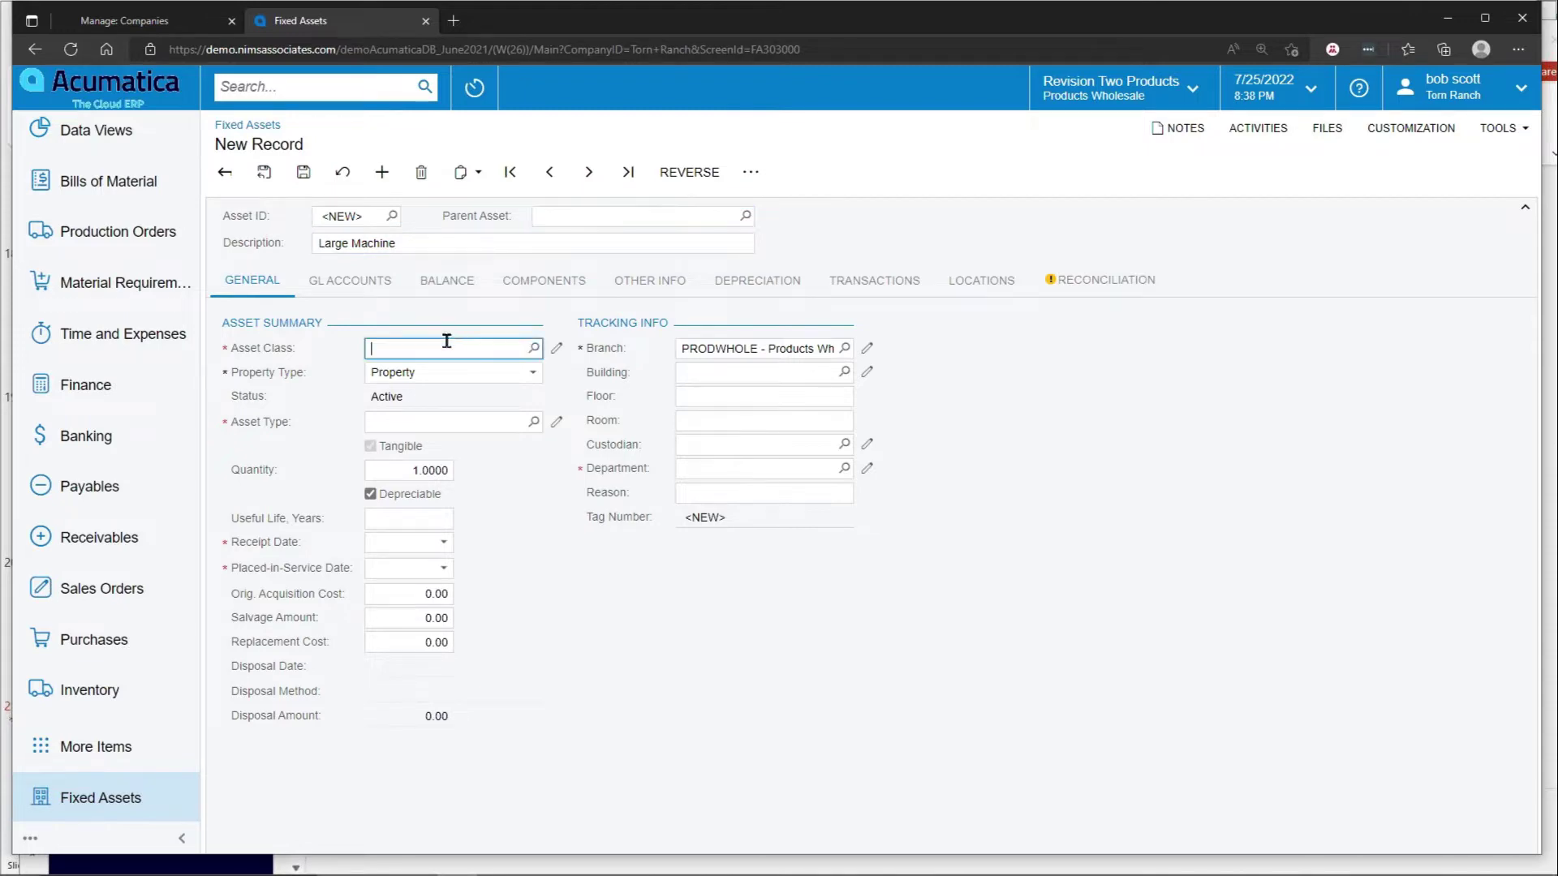
{"action": "left_click", "coordinate": [533, 354]}
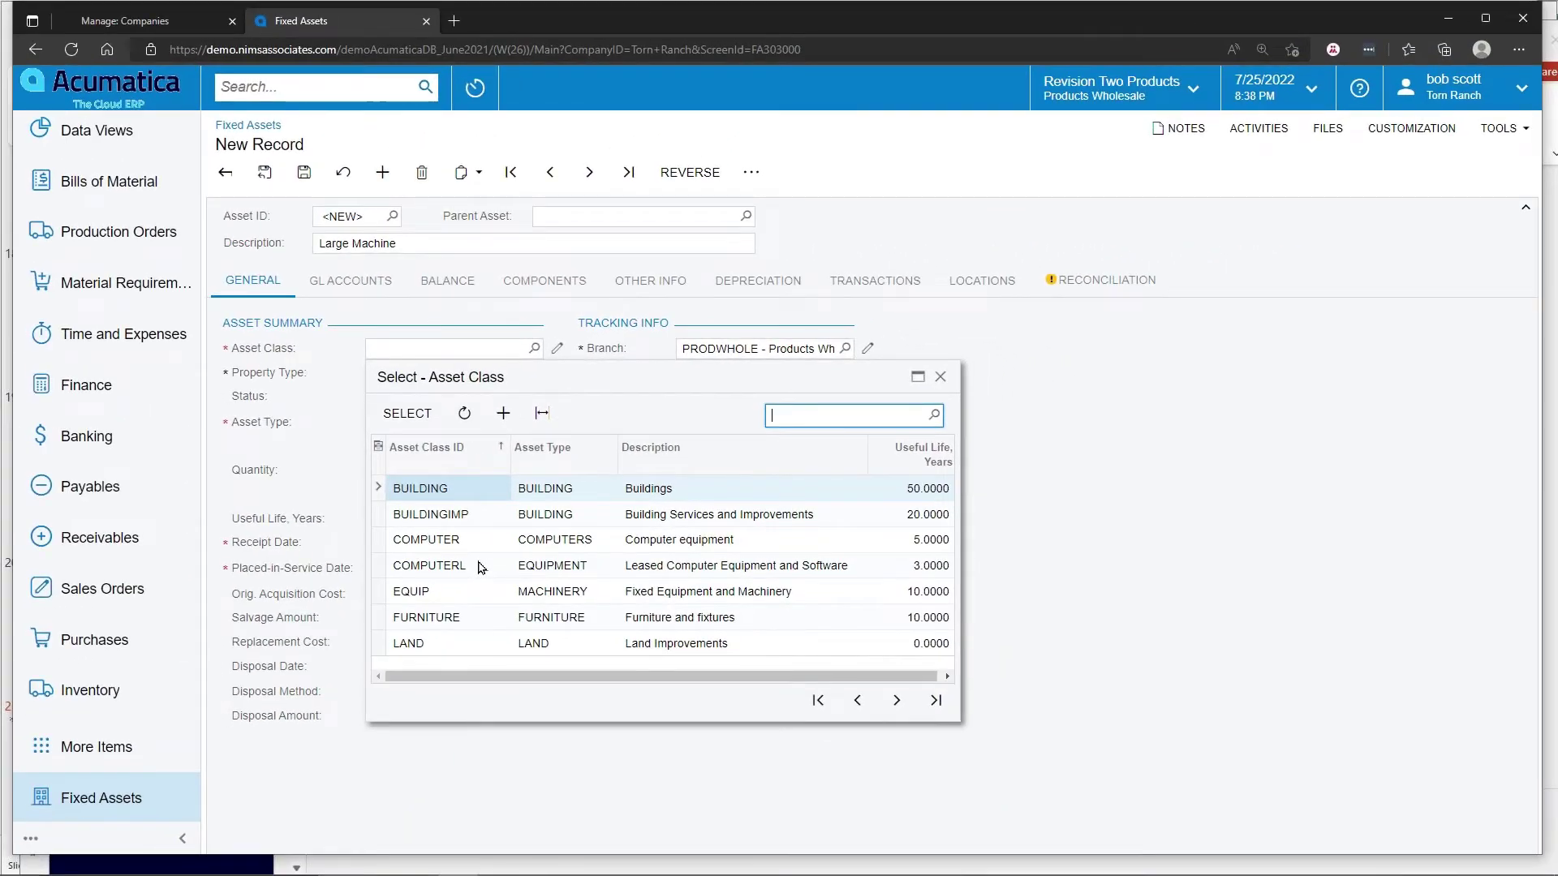
{"action": "double_click", "coordinate": [480, 567]}
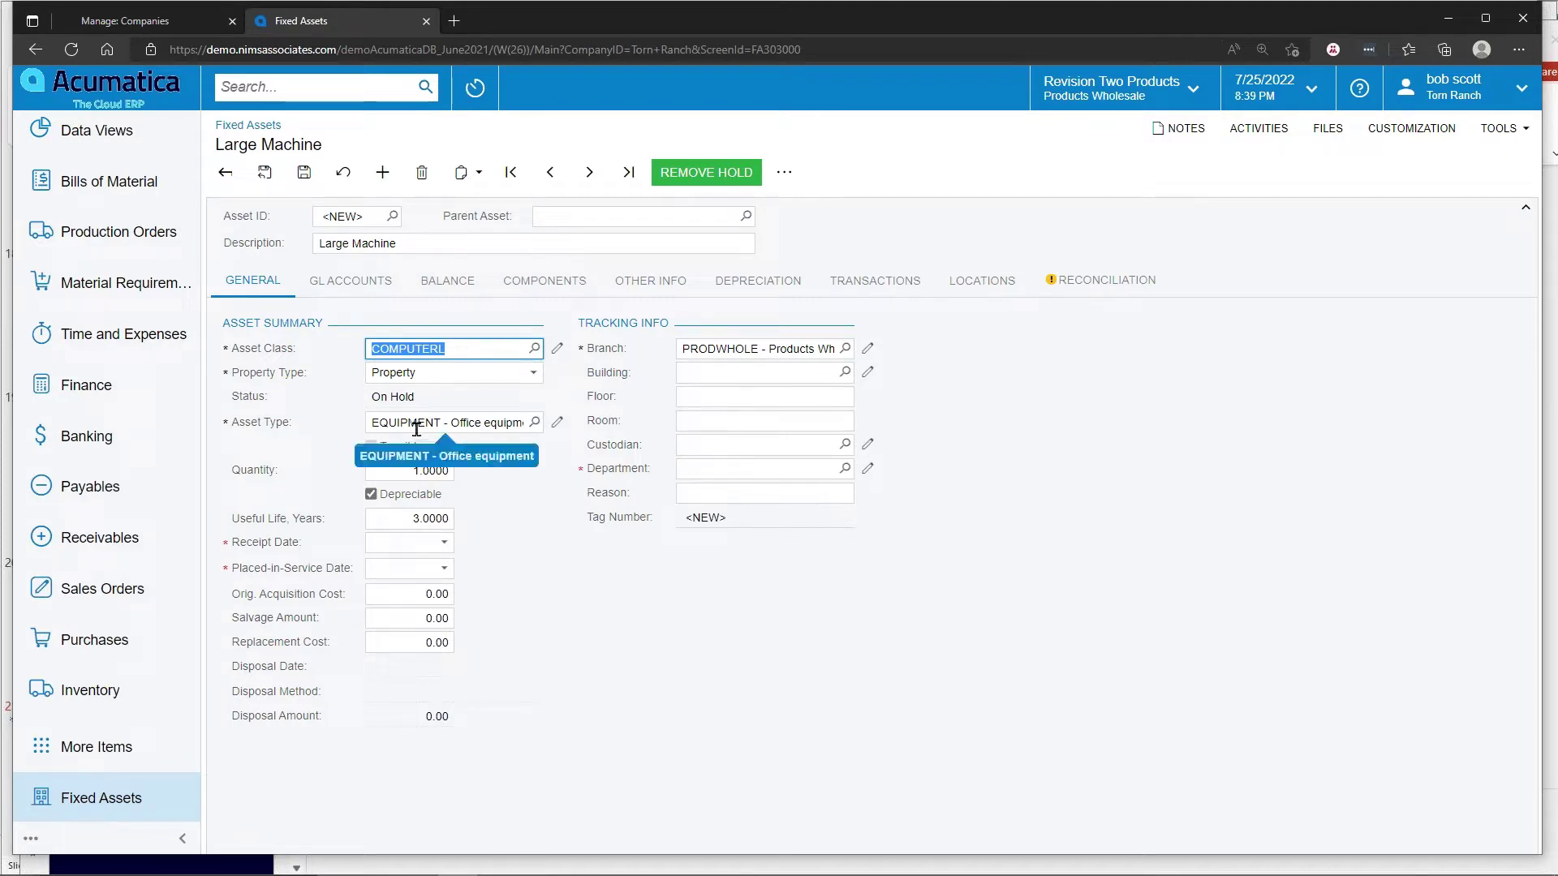
Set the asset's receipt date to 1/1/2022.
{"action": "left_click", "coordinate": [444, 542]}
{"action": "left_click", "coordinate": [379, 565]}
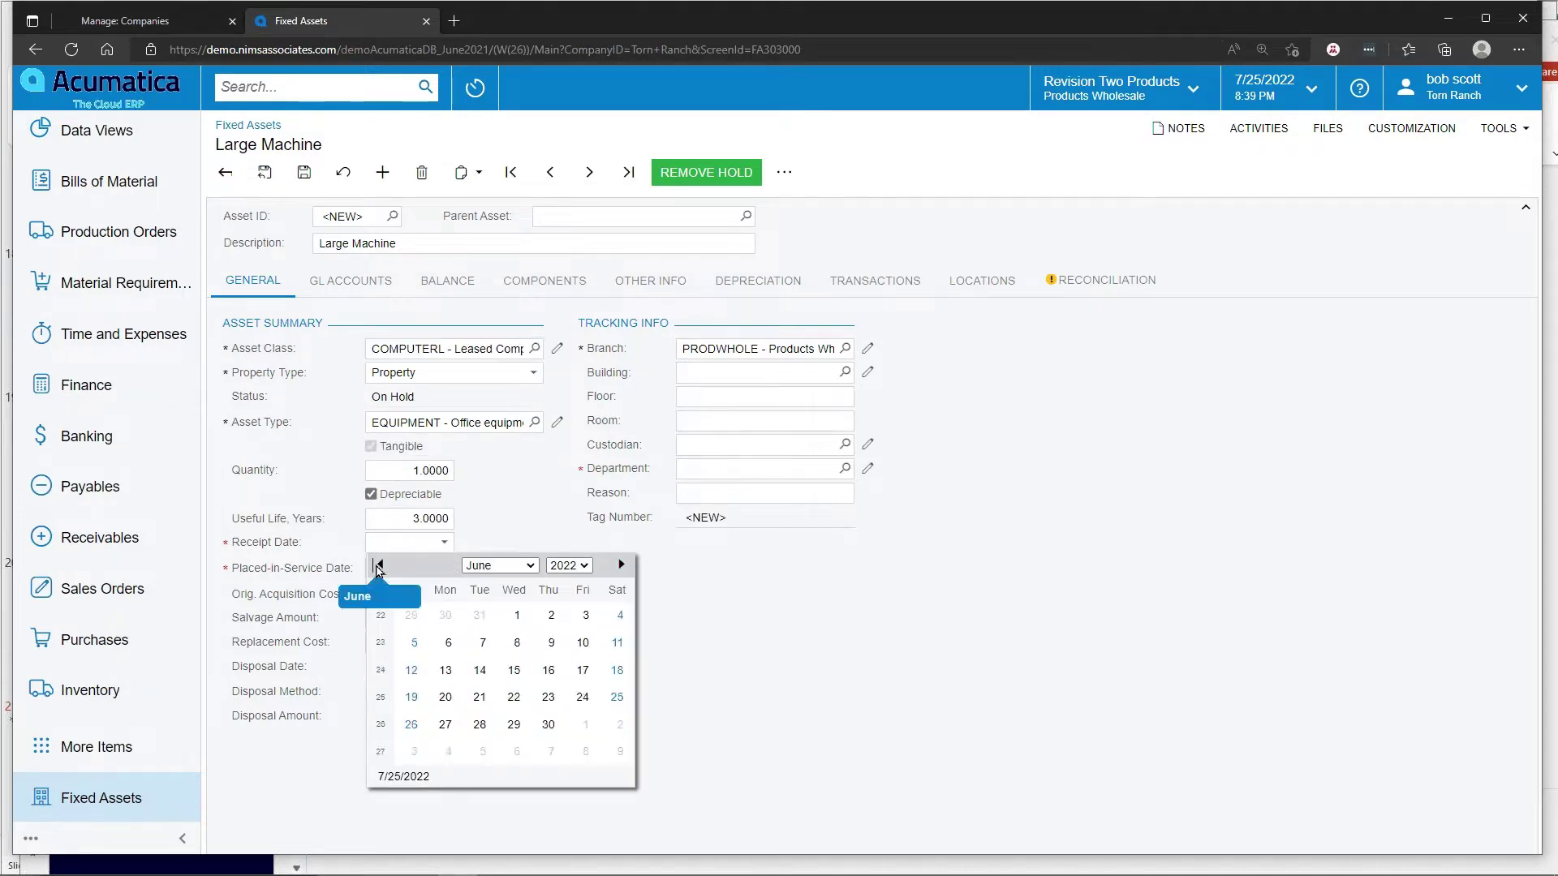
{"action": "left_click", "coordinate": [379, 564]}
{"action": "left_click", "coordinate": [379, 565]}
{"action": "left_click", "coordinate": [379, 565]}
{"action": "left_click", "coordinate": [379, 565]}
{"action": "left_click", "coordinate": [378, 565]}
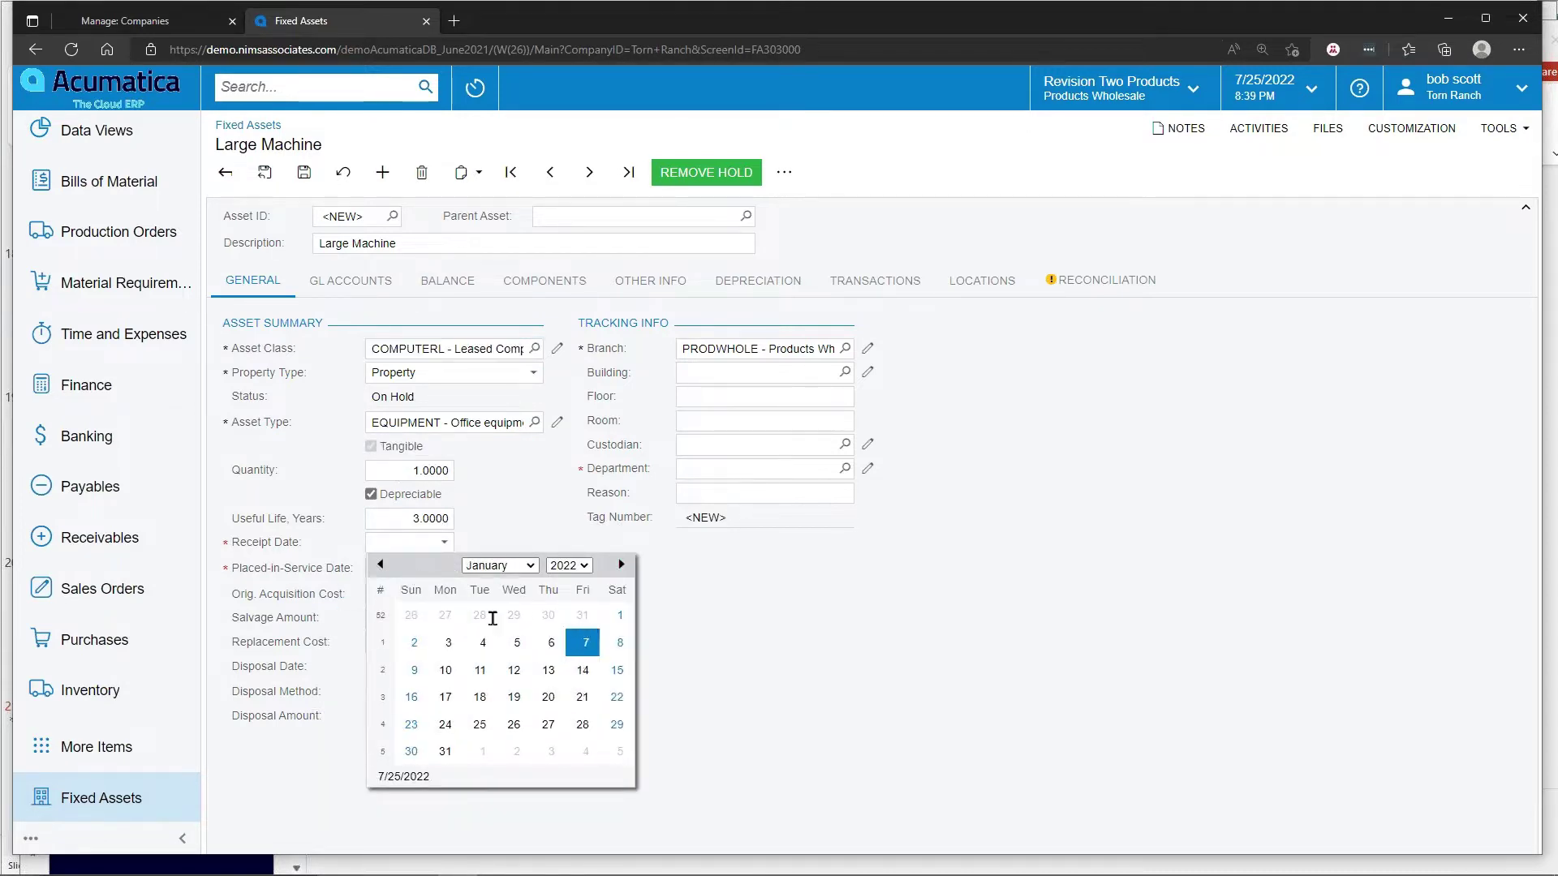
{"action": "left_click", "coordinate": [617, 615]}
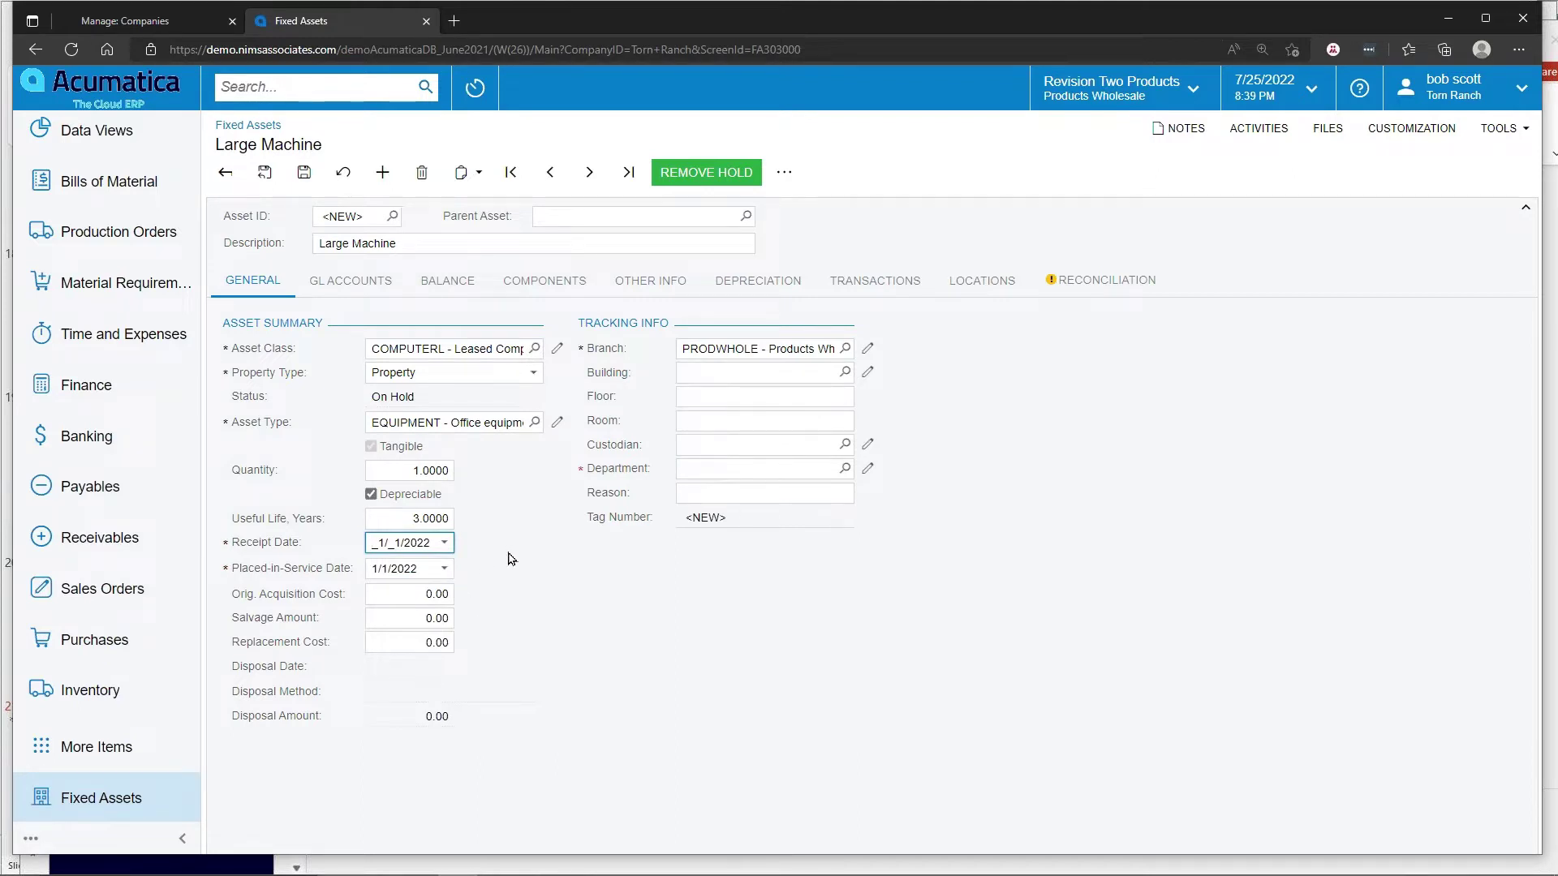
Enter a 200,000.00 original acquisition cost and assign the CONSULT department.
{"action": "left_click", "coordinate": [430, 594]}
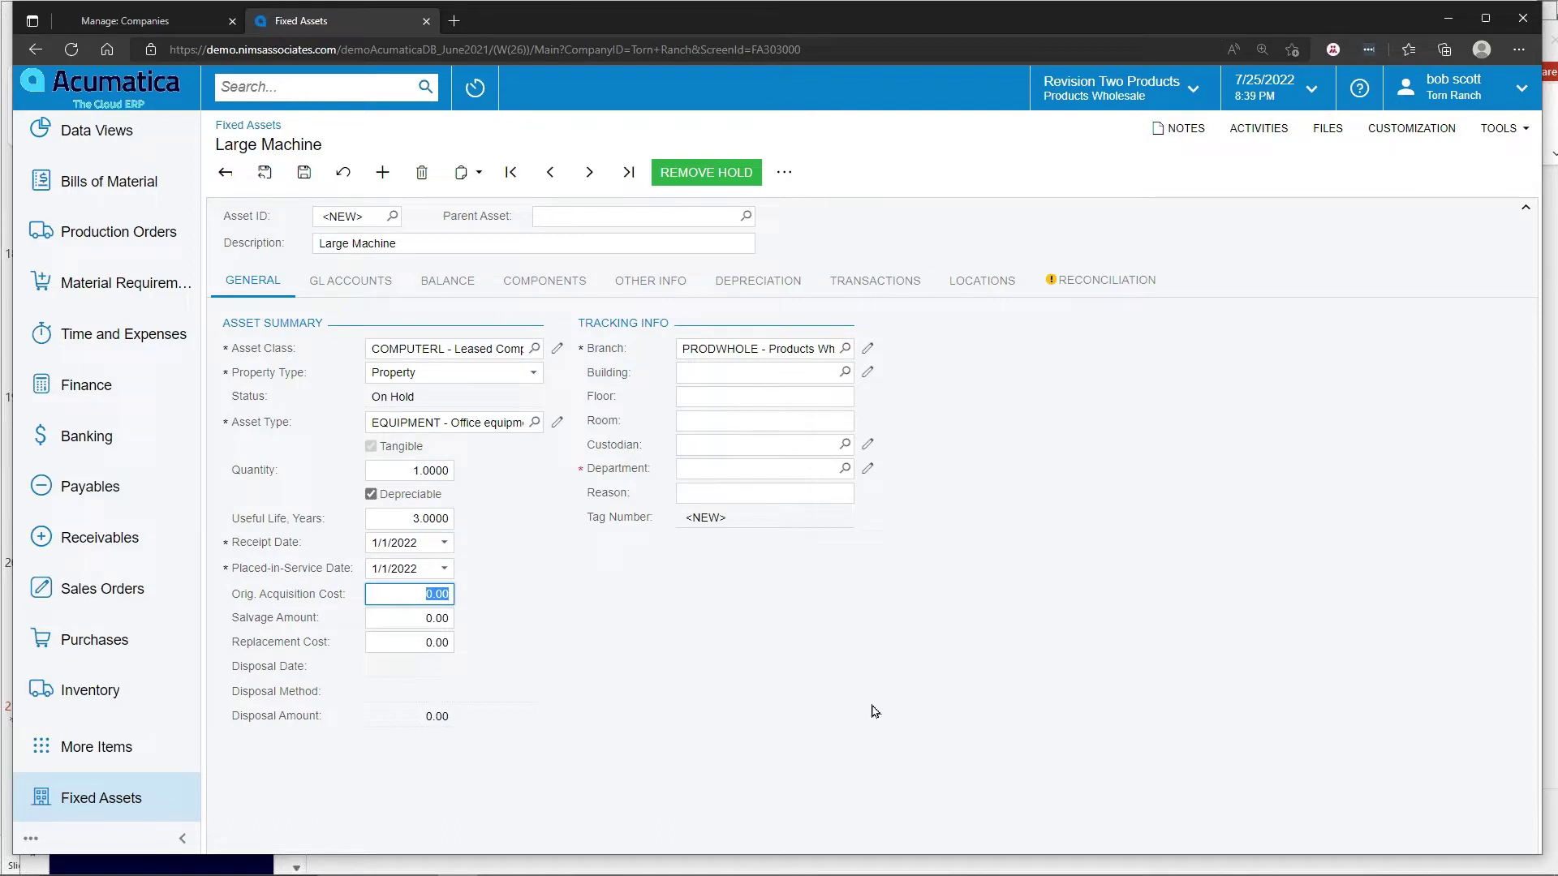
{"action": "type", "text": "200,000"}
{"action": "key", "text": "Tab"}
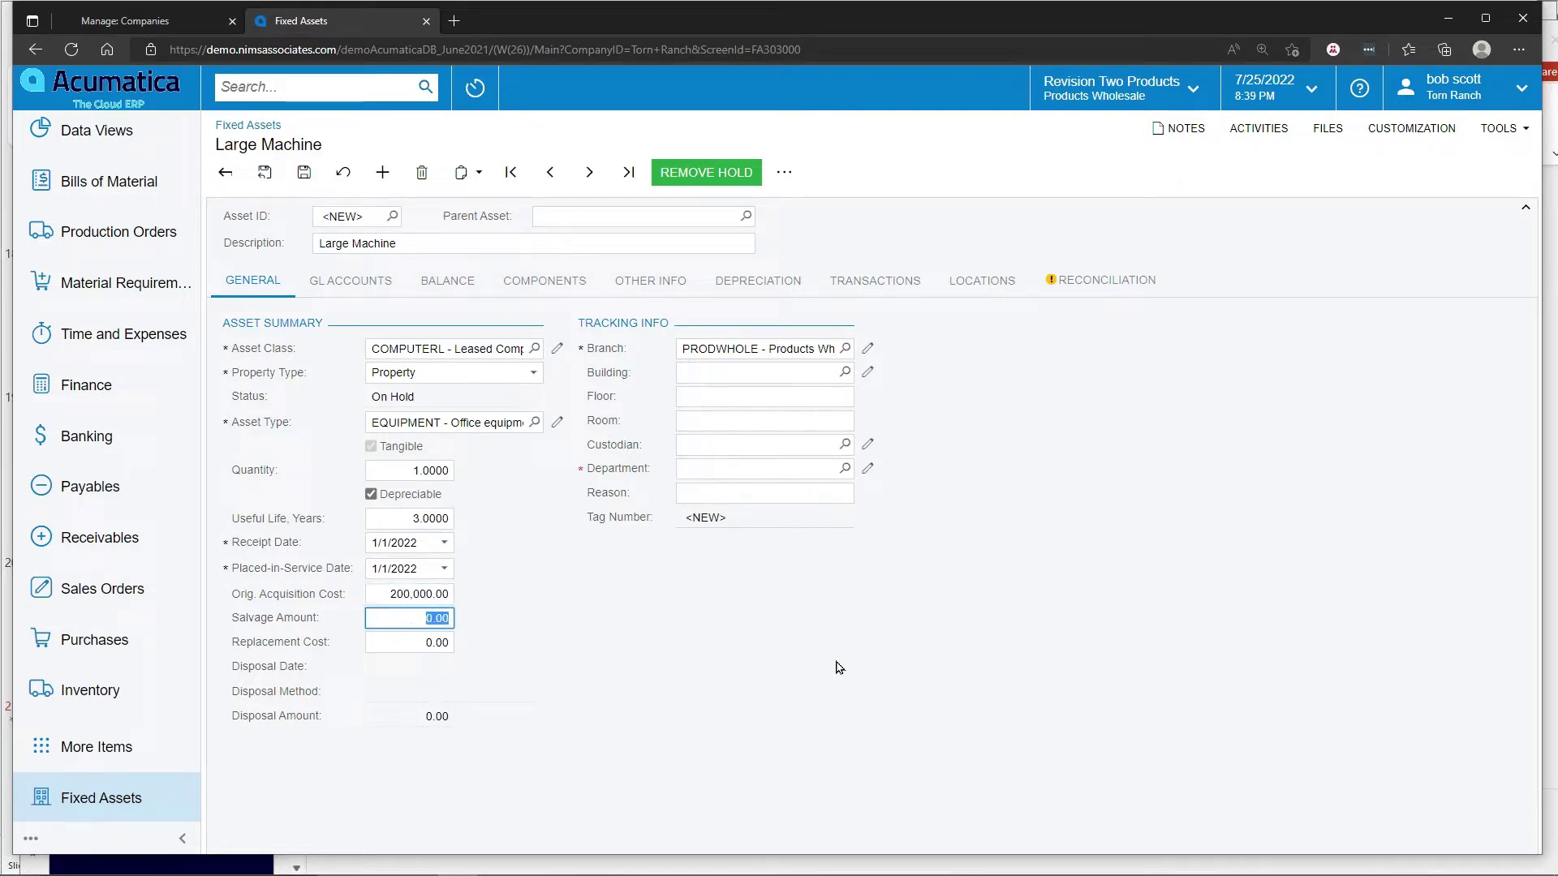
{"action": "left_click", "coordinate": [845, 468]}
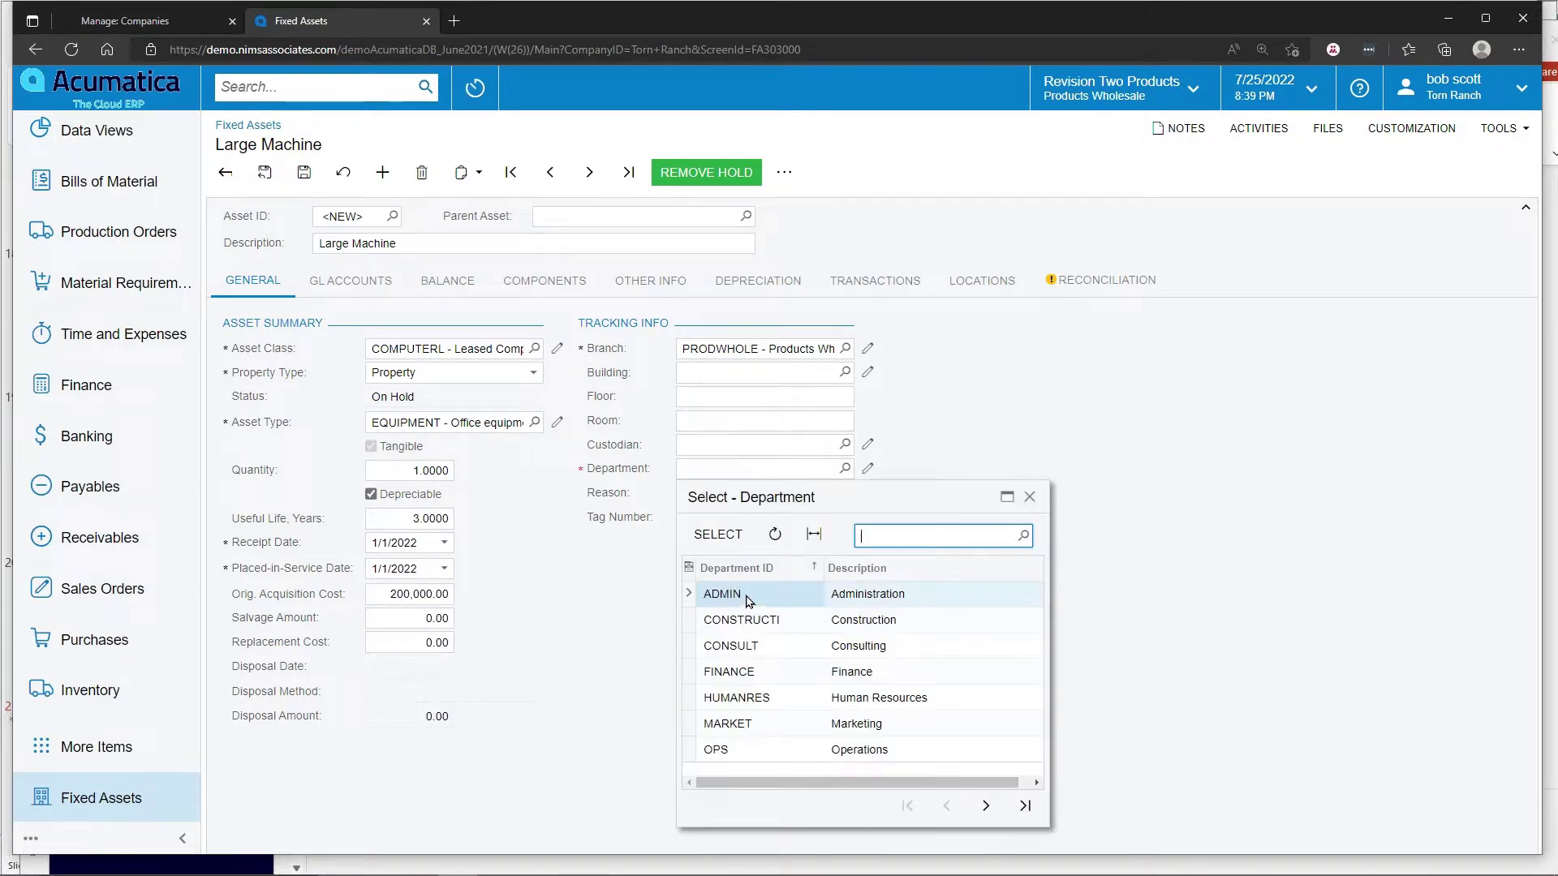
{"action": "double_click", "coordinate": [747, 645]}
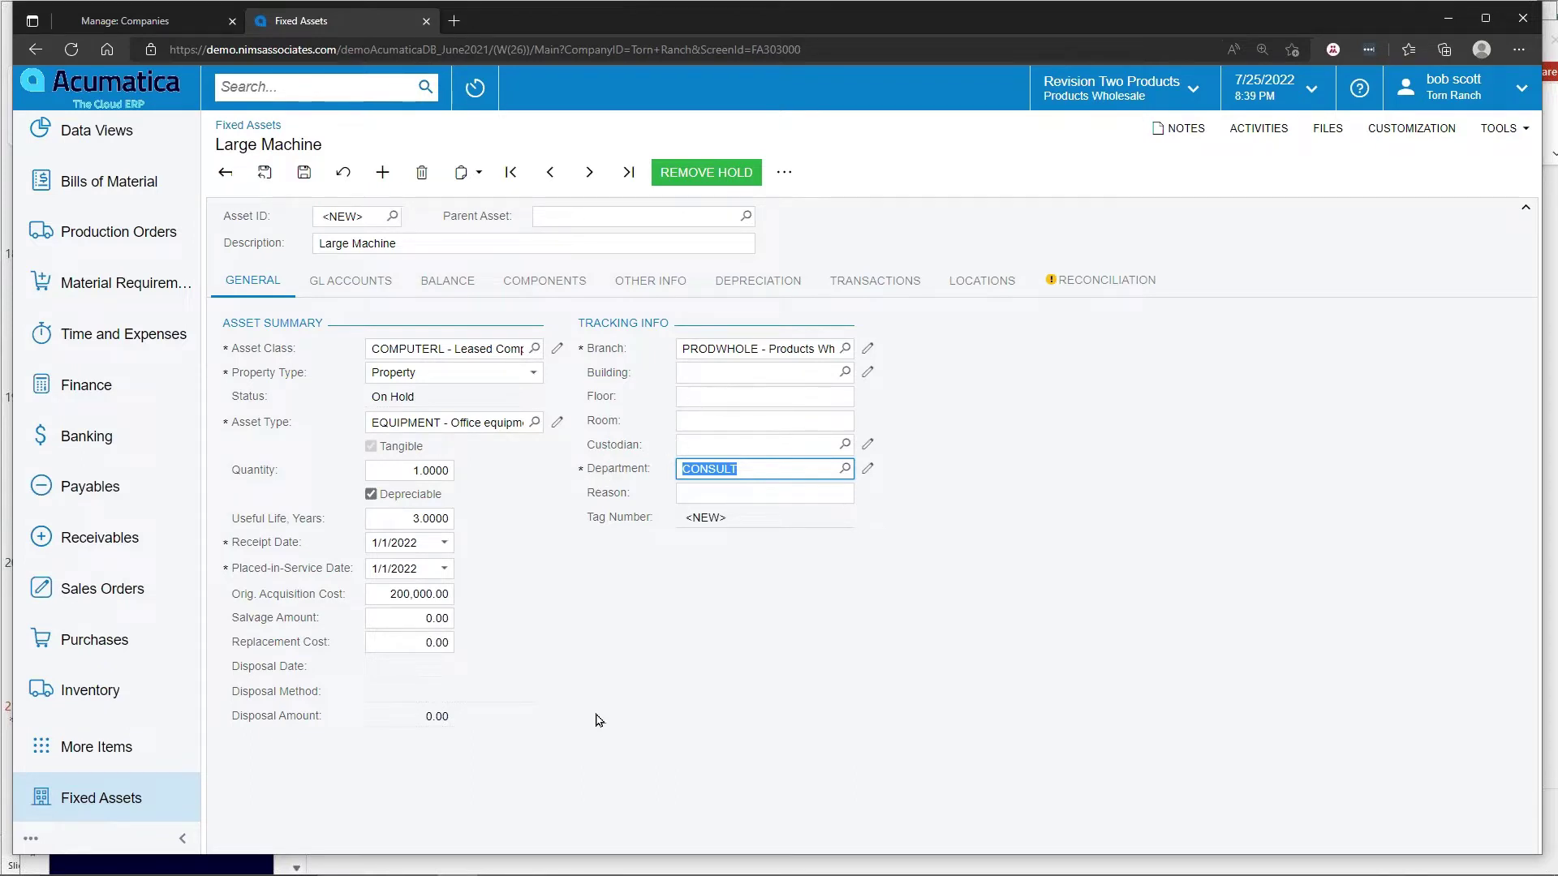
Leave building, room and custodian blank, then review the GL accounts showing account 15200.
{"action": "left_click", "coordinate": [737, 368]}
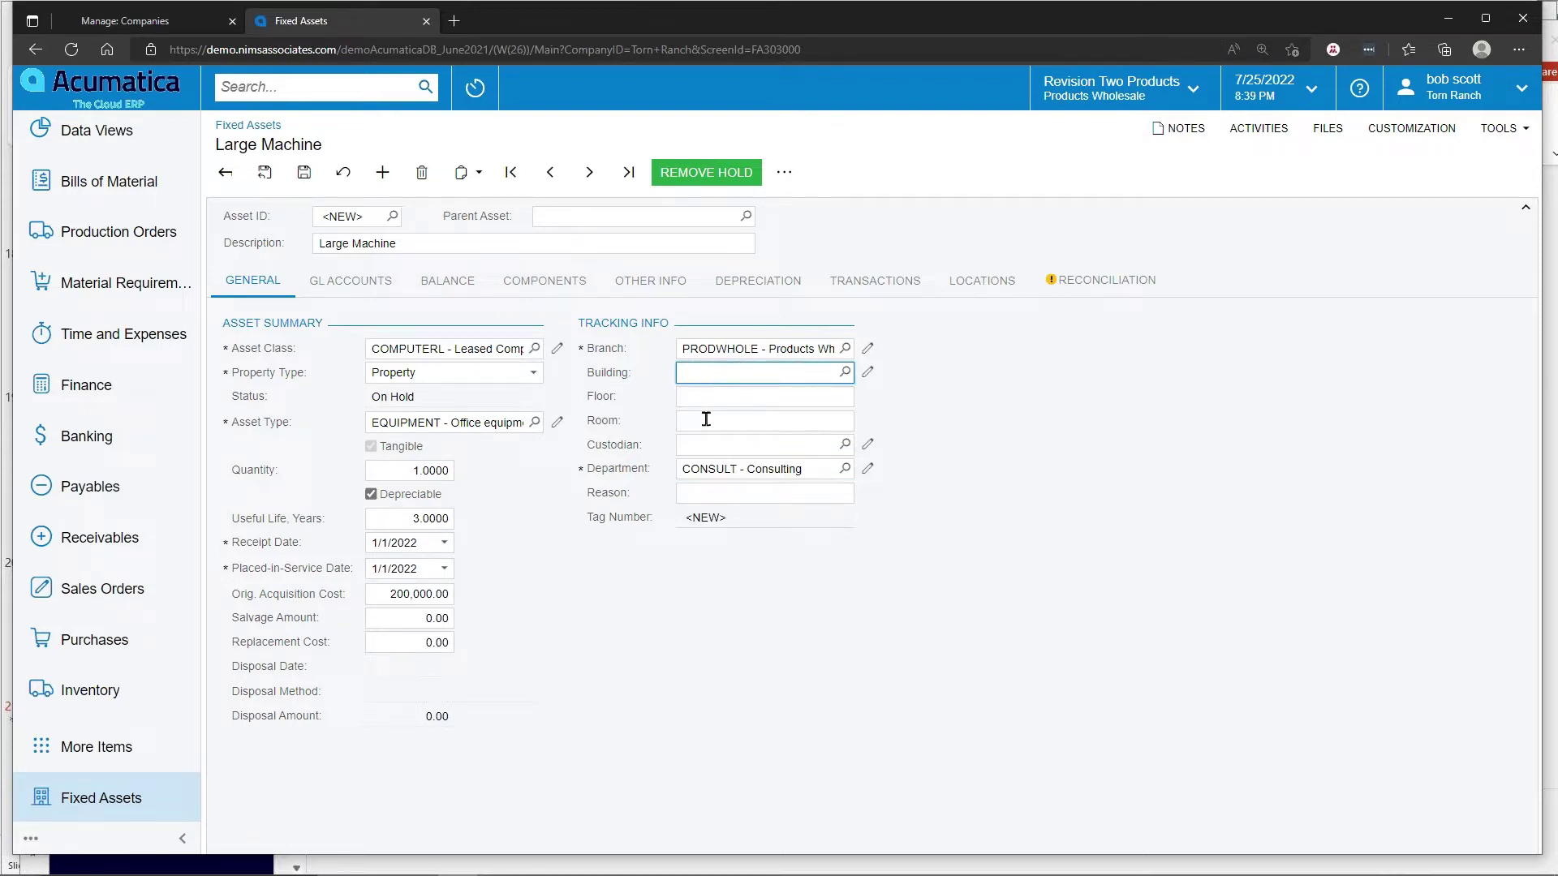
{"action": "left_click", "coordinate": [706, 419]}
{"action": "left_click", "coordinate": [702, 447]}
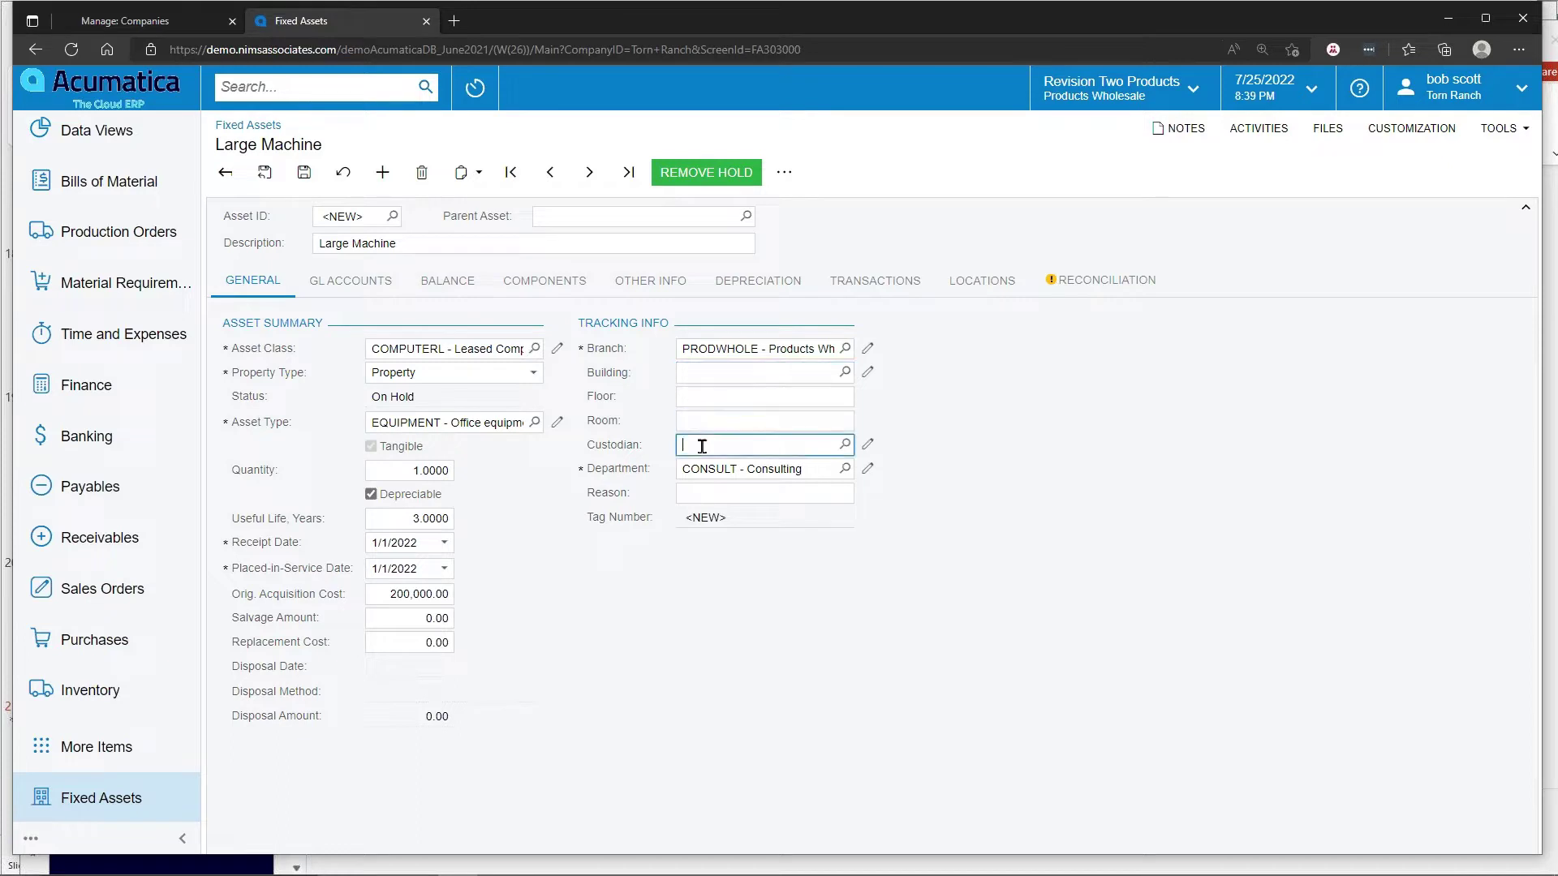
{"action": "left_click", "coordinate": [844, 444]}
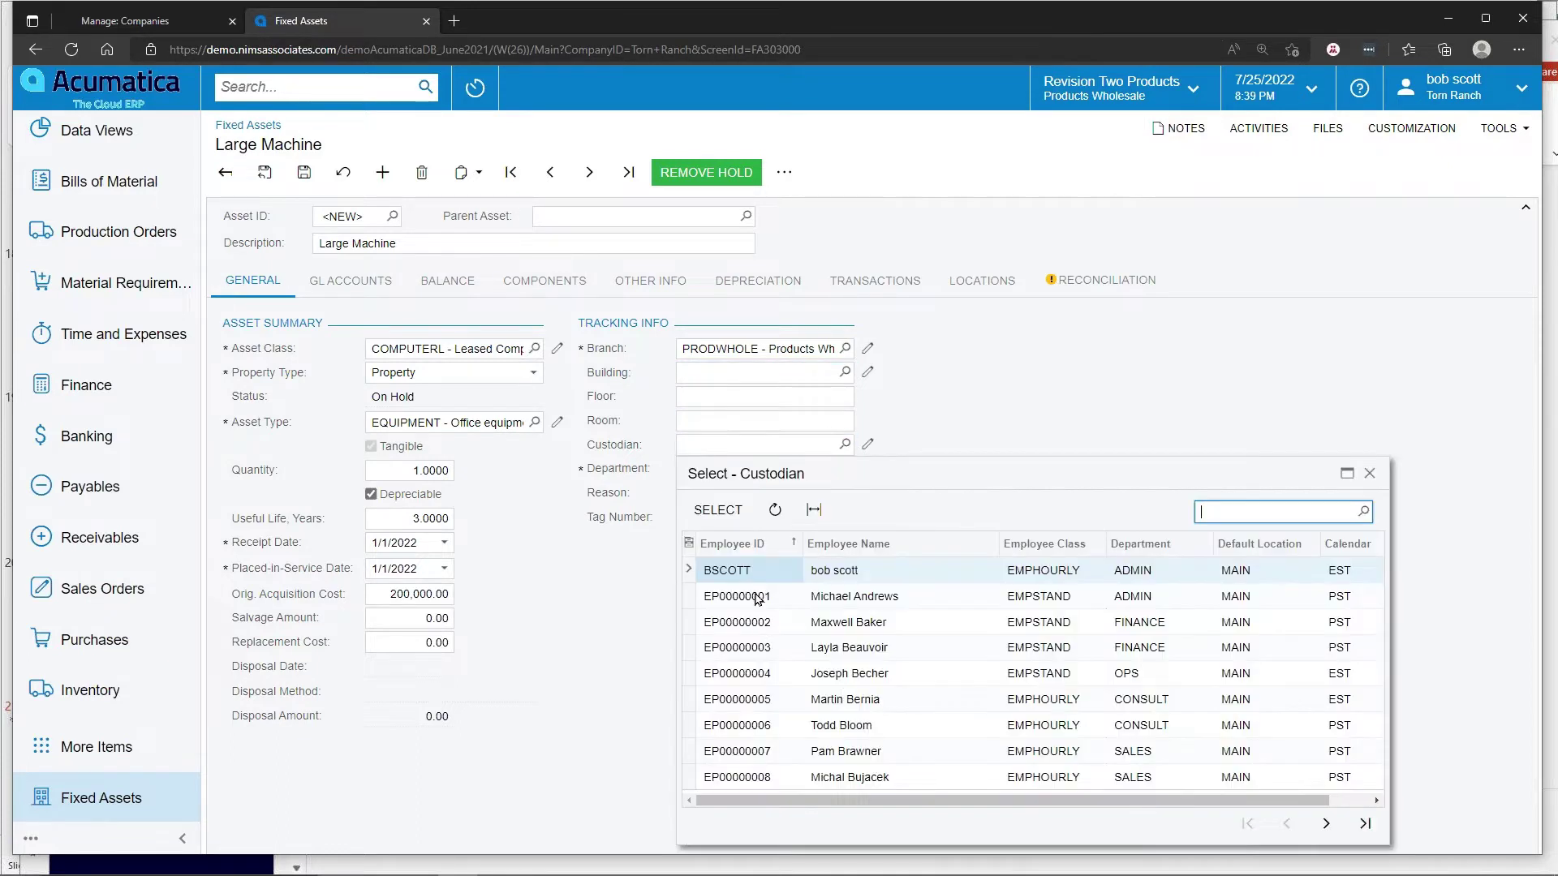
{"action": "left_click", "coordinate": [1370, 474]}
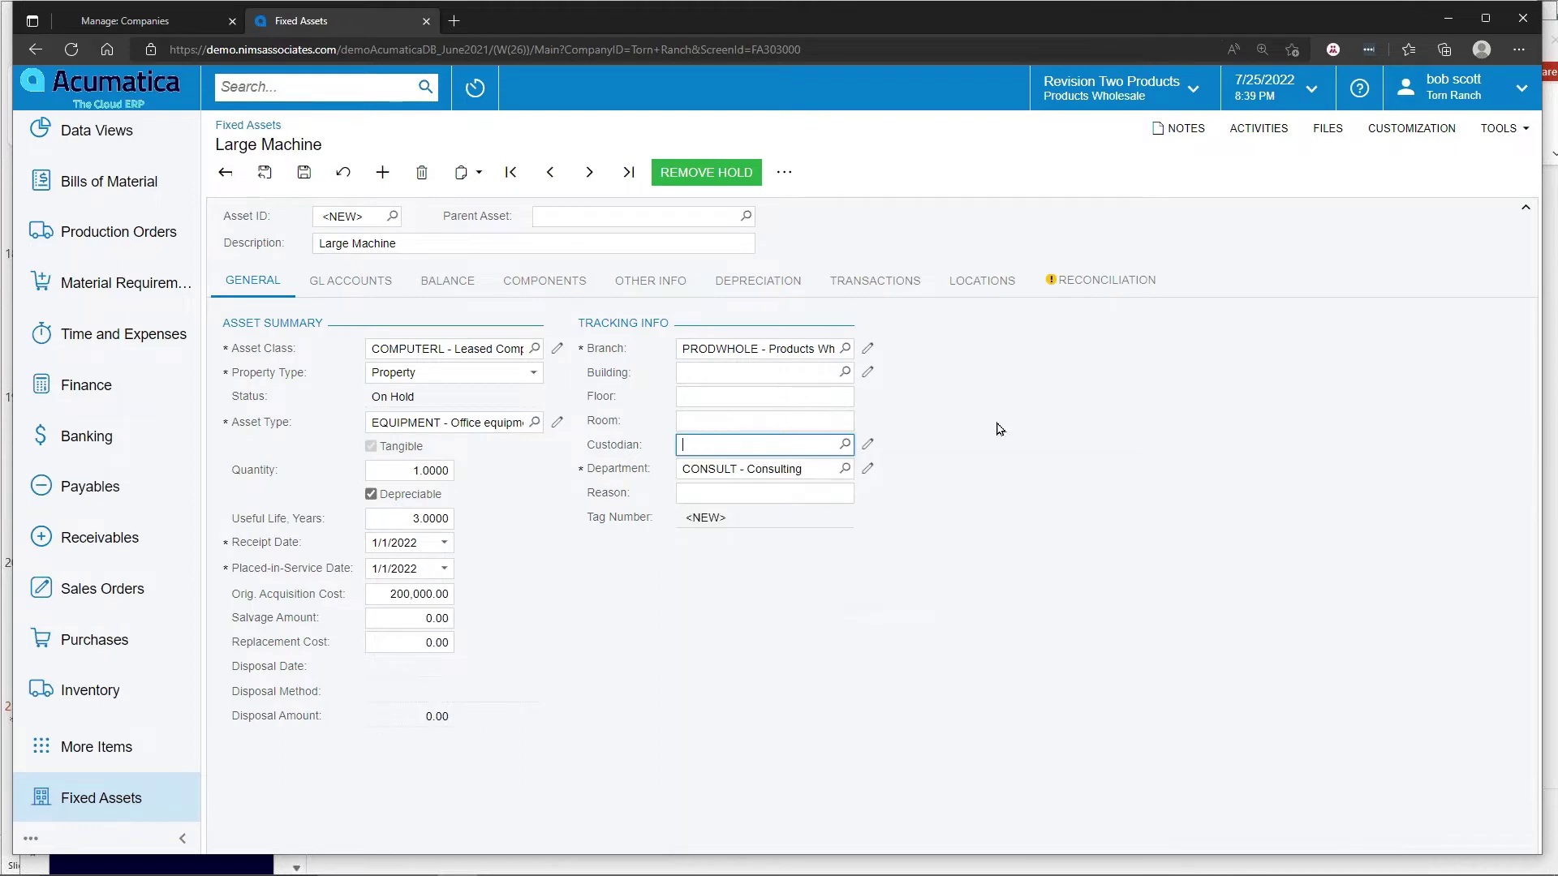
{"action": "left_click", "coordinate": [351, 280]}
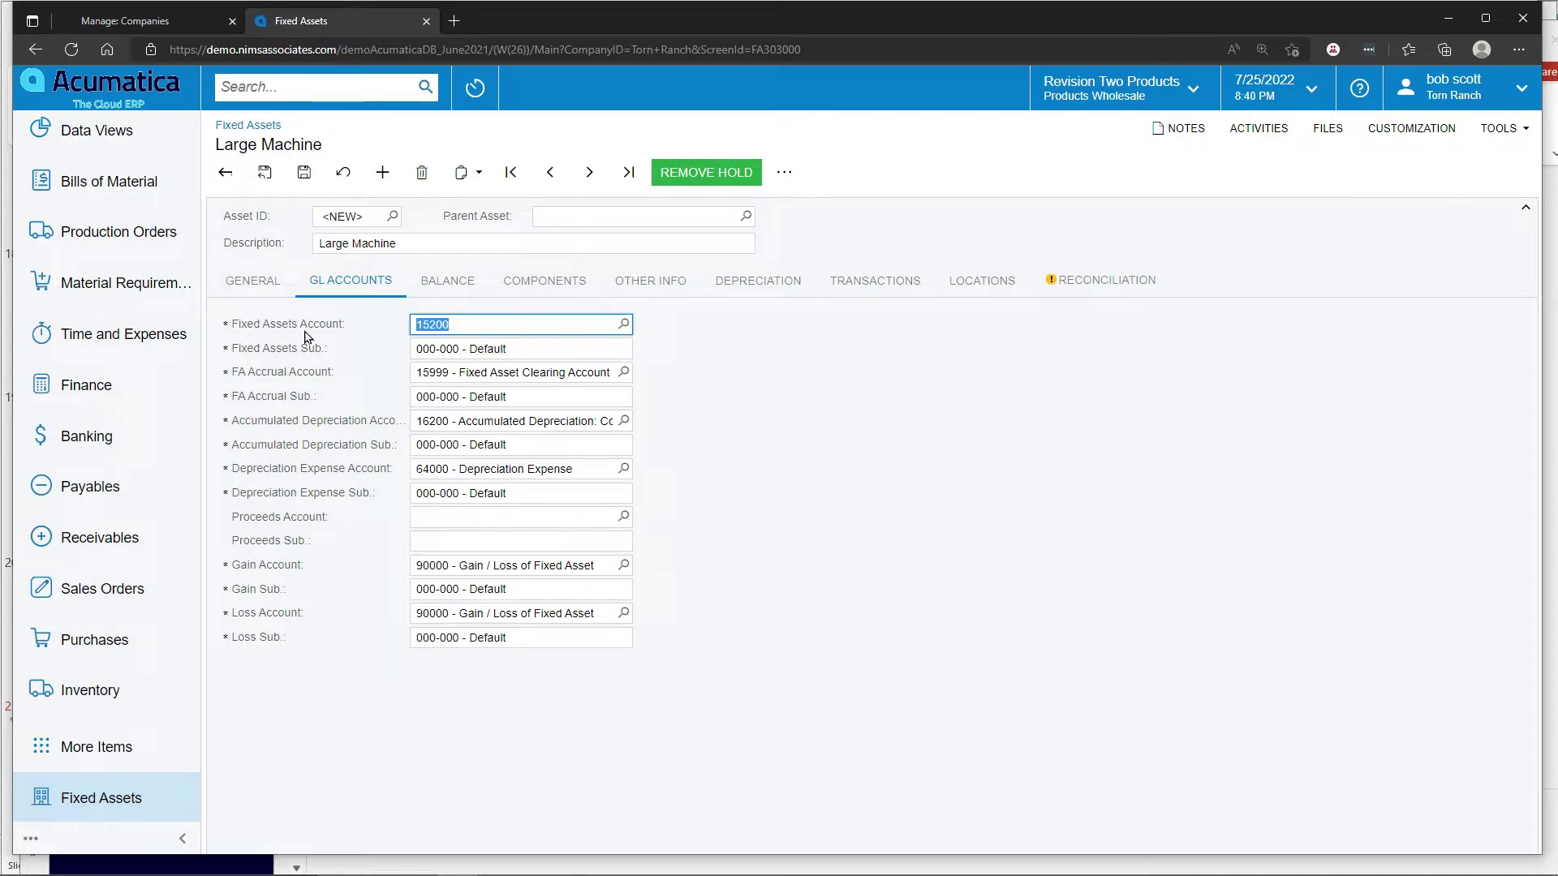
Keep SL as BOOK2's depreciation method on the Balance tab, then view the empty Components list.
{"action": "left_click", "coordinate": [253, 280]}
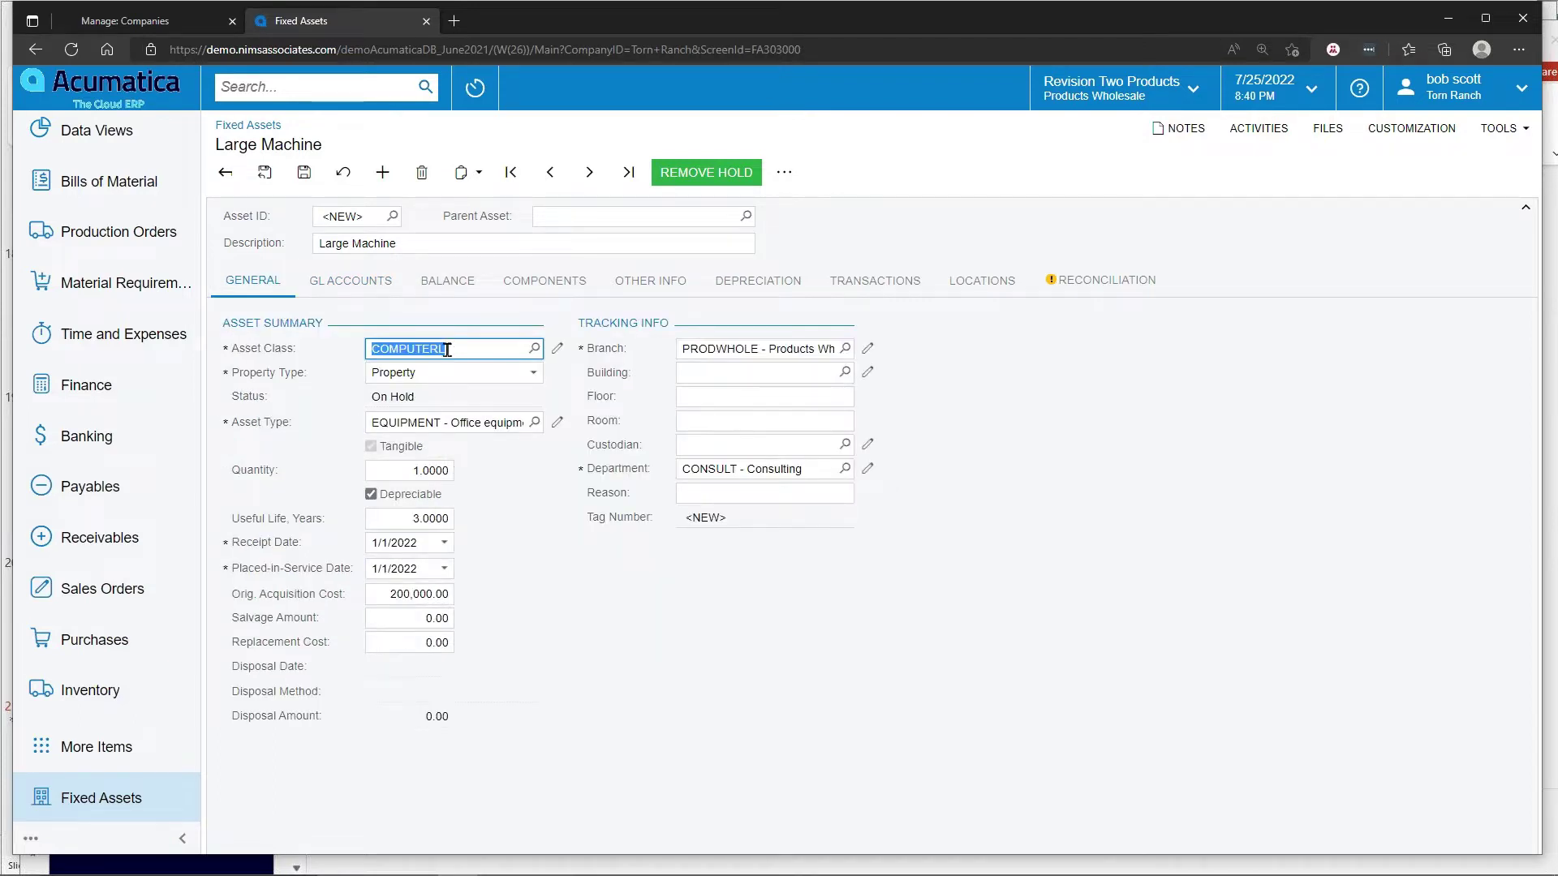
{"action": "left_click", "coordinate": [457, 284]}
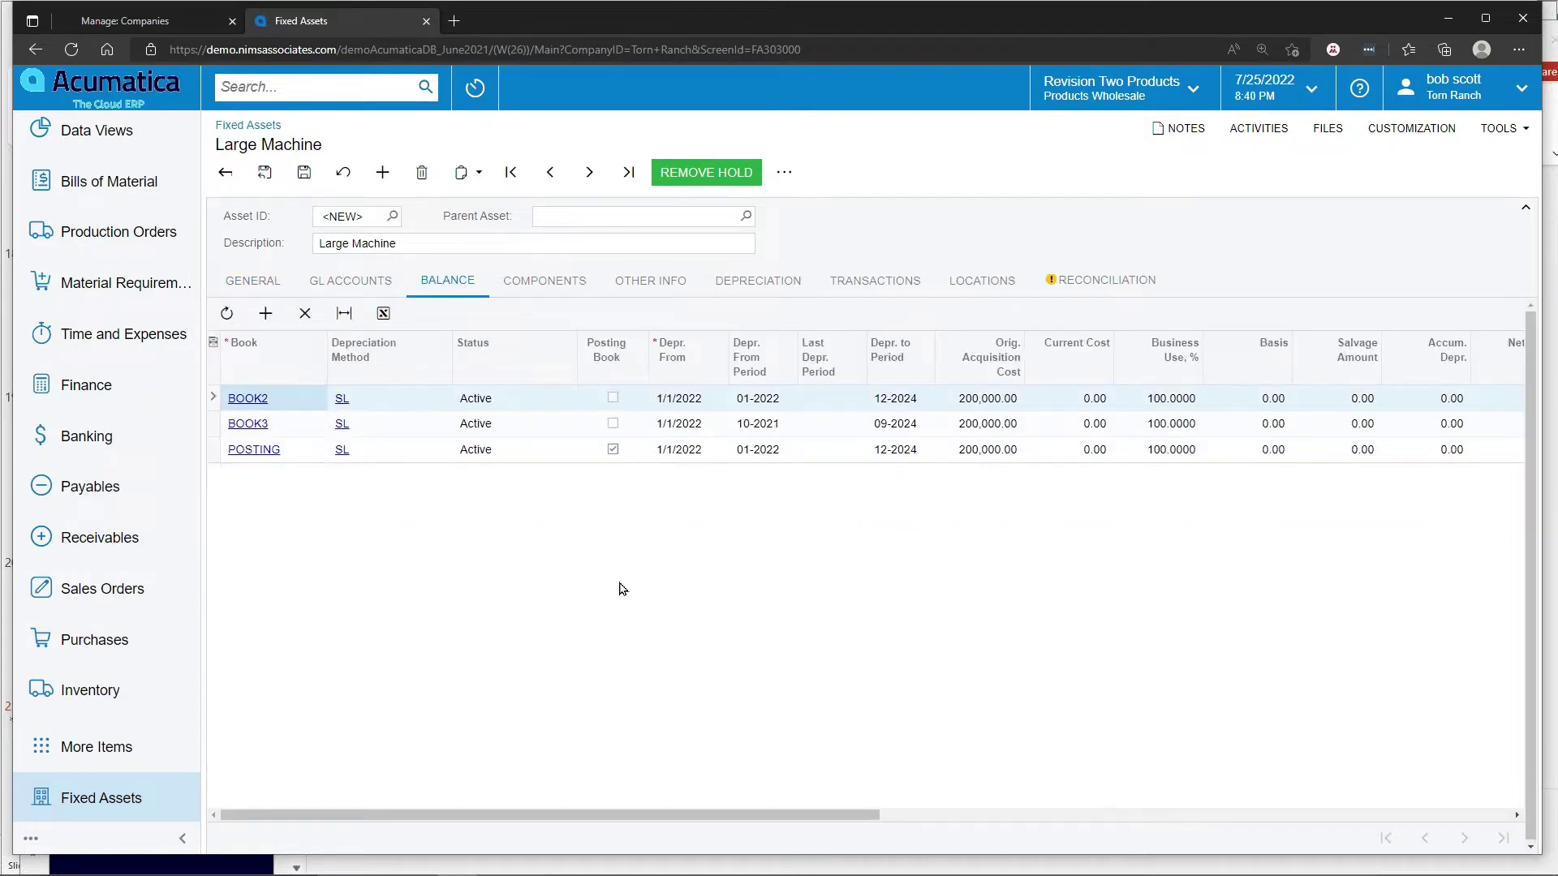
{"action": "left_click", "coordinate": [384, 408]}
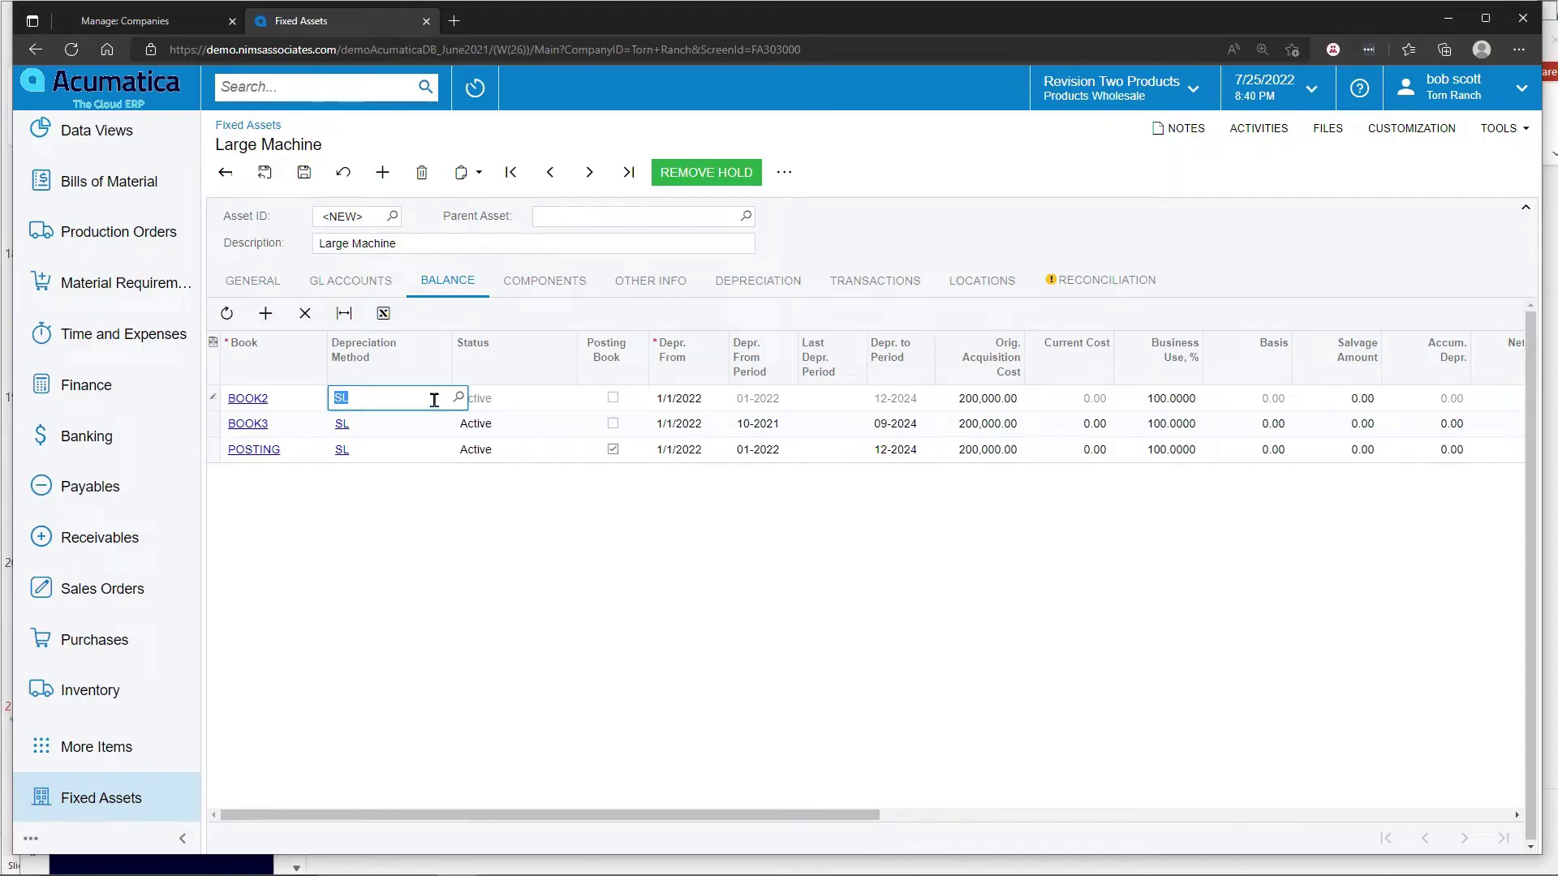
{"action": "left_click", "coordinate": [459, 398]}
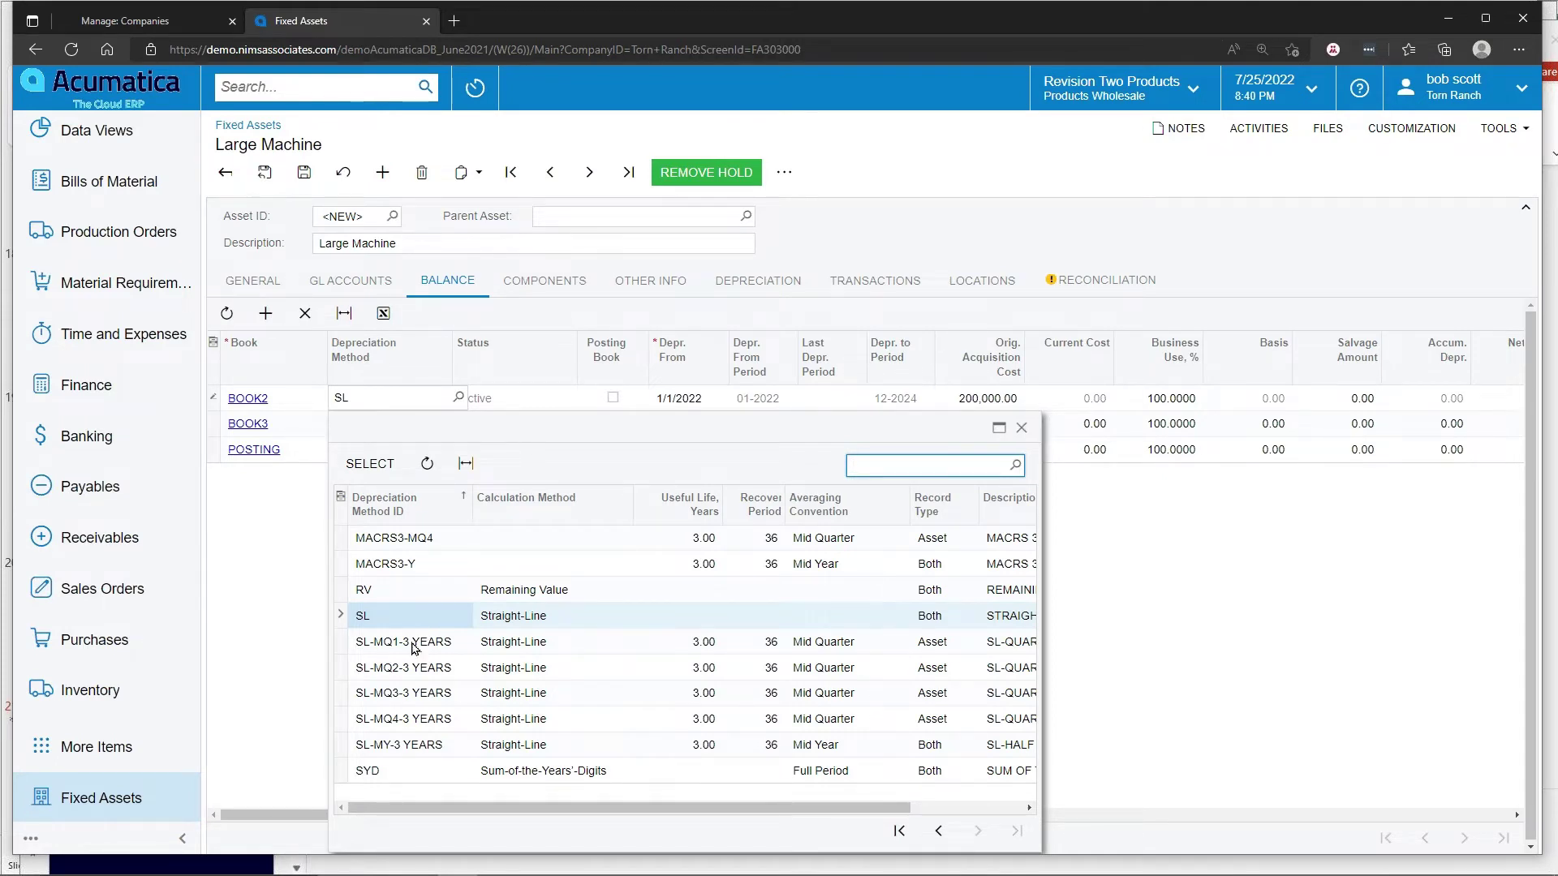
{"action": "double_click", "coordinate": [403, 618]}
{"action": "left_click", "coordinate": [557, 283]}
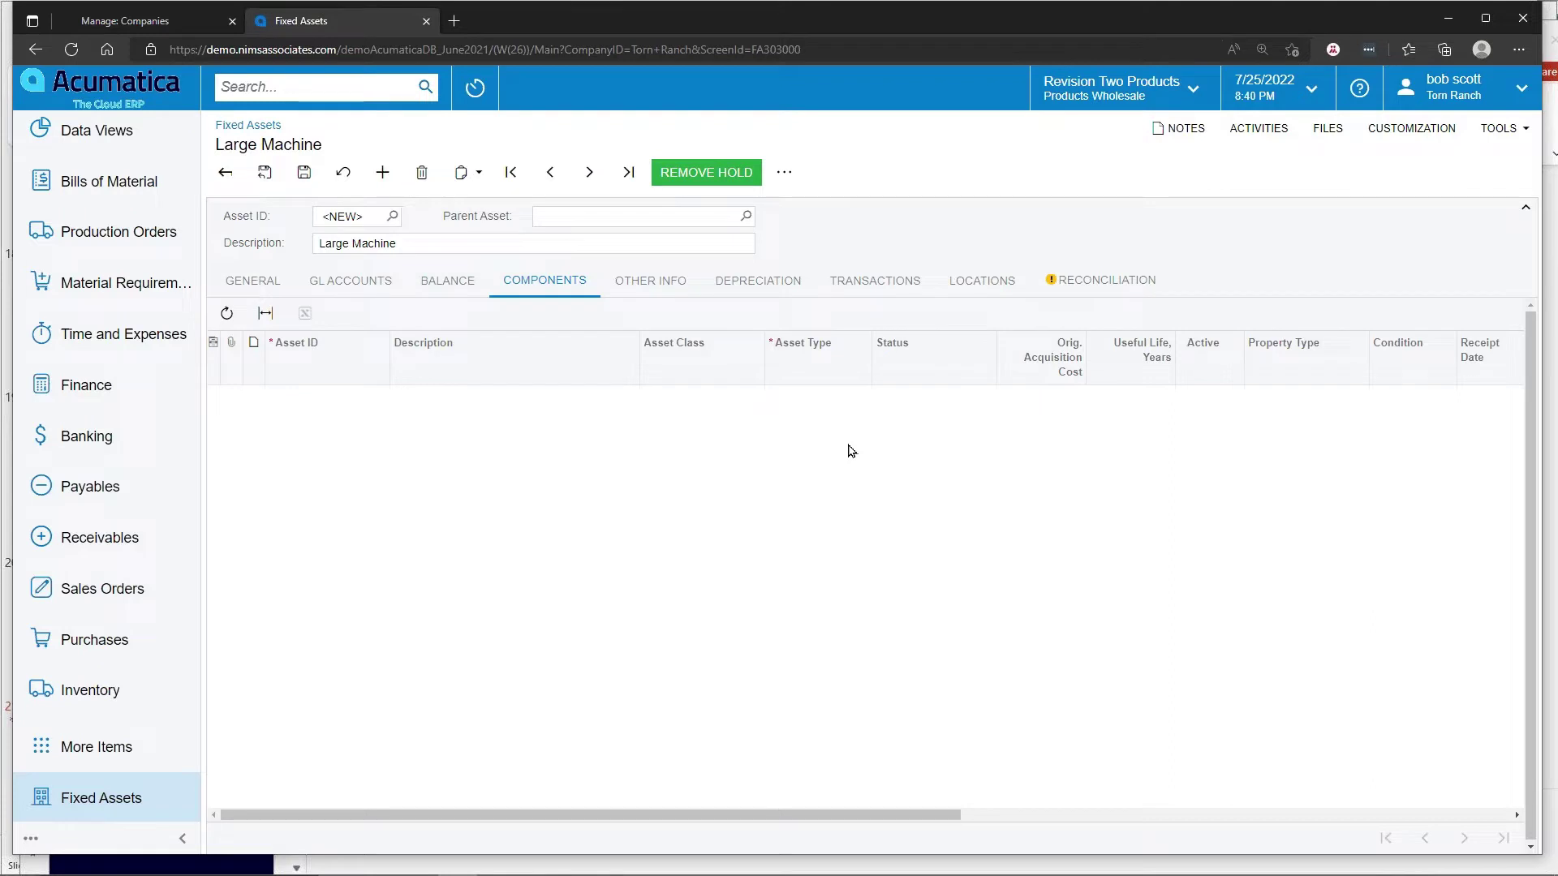
Check the receipt type unchanged and view the POSTING depreciation schedule, saving the asset as 00000023.
{"action": "left_click", "coordinate": [675, 291]}
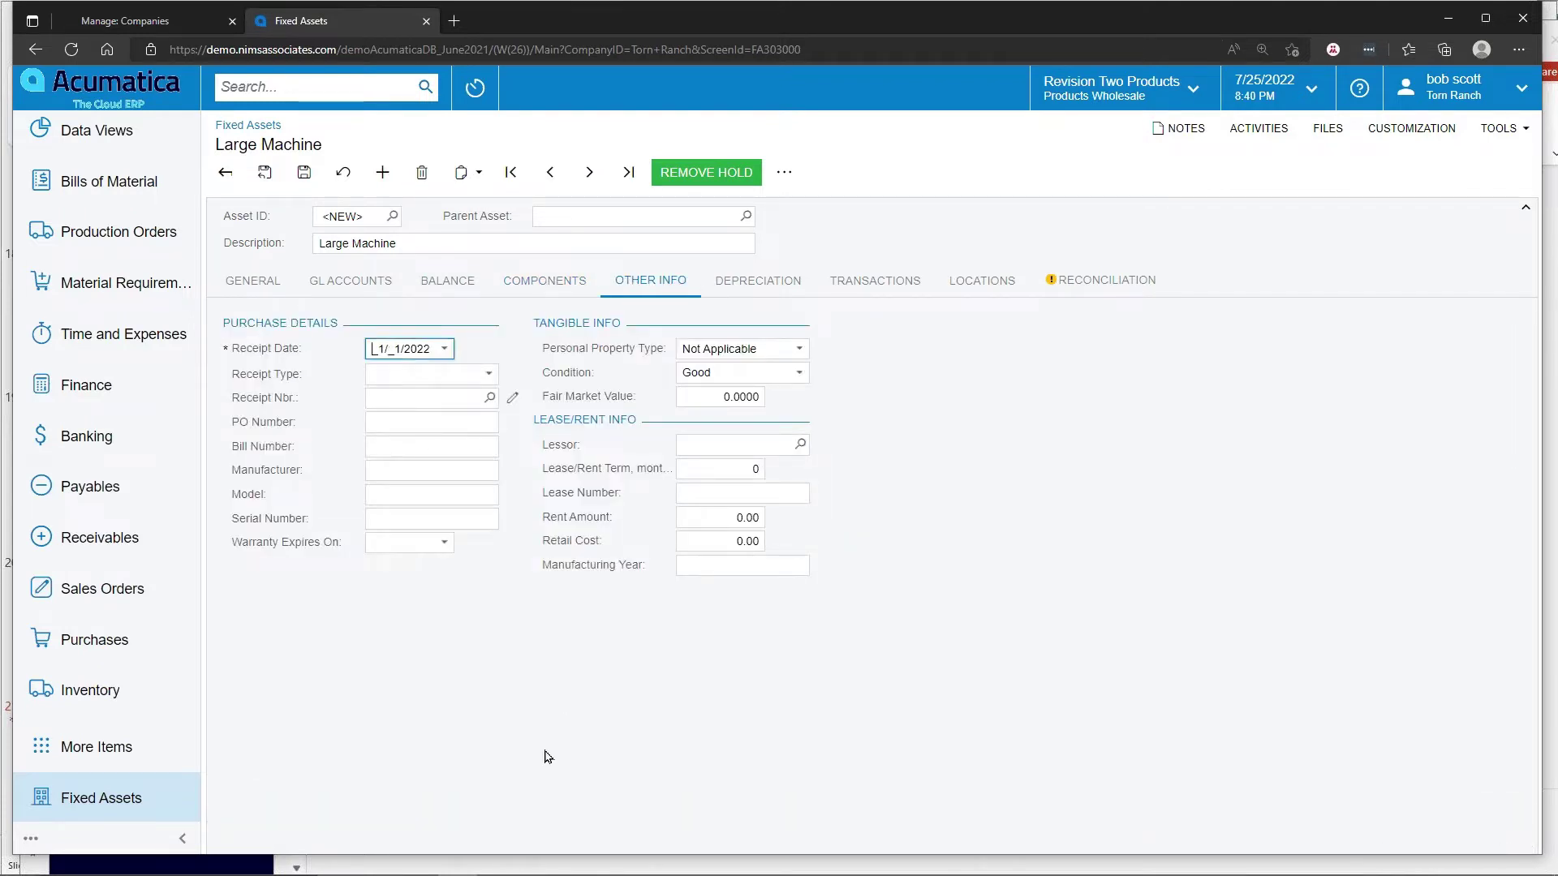
{"action": "left_click", "coordinate": [404, 375]}
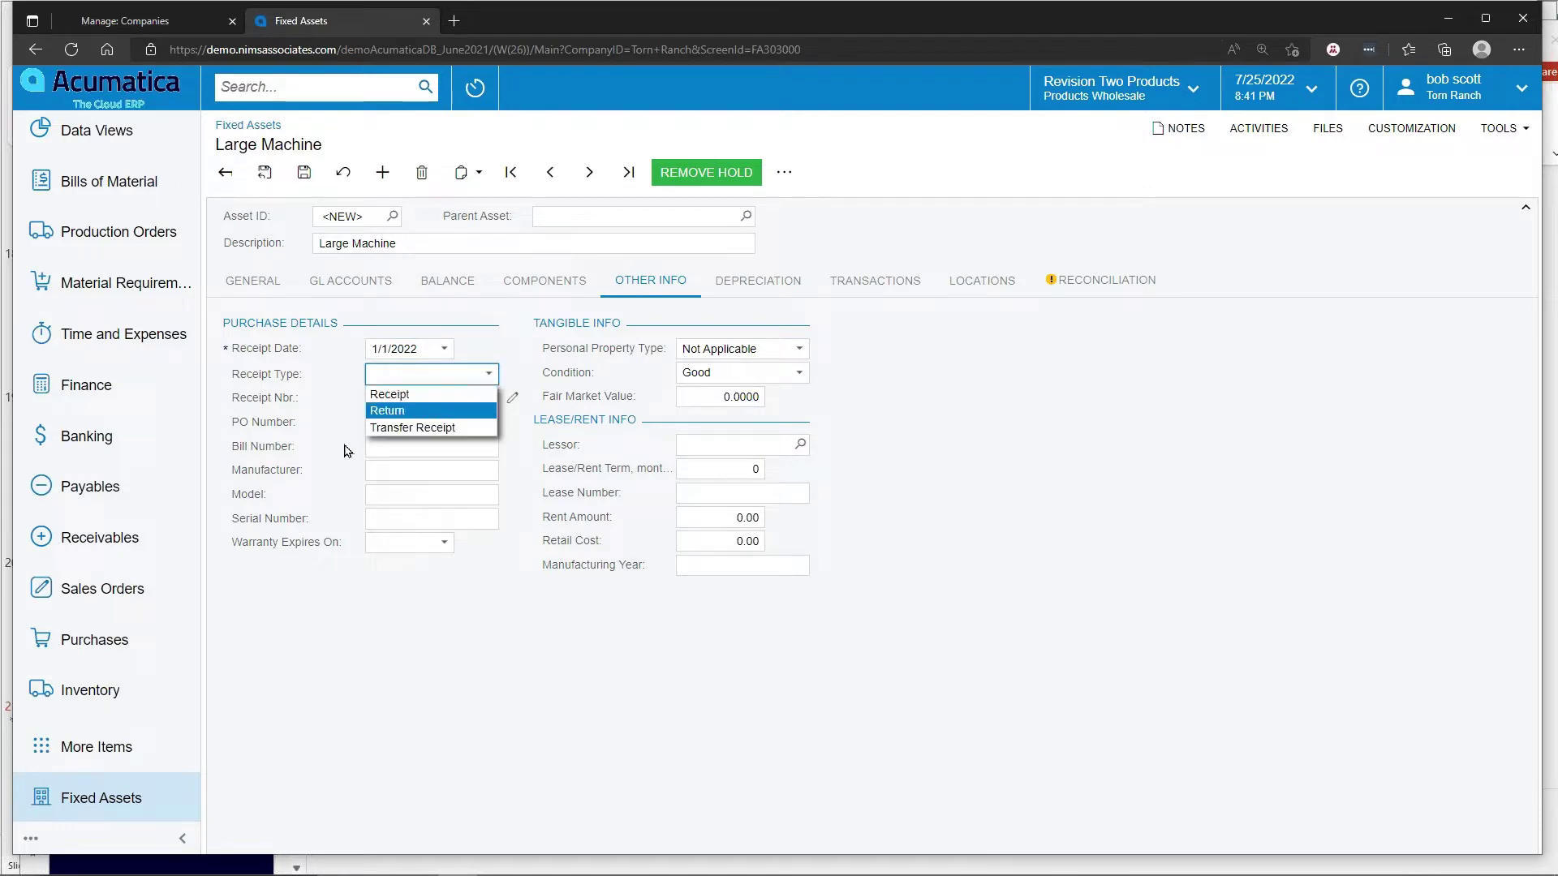
{"action": "left_click", "coordinate": [396, 423]}
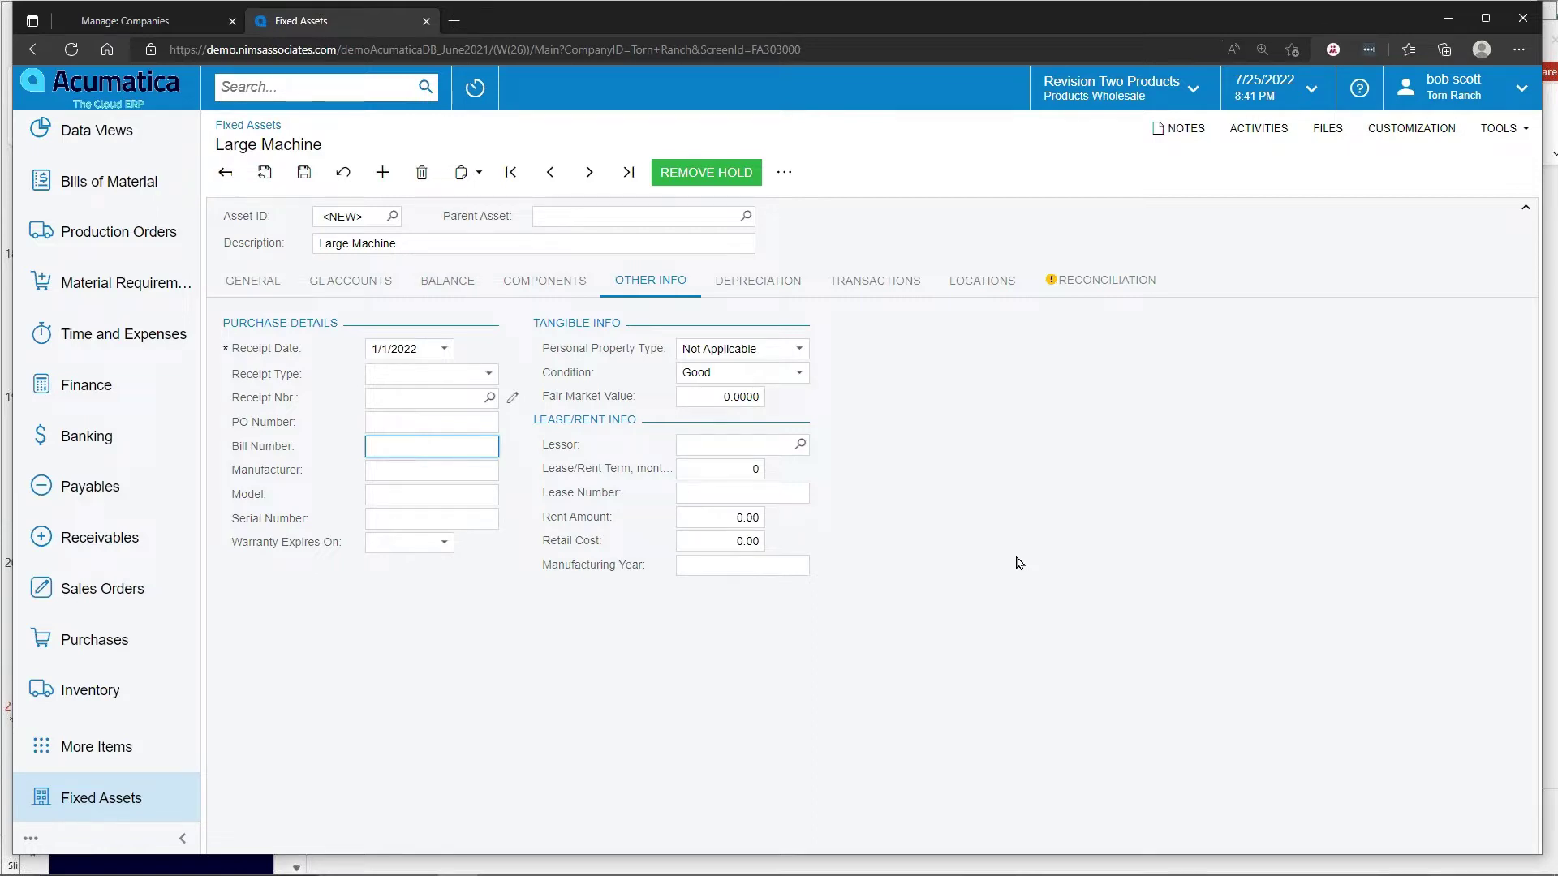
{"action": "left_click", "coordinate": [767, 285]}
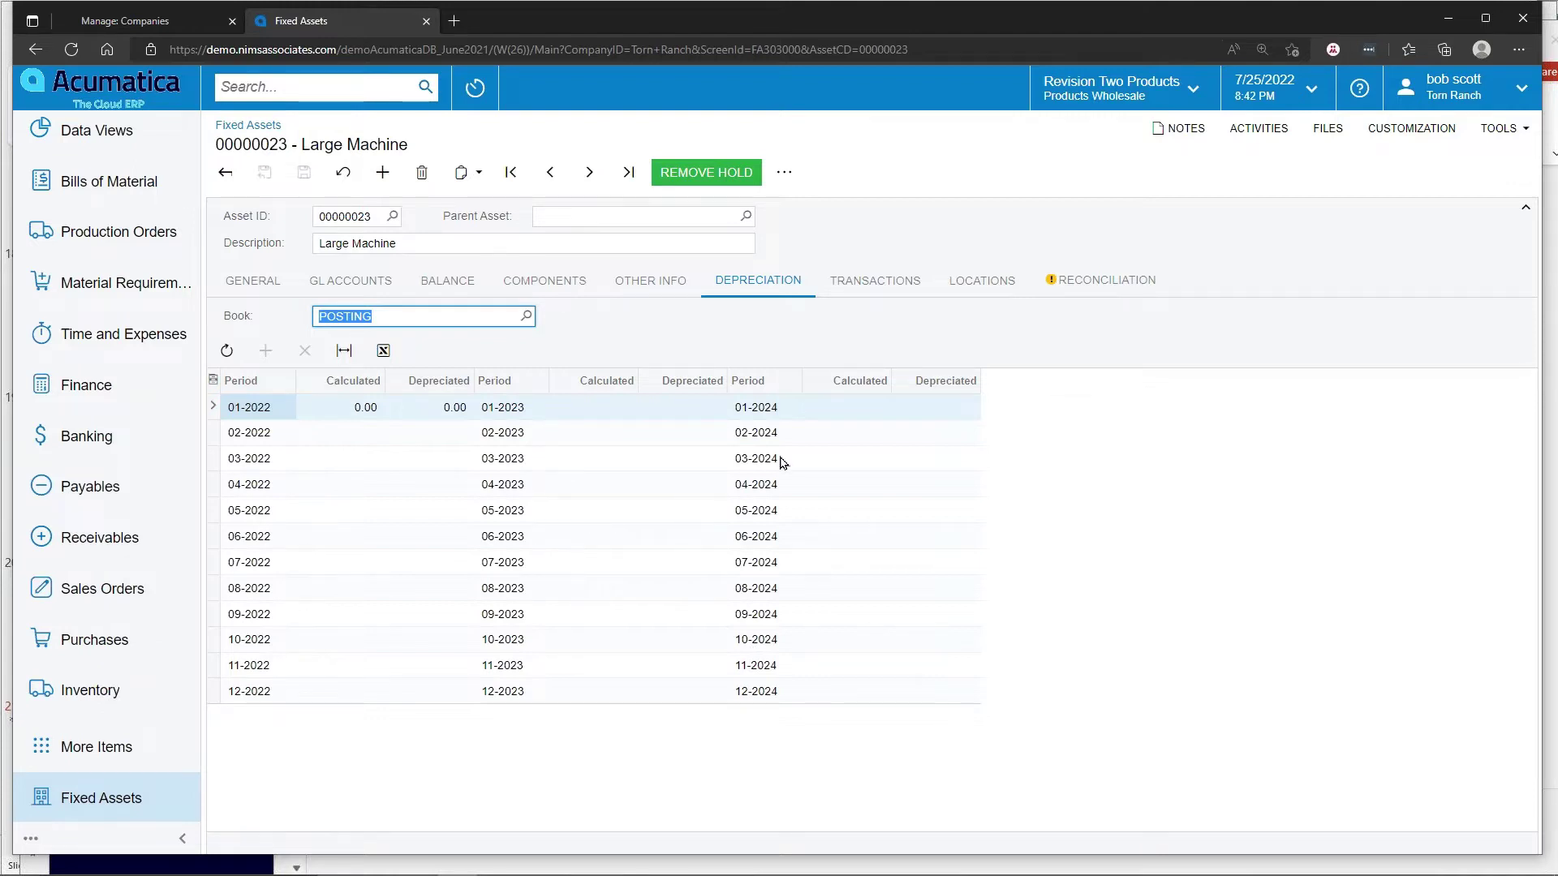
Review asset 00000023's transactions, purchasing transaction types and reconciliation details.
{"action": "left_click", "coordinate": [896, 284]}
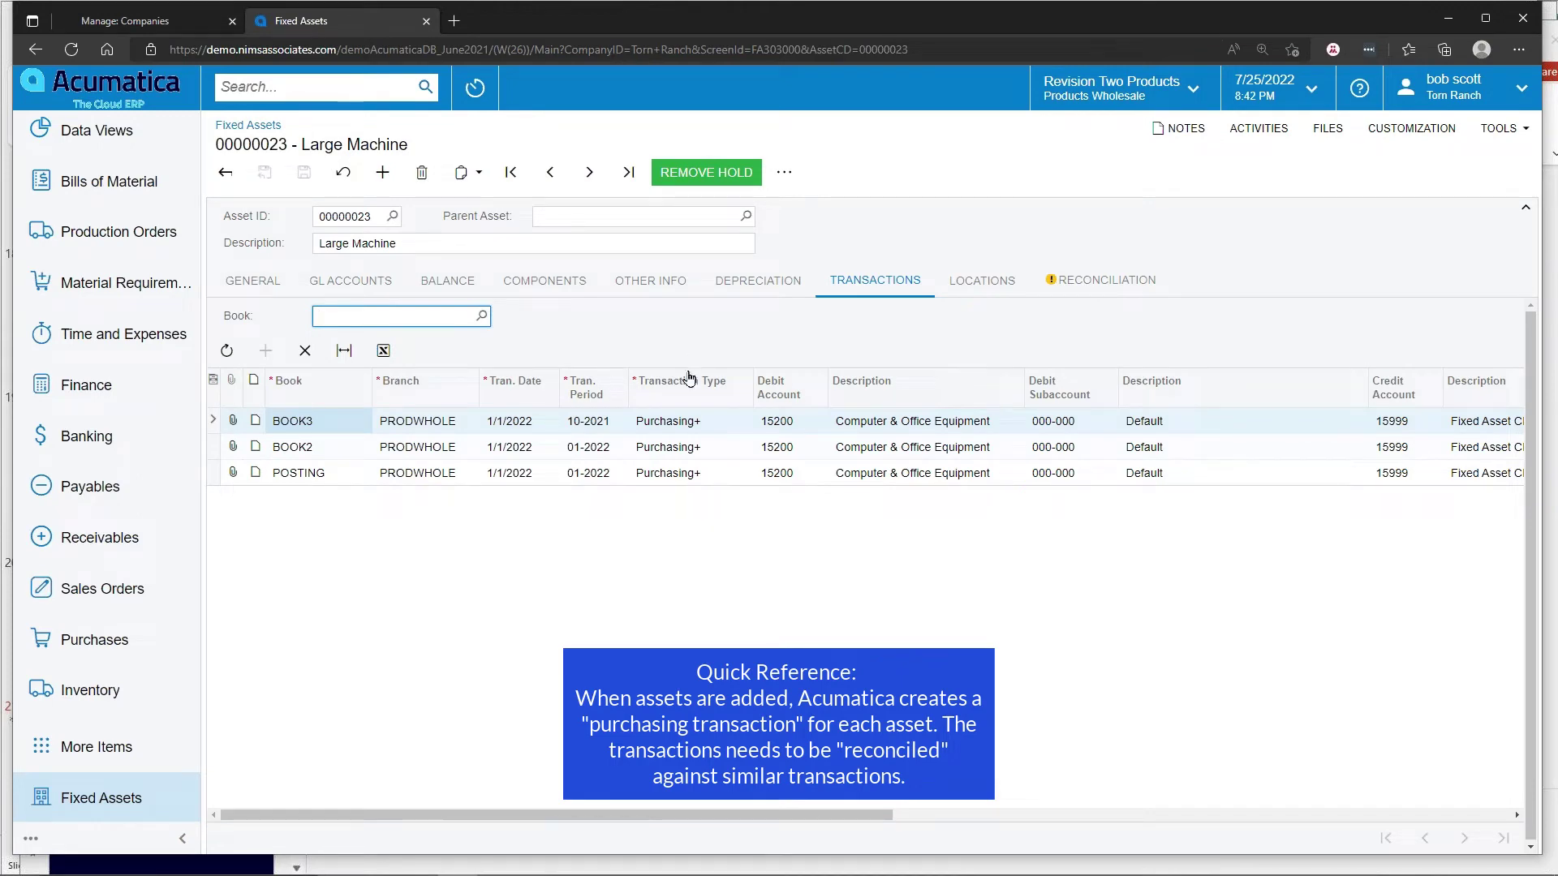
{"action": "left_click", "coordinate": [711, 429]}
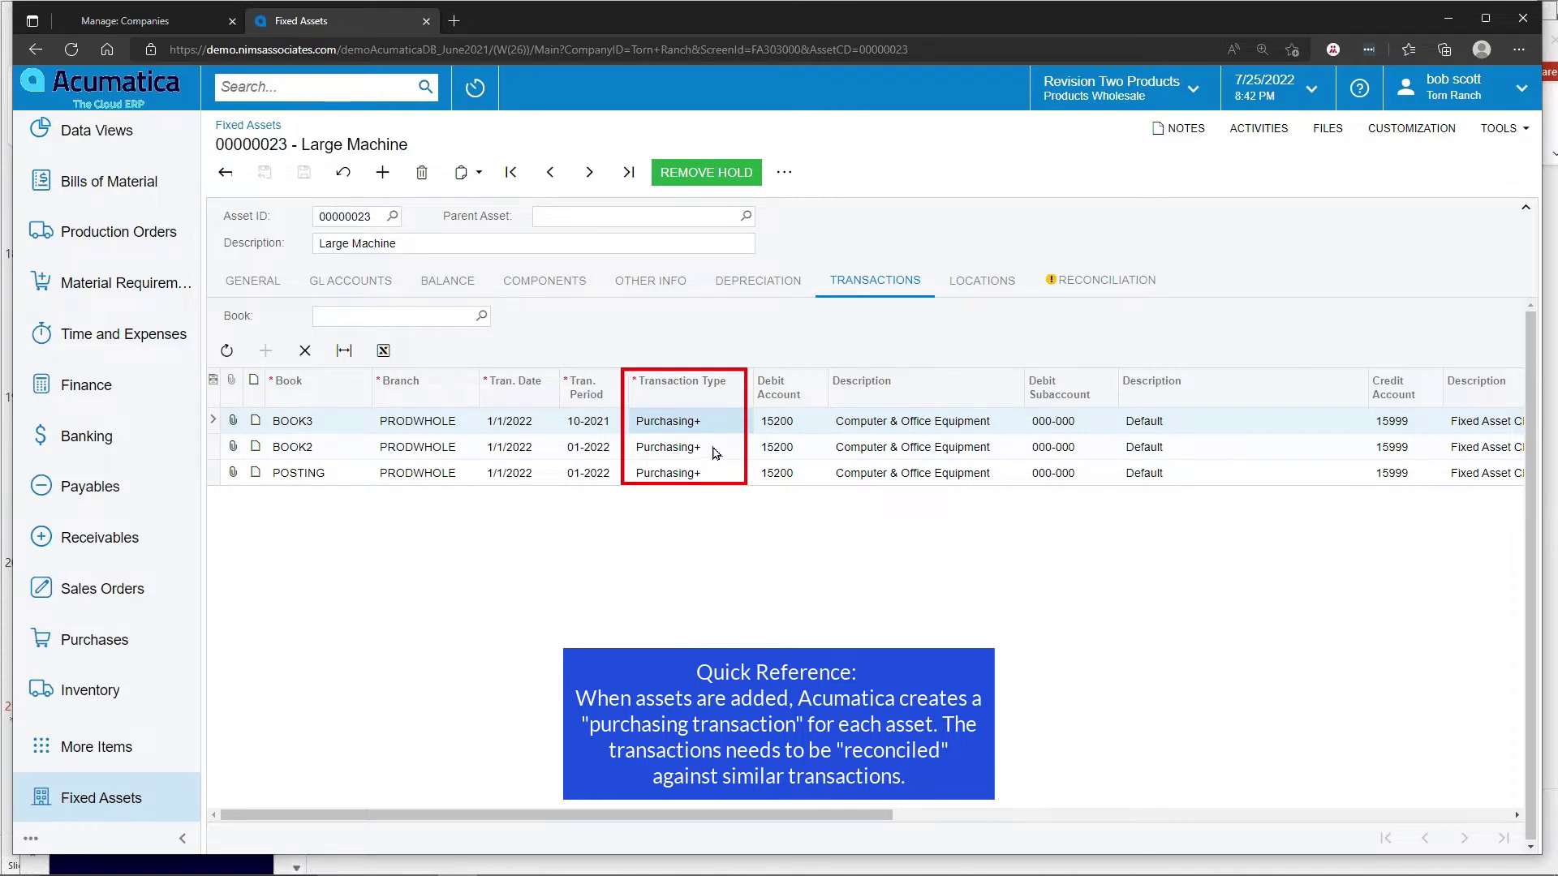
{"action": "left_click", "coordinate": [1112, 284]}
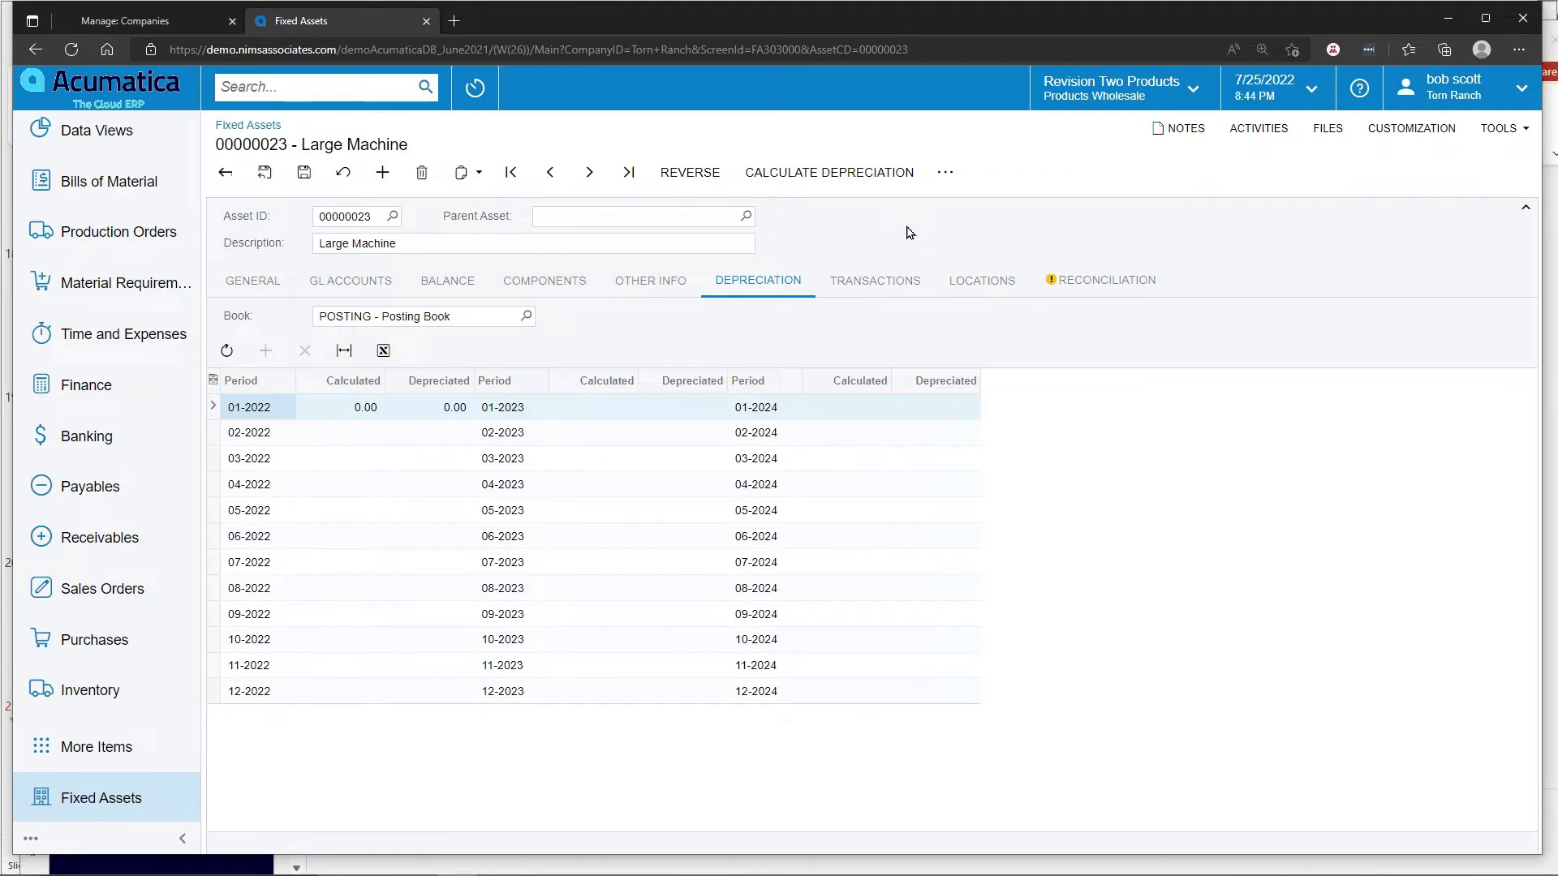
Calculate depreciation for asset 00000023 and return to the Fixed Assets list.
{"action": "left_click", "coordinate": [882, 189]}
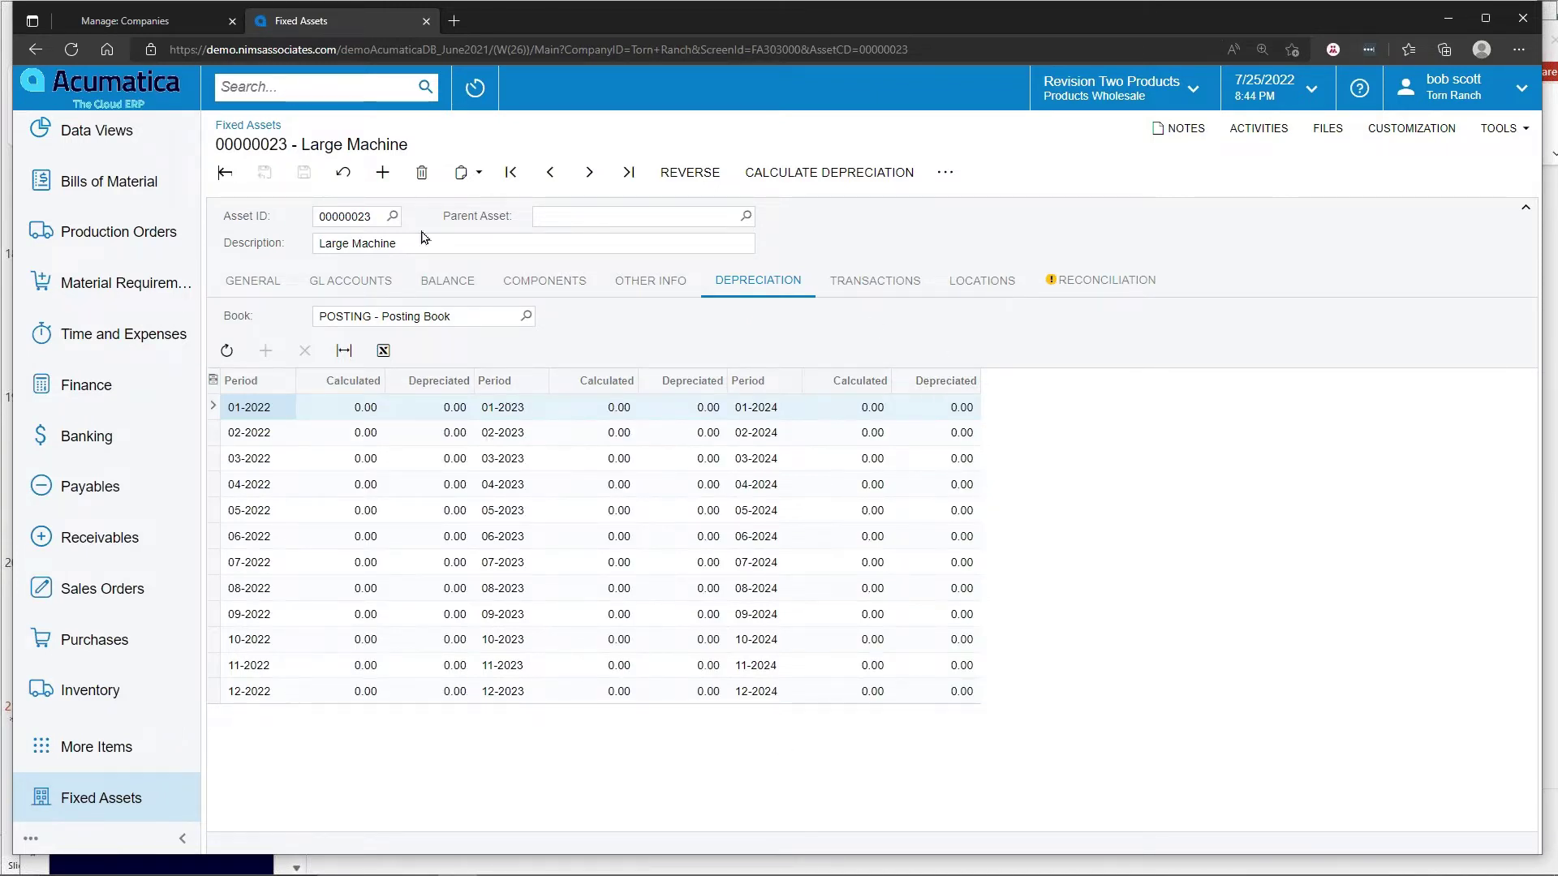
{"action": "left_click", "coordinate": [223, 177]}
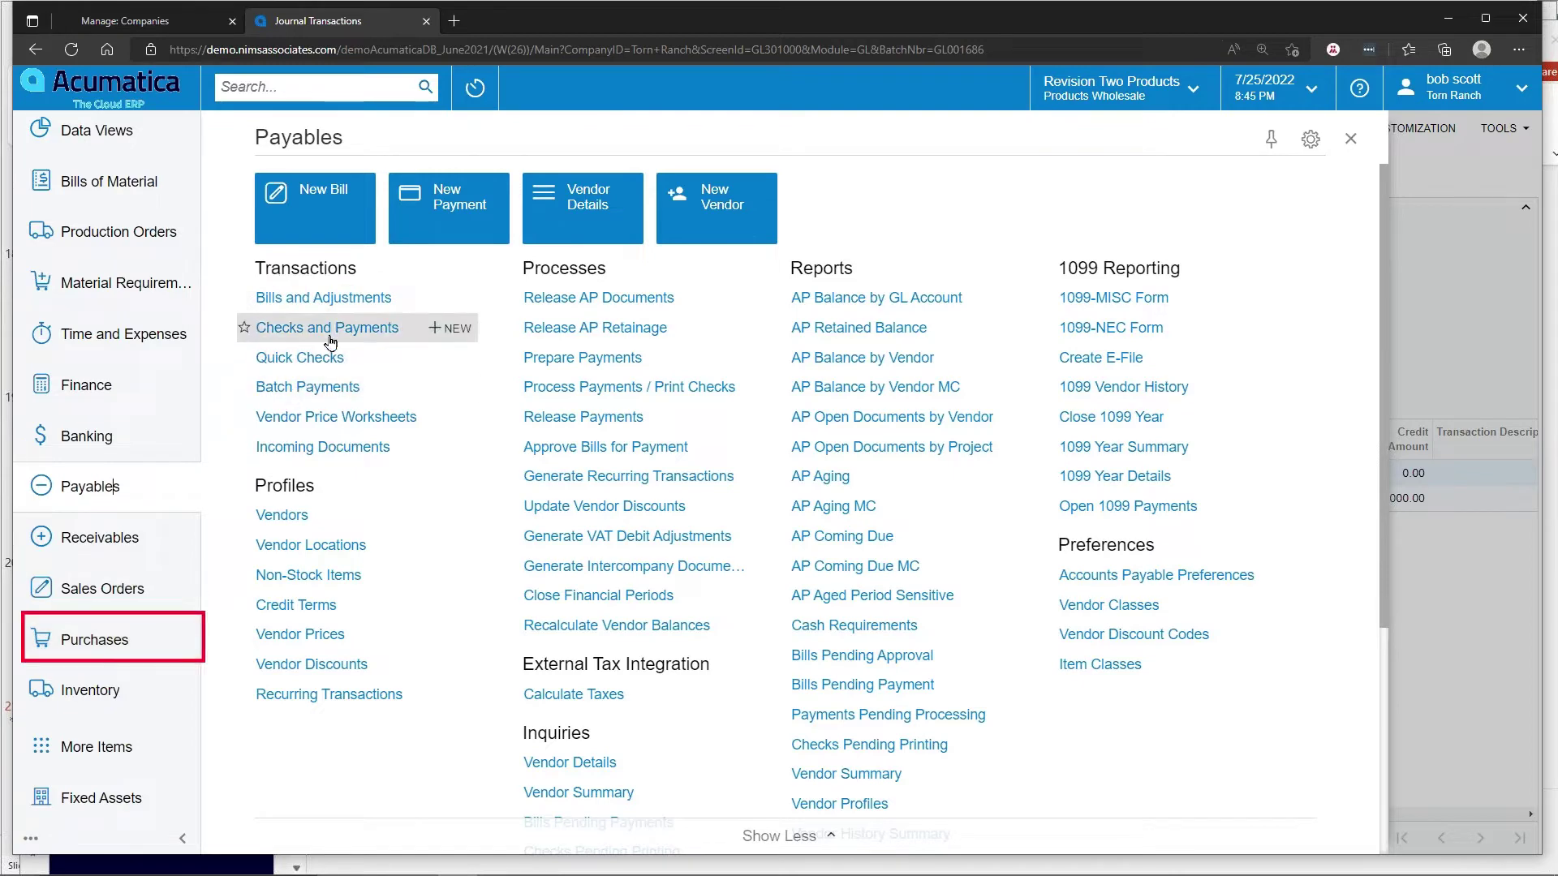
Start a new bill for vendor AAVENDOR with a vendor reference and description 'New large machine 2'.
{"action": "left_click", "coordinate": [349, 301]}
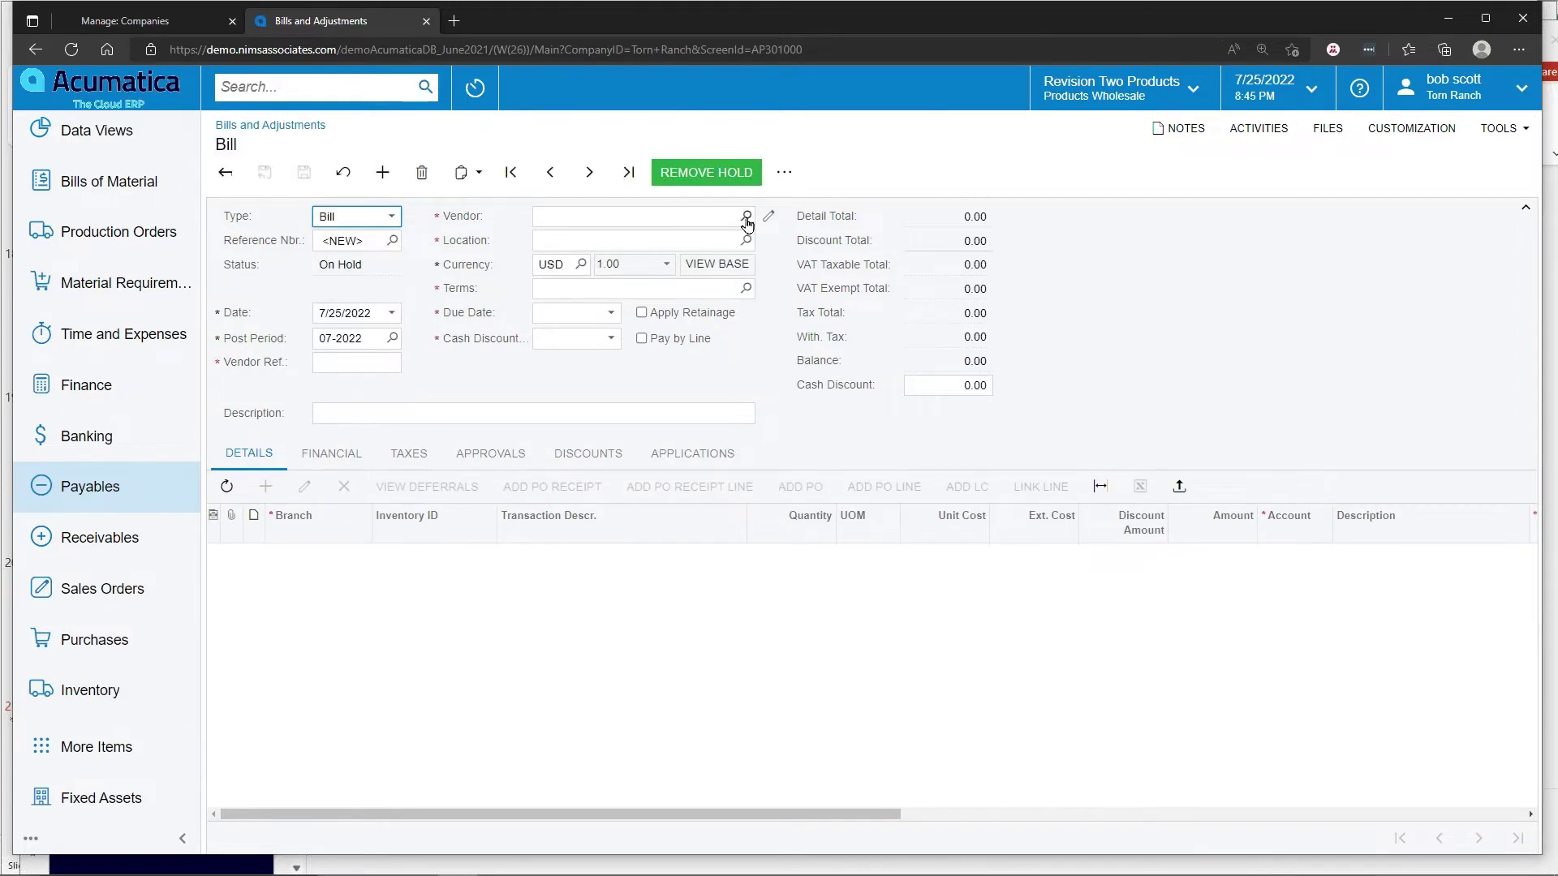
{"action": "left_click", "coordinate": [745, 216]}
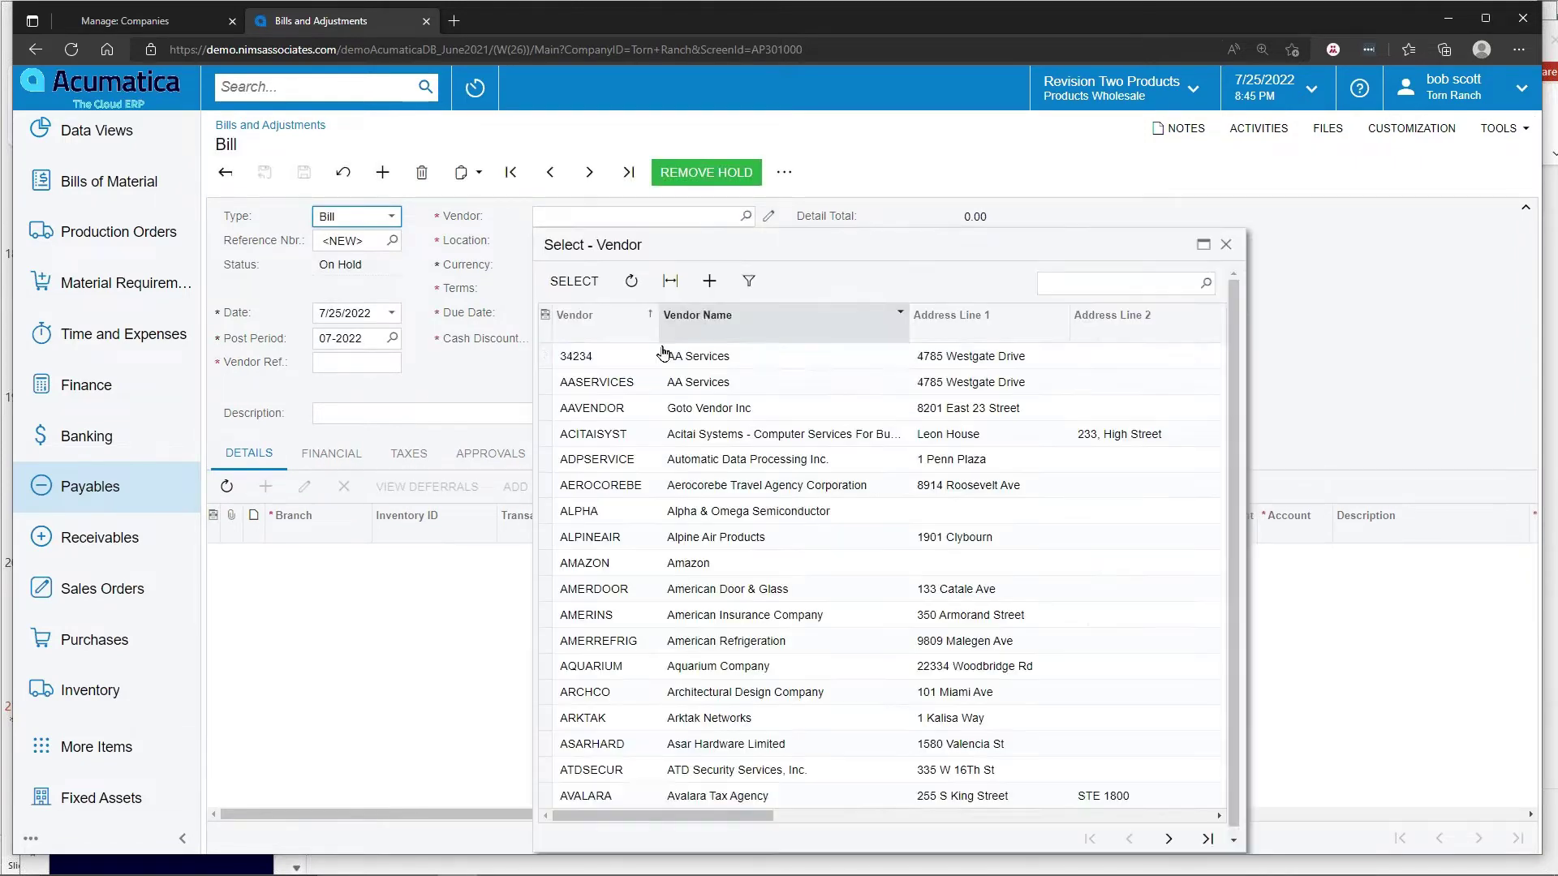
{"action": "double_click", "coordinate": [623, 408]}
{"action": "left_click", "coordinate": [358, 362]}
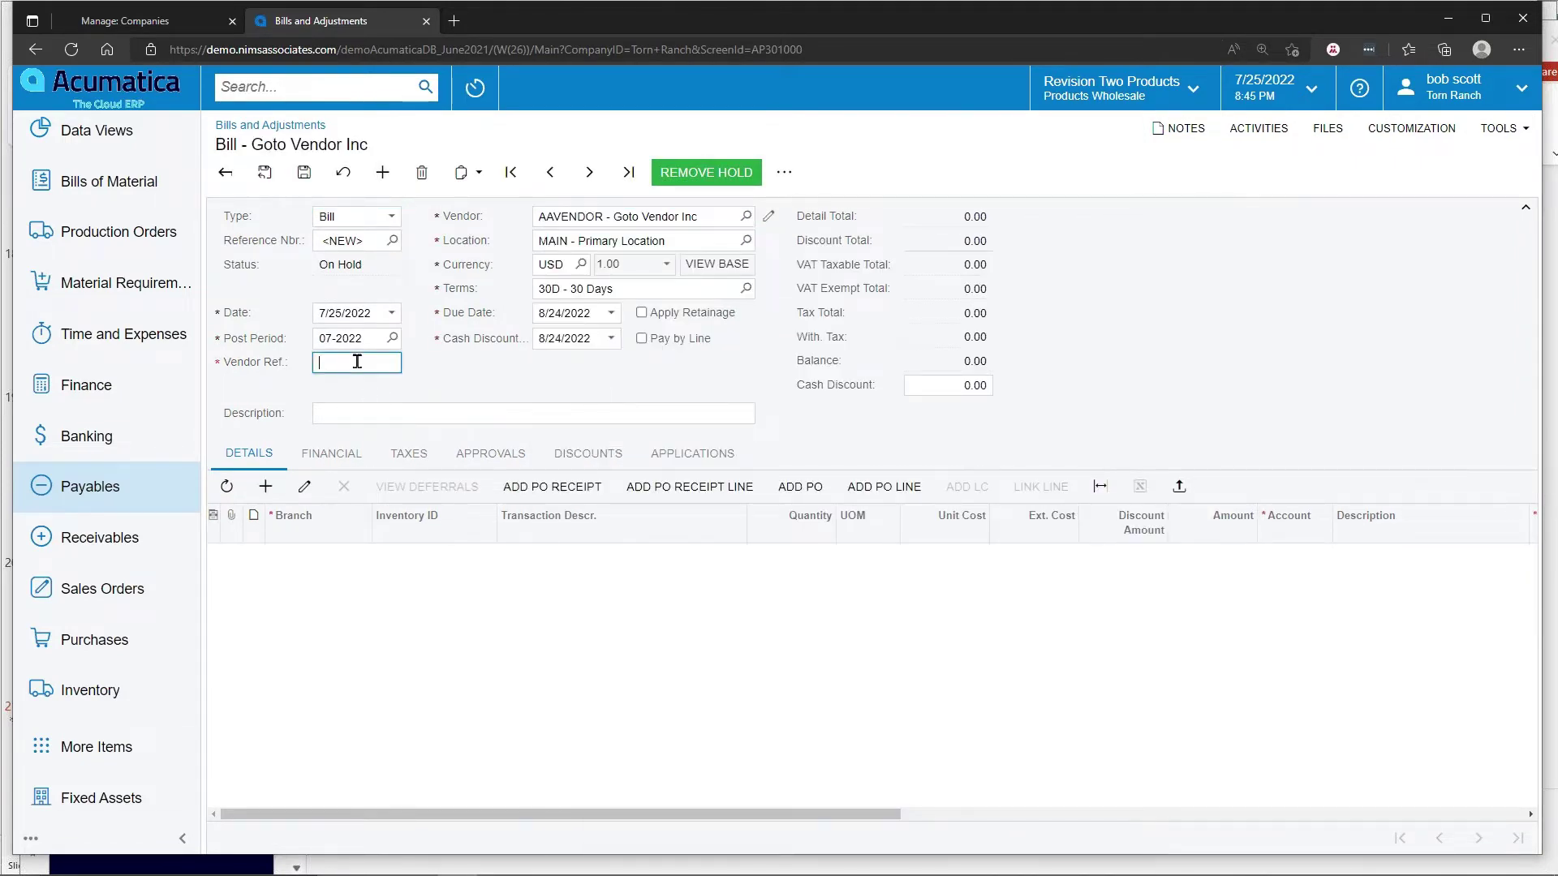
{"action": "type", "text": "24343"}
{"action": "left_click", "coordinate": [362, 414]}
{"action": "type", "text": "New large "}
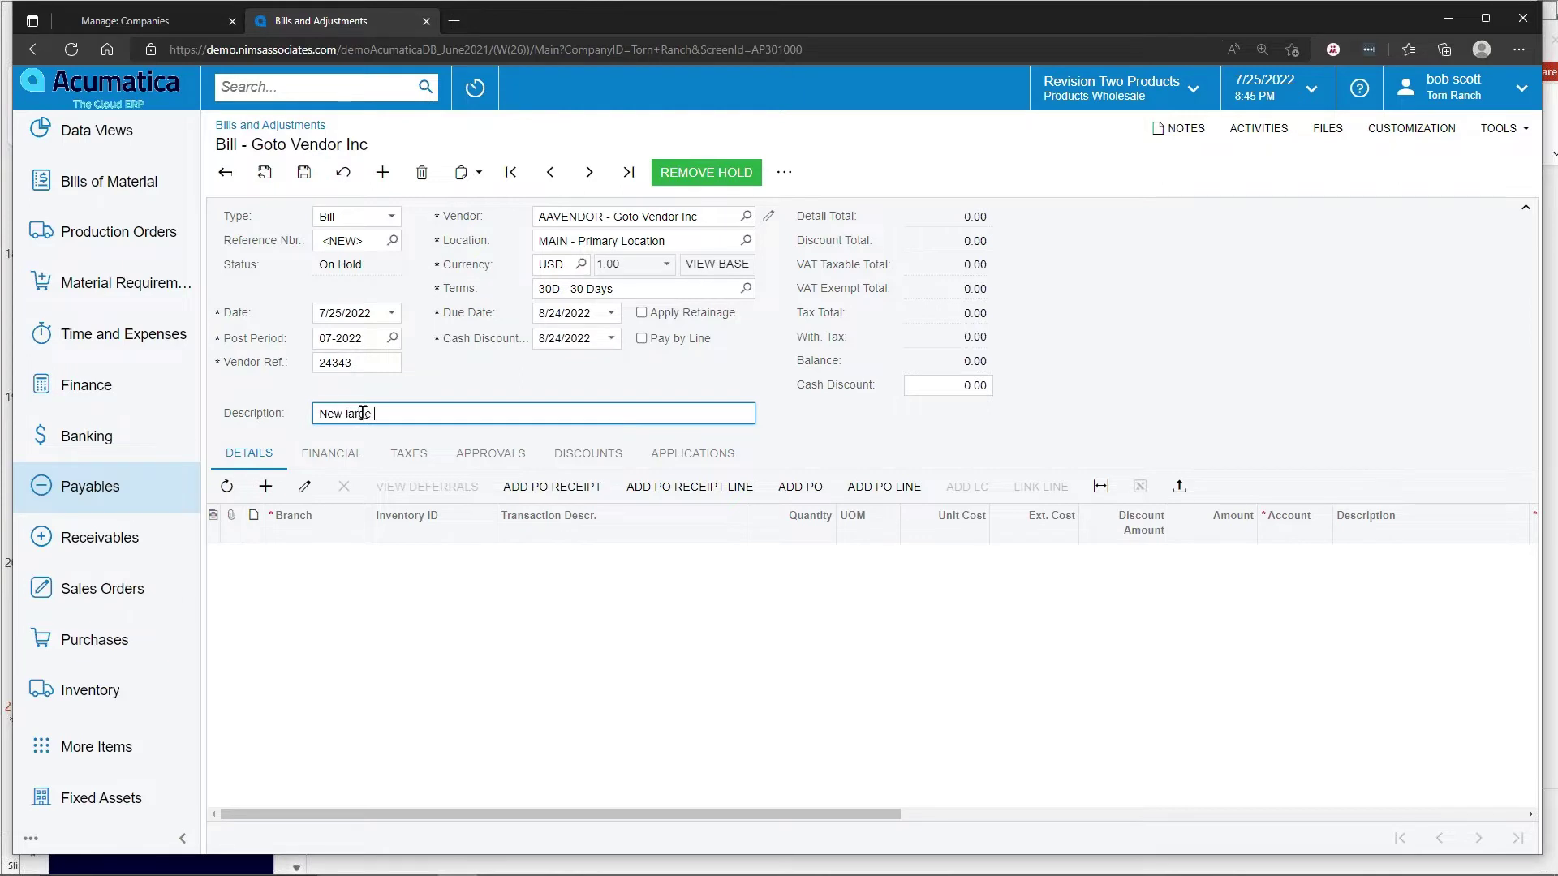
{"action": "type", "text": "machine 2"}
Add a 666,666.00 line coded to account 15300, then remove hold and release the bill.
{"action": "left_click", "coordinate": [265, 486]}
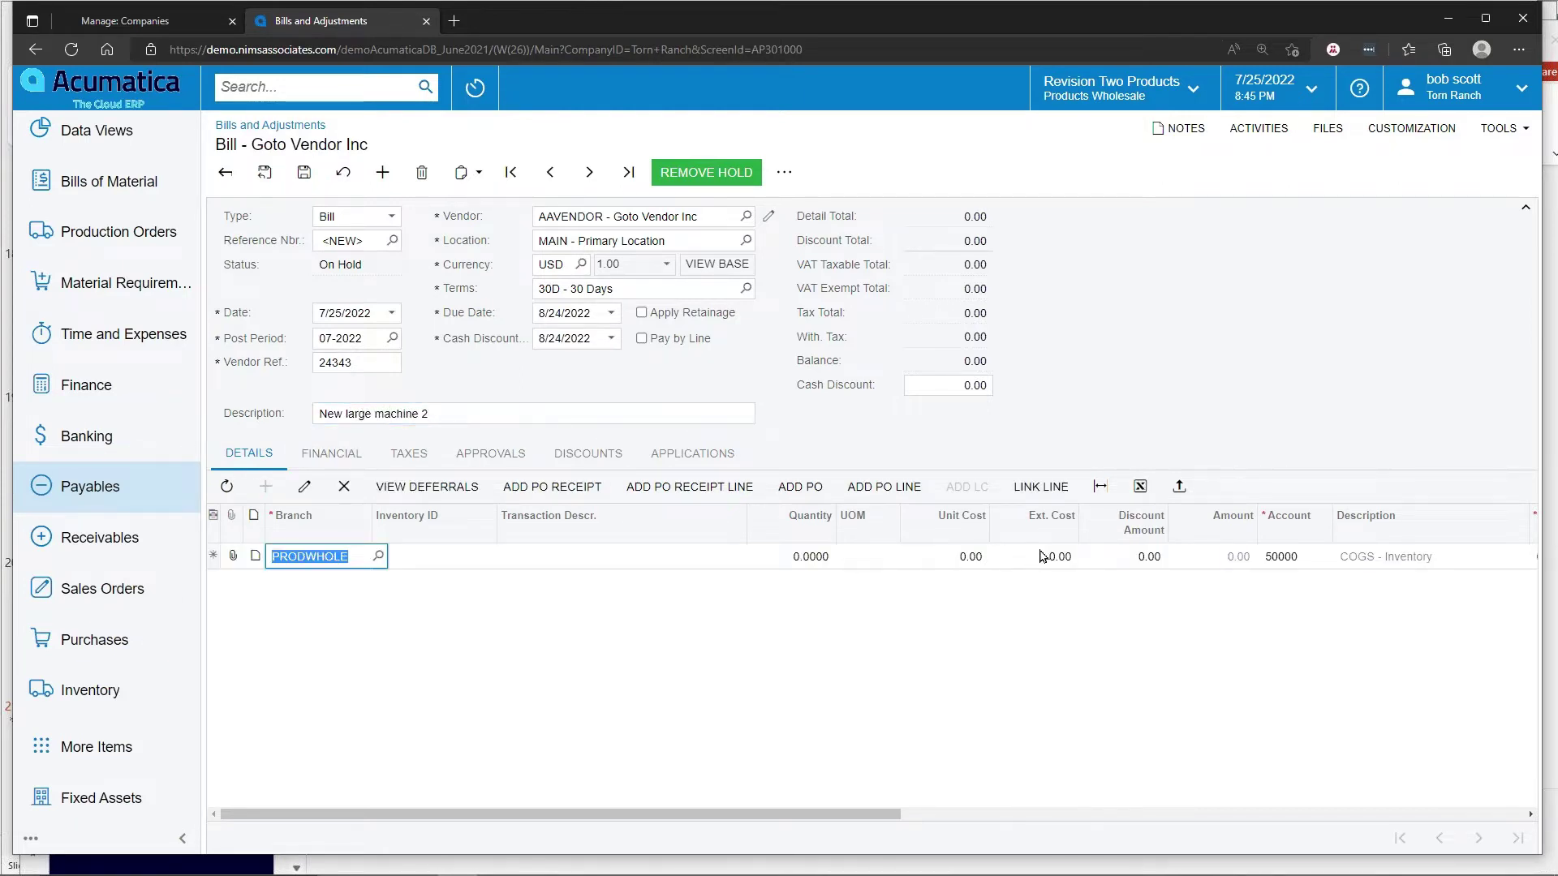
{"action": "left_click", "coordinate": [1040, 557]}
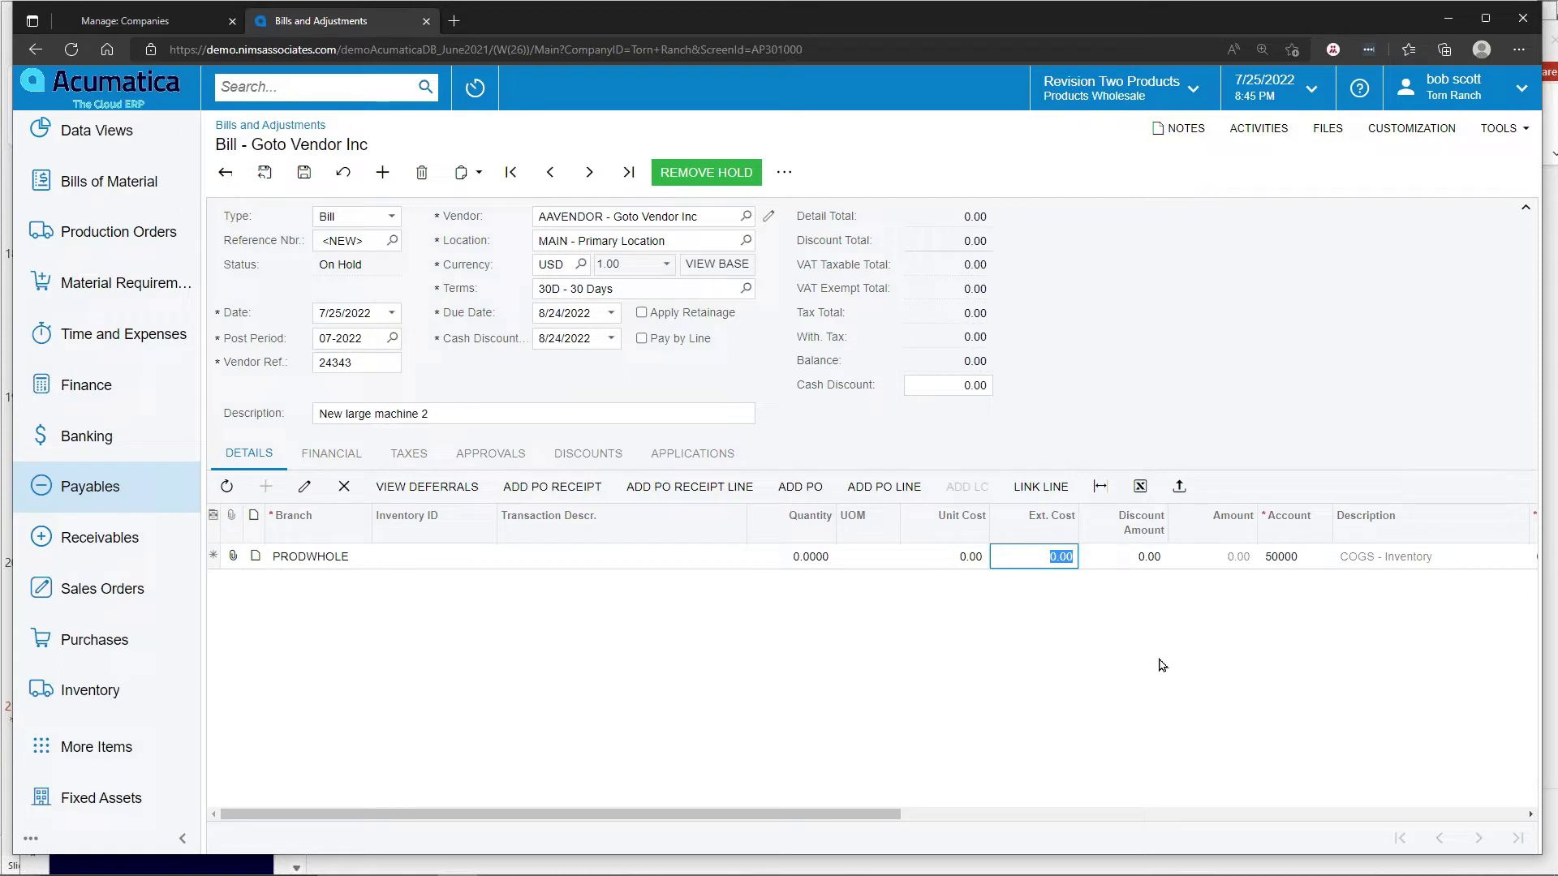
{"action": "type", "text": "666,666"}
{"action": "key", "text": "Tab"}
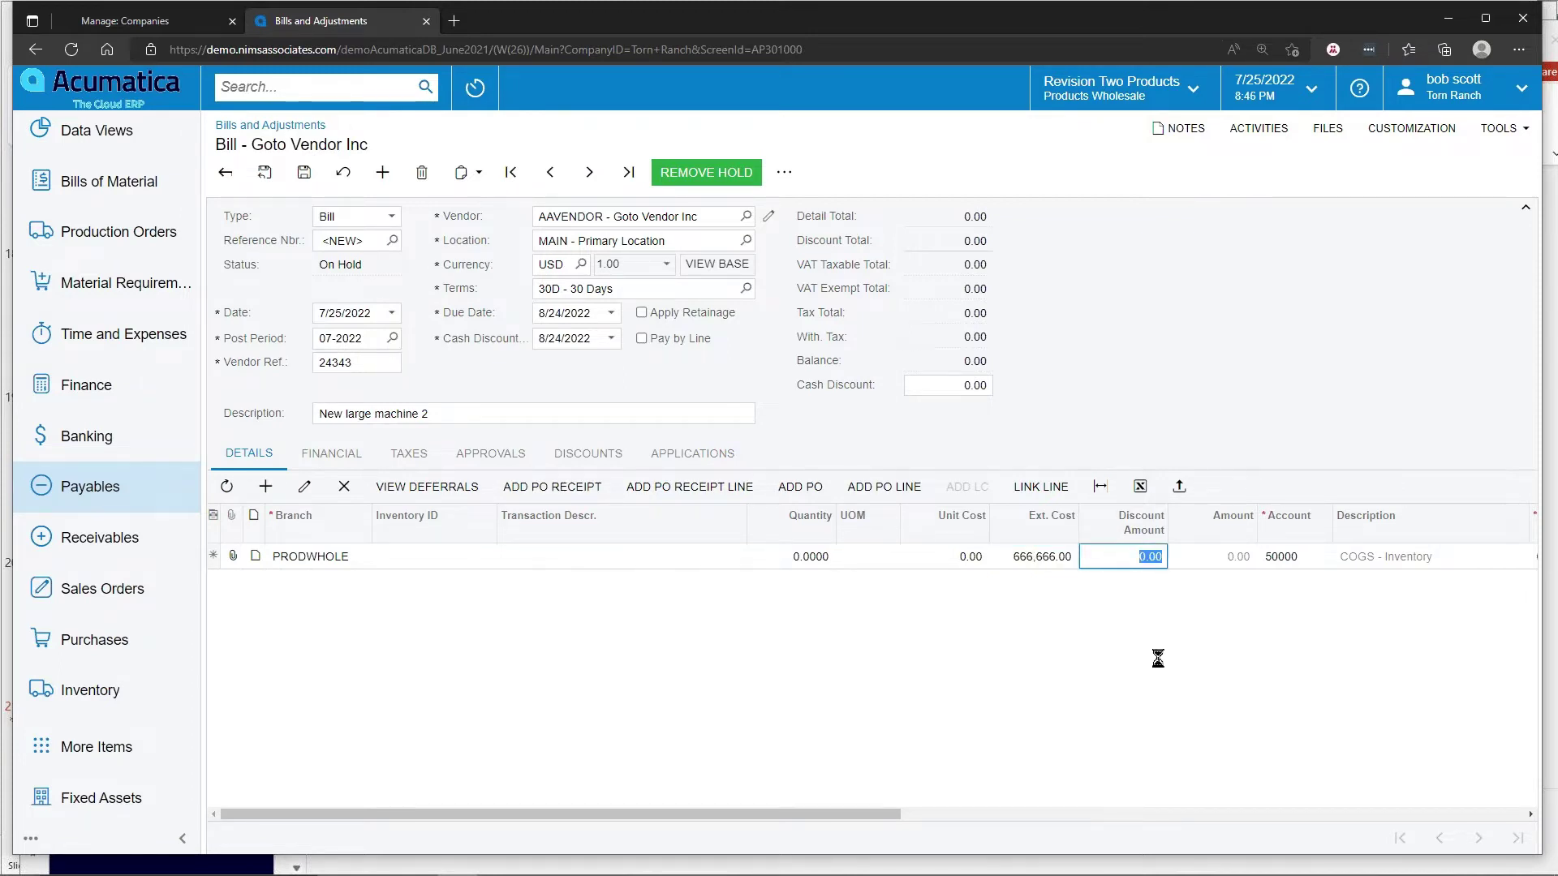
{"action": "left_click", "coordinate": [1301, 560]}
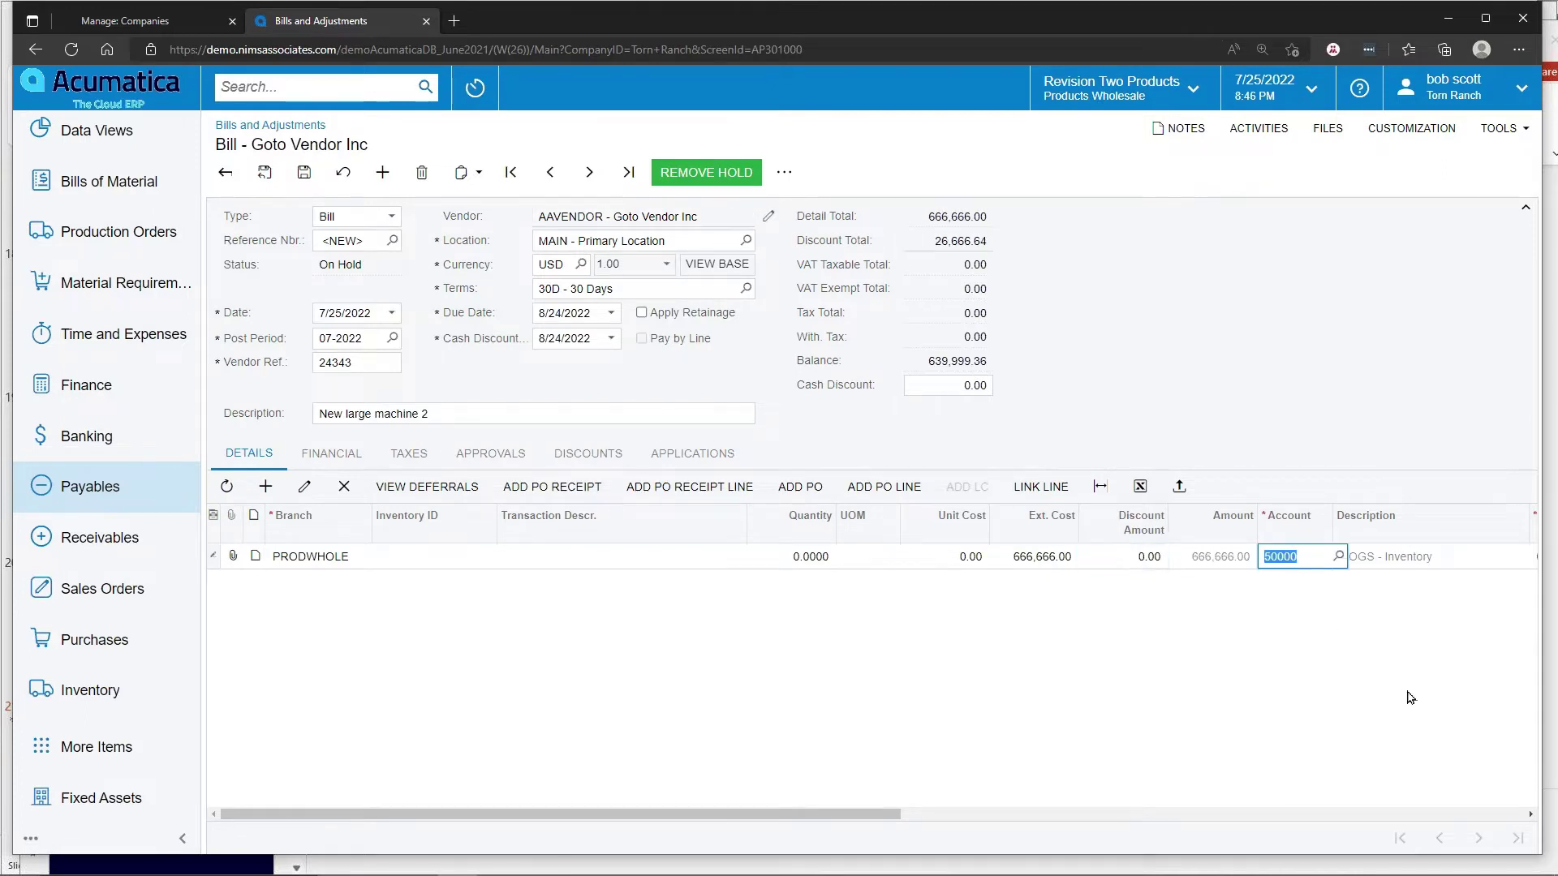
{"action": "type", "text": "15300"}
{"action": "key", "text": "Tab"}
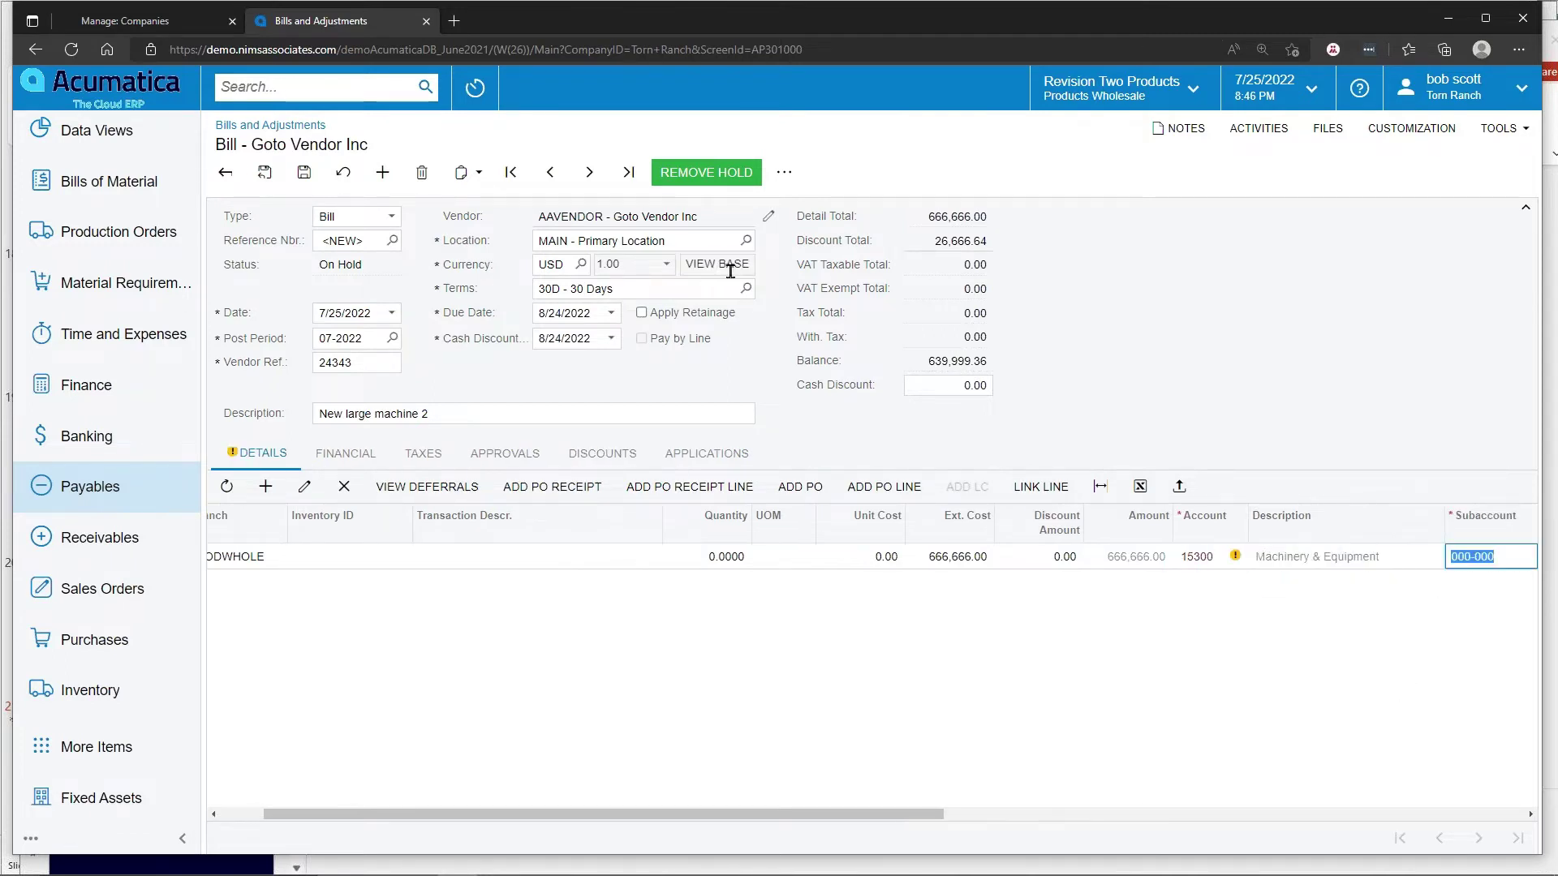
{"action": "left_click", "coordinate": [688, 172]}
{"action": "left_click", "coordinate": [833, 175]}
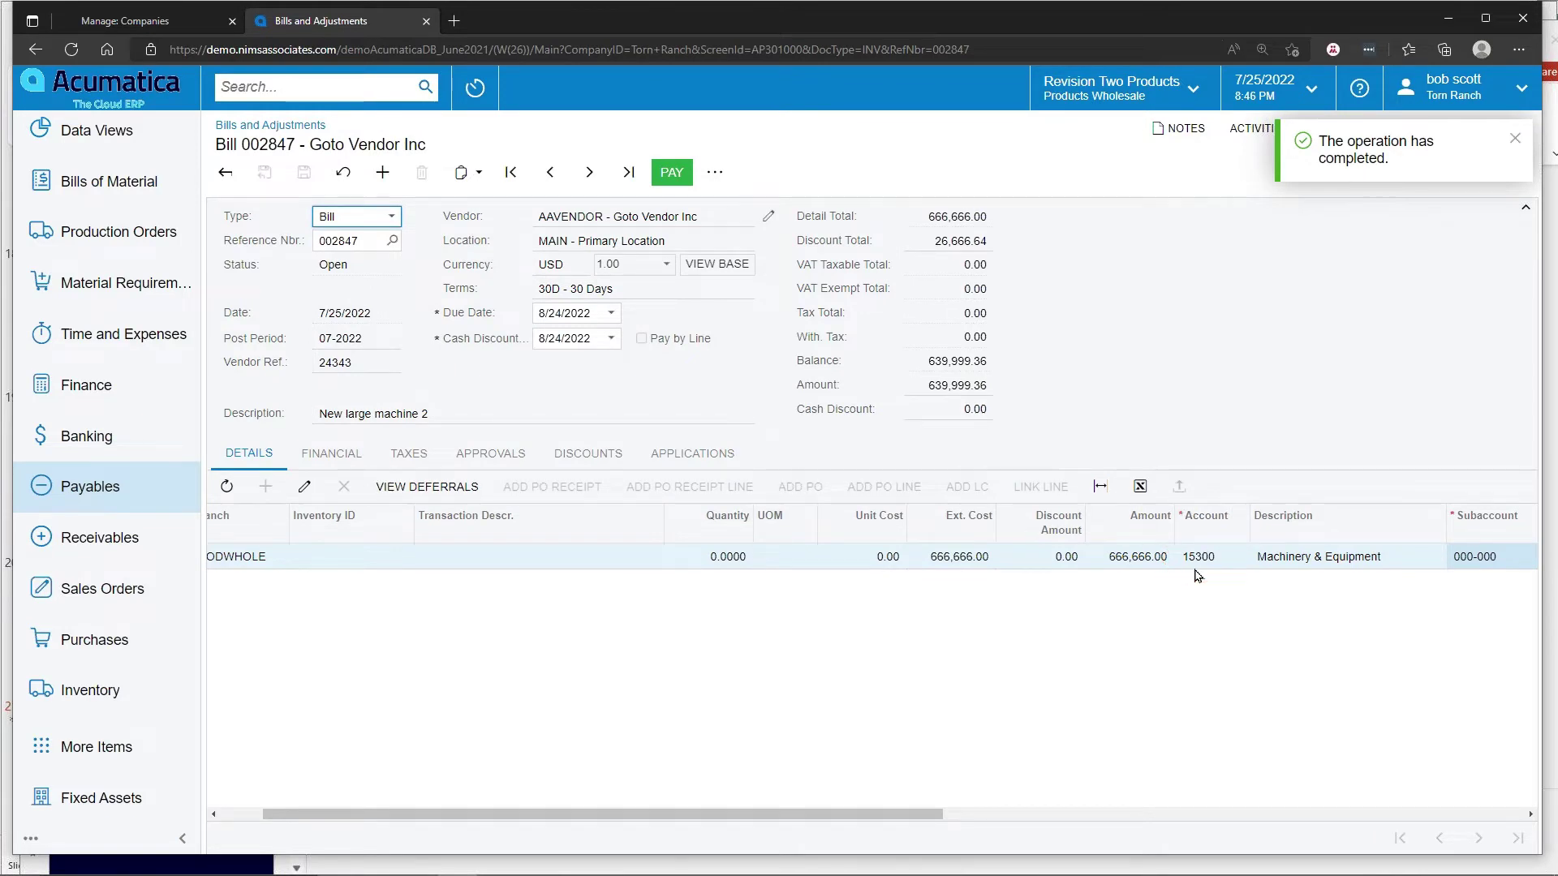
Filter Convert Purchases to Assets by account 15300 and select the 666,666.00 purchase.
{"action": "left_click", "coordinate": [104, 798]}
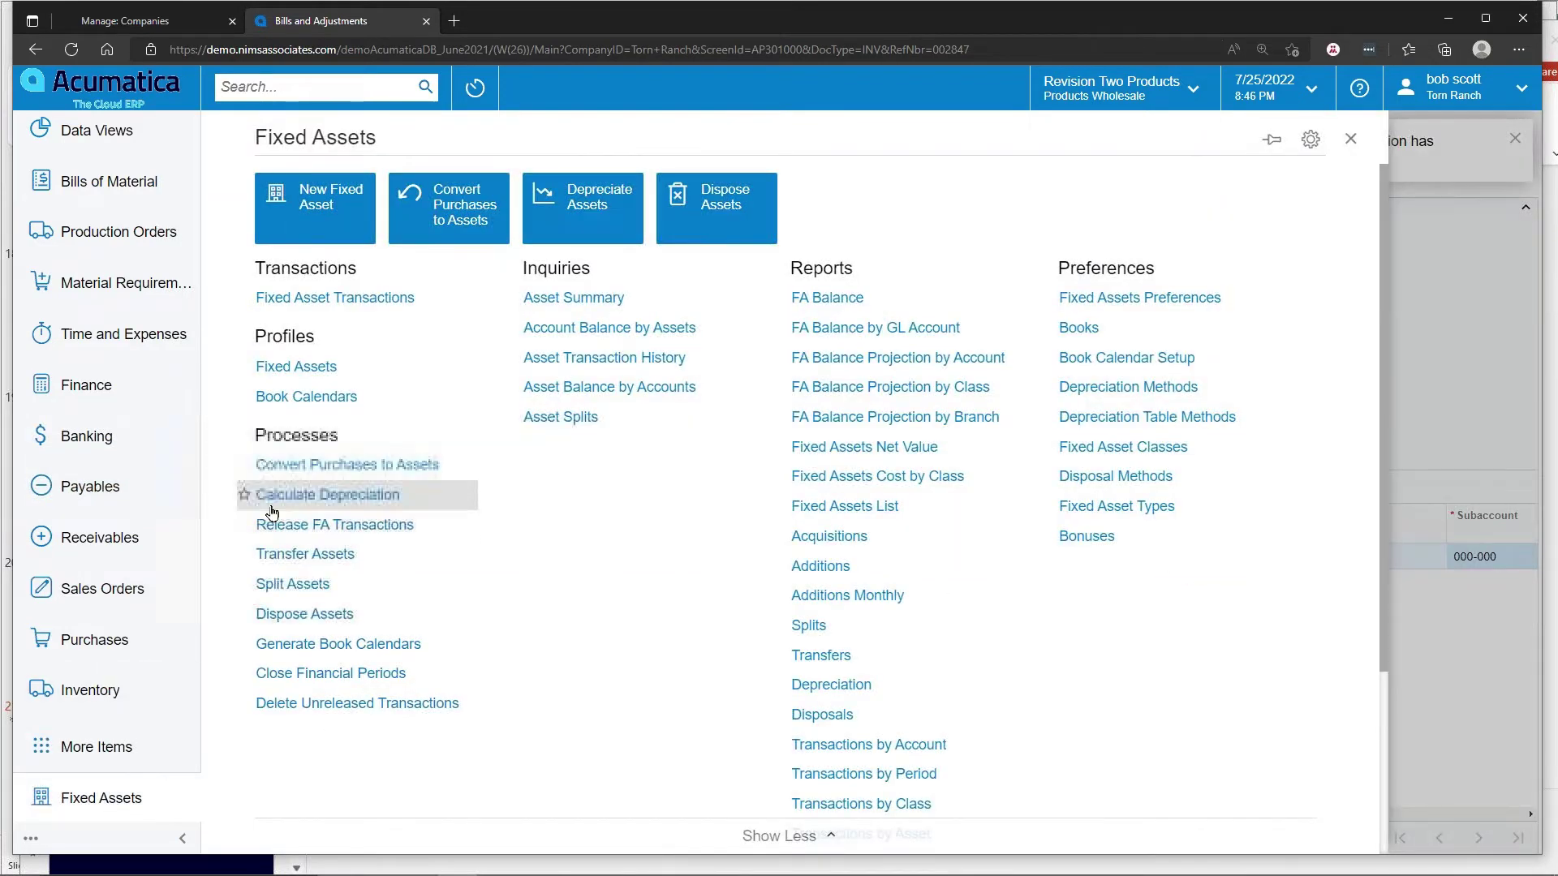
{"action": "left_click", "coordinate": [319, 474]}
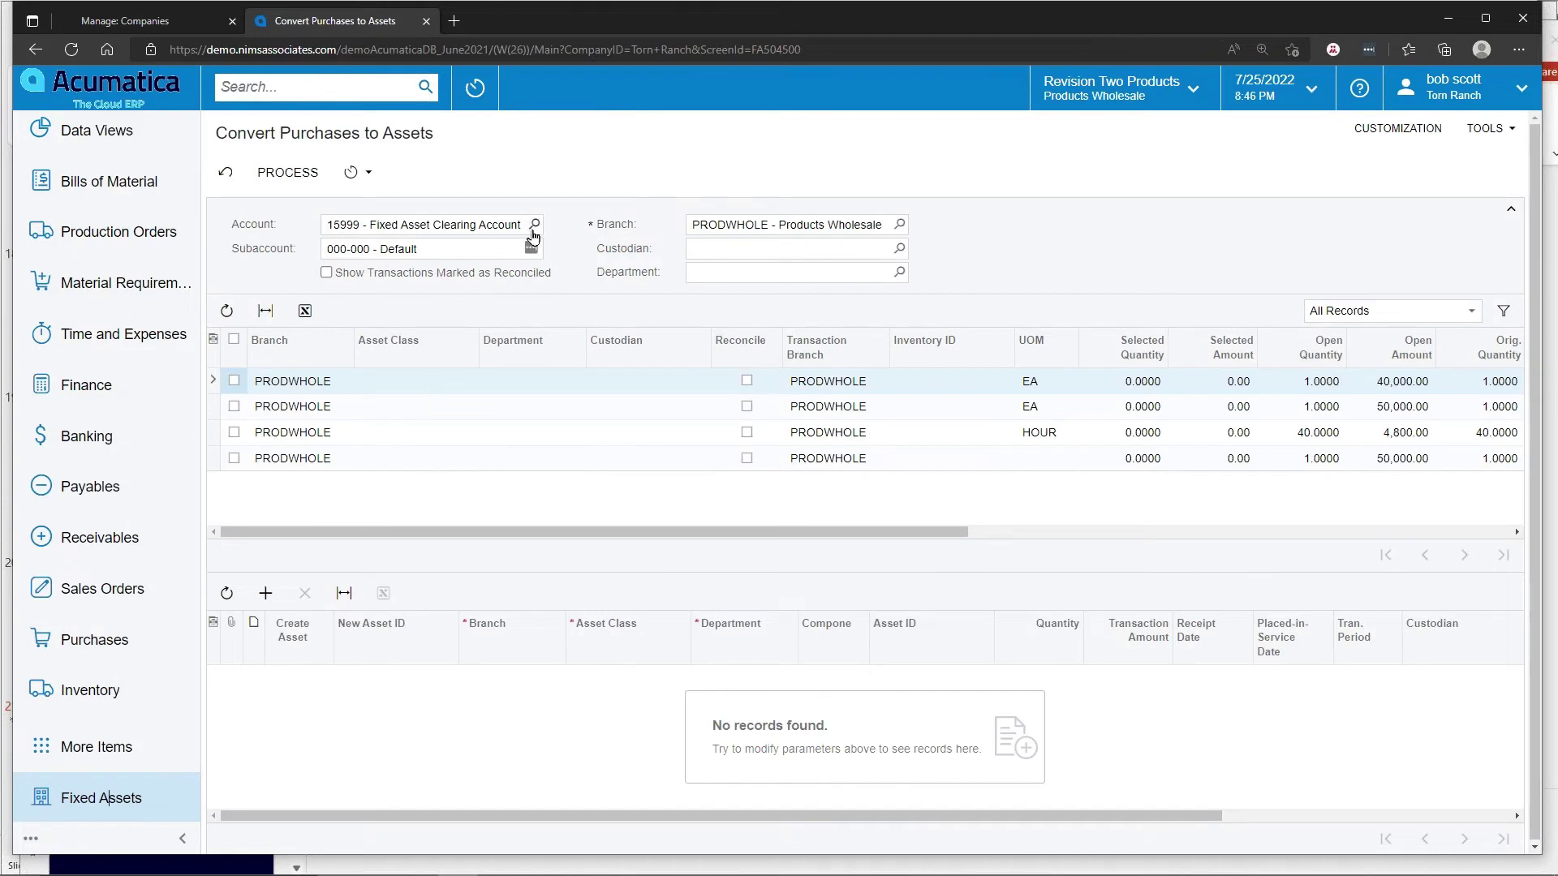
{"action": "left_click", "coordinate": [535, 225]}
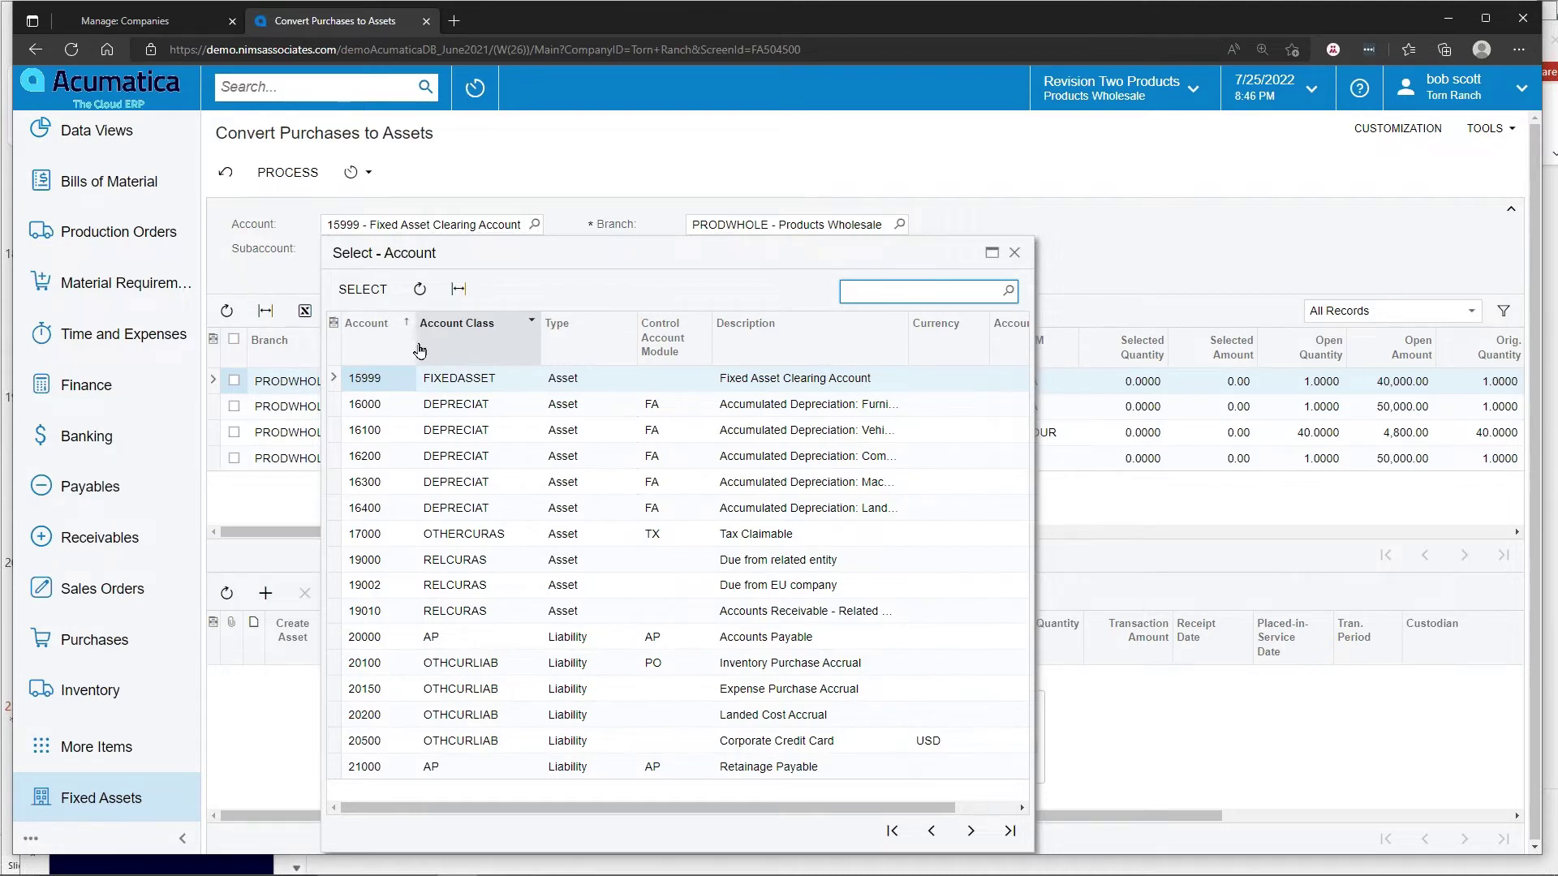
{"action": "left_click", "coordinate": [932, 831]}
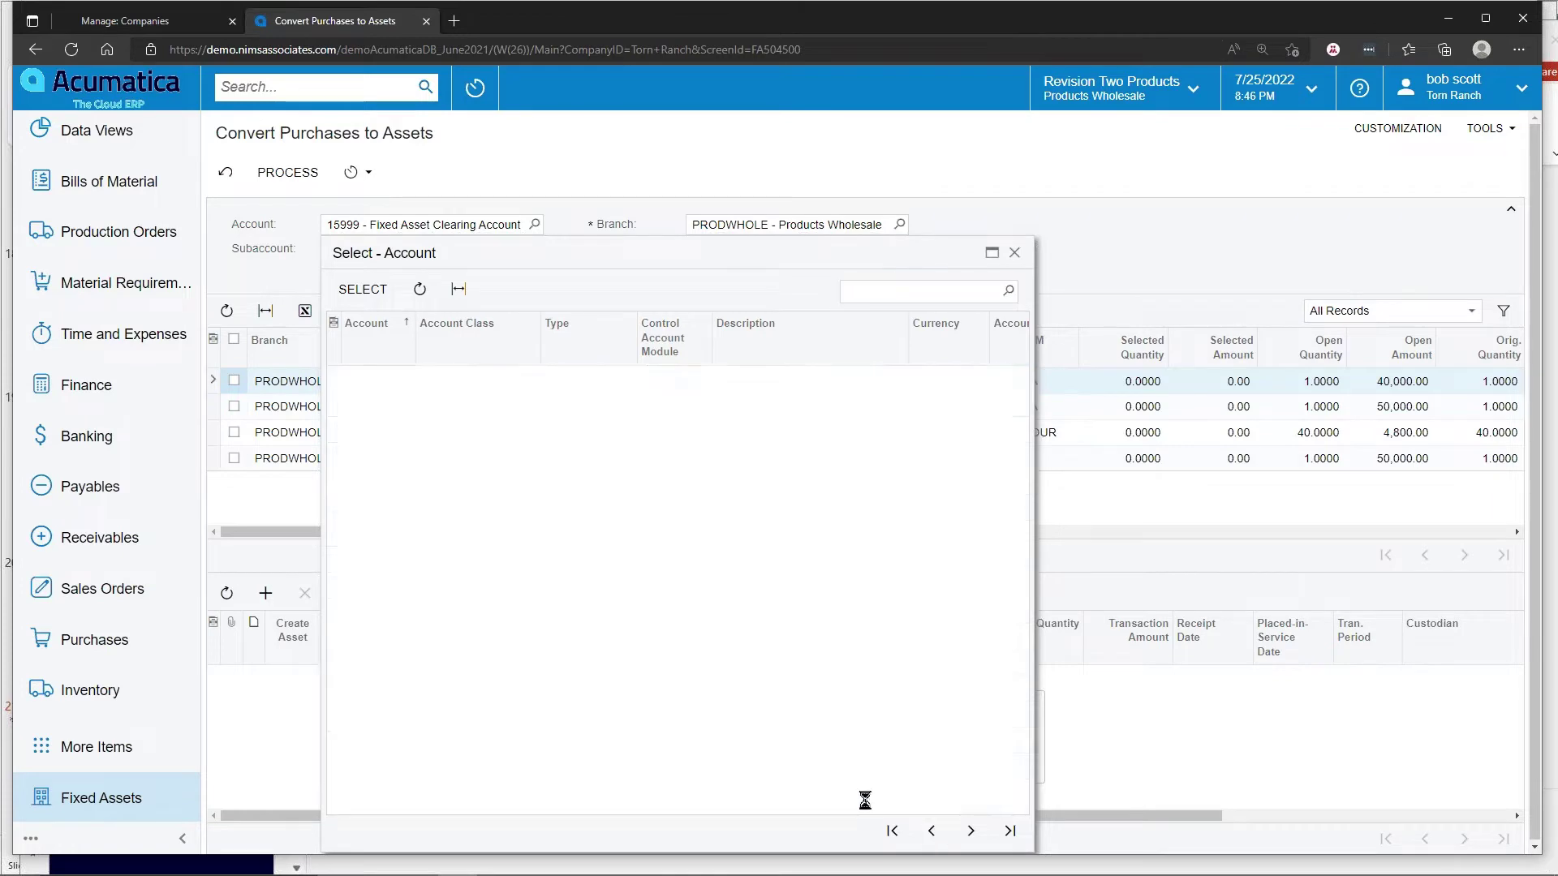
{"action": "double_click", "coordinate": [443, 741]}
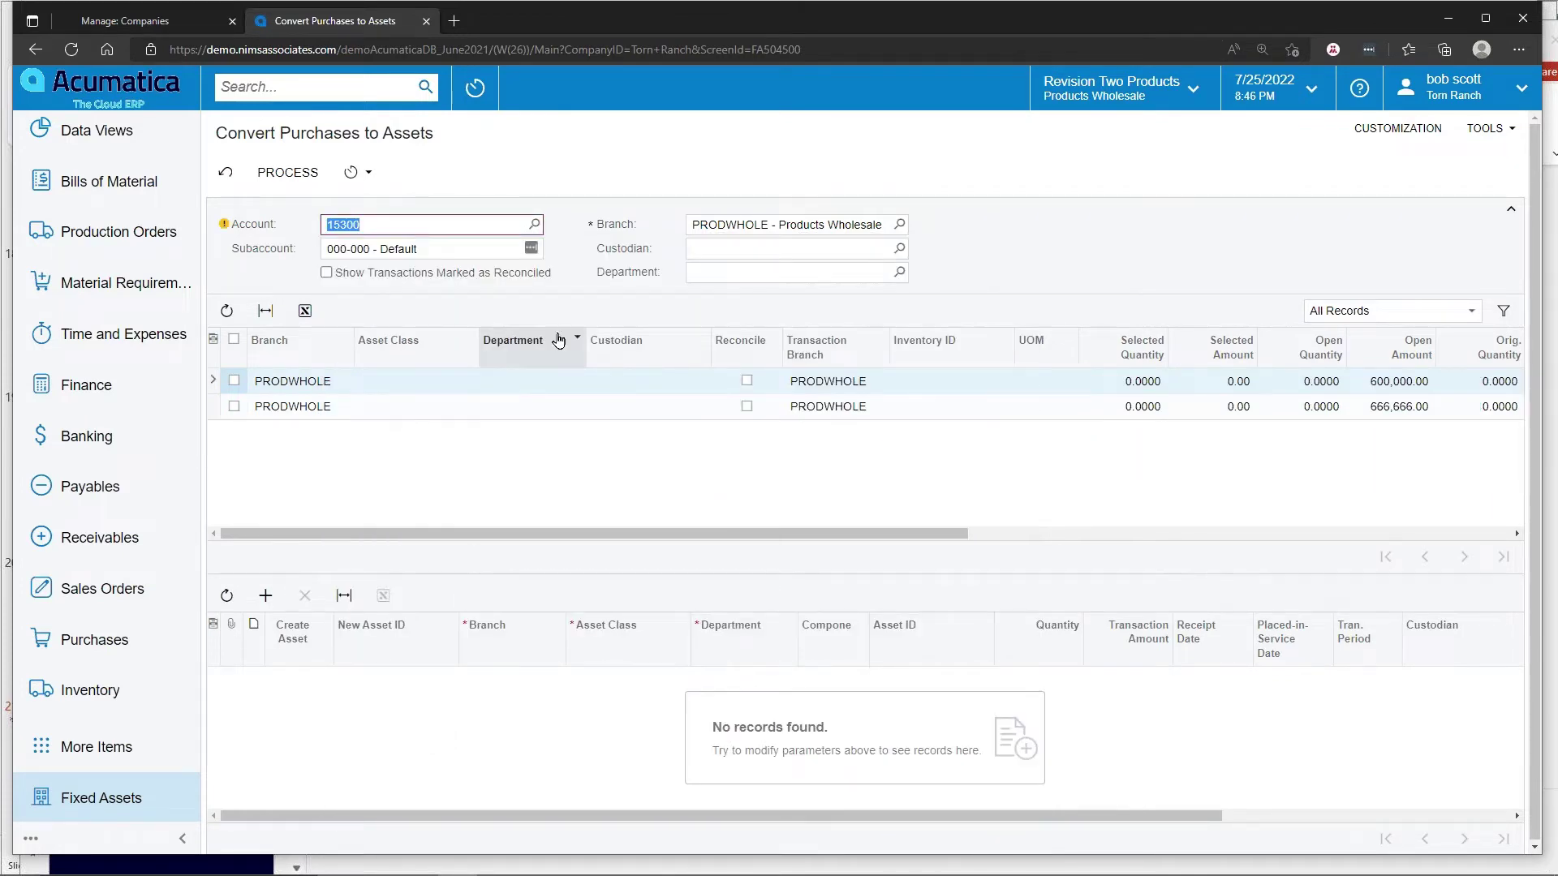
{"action": "left_click", "coordinate": [235, 407]}
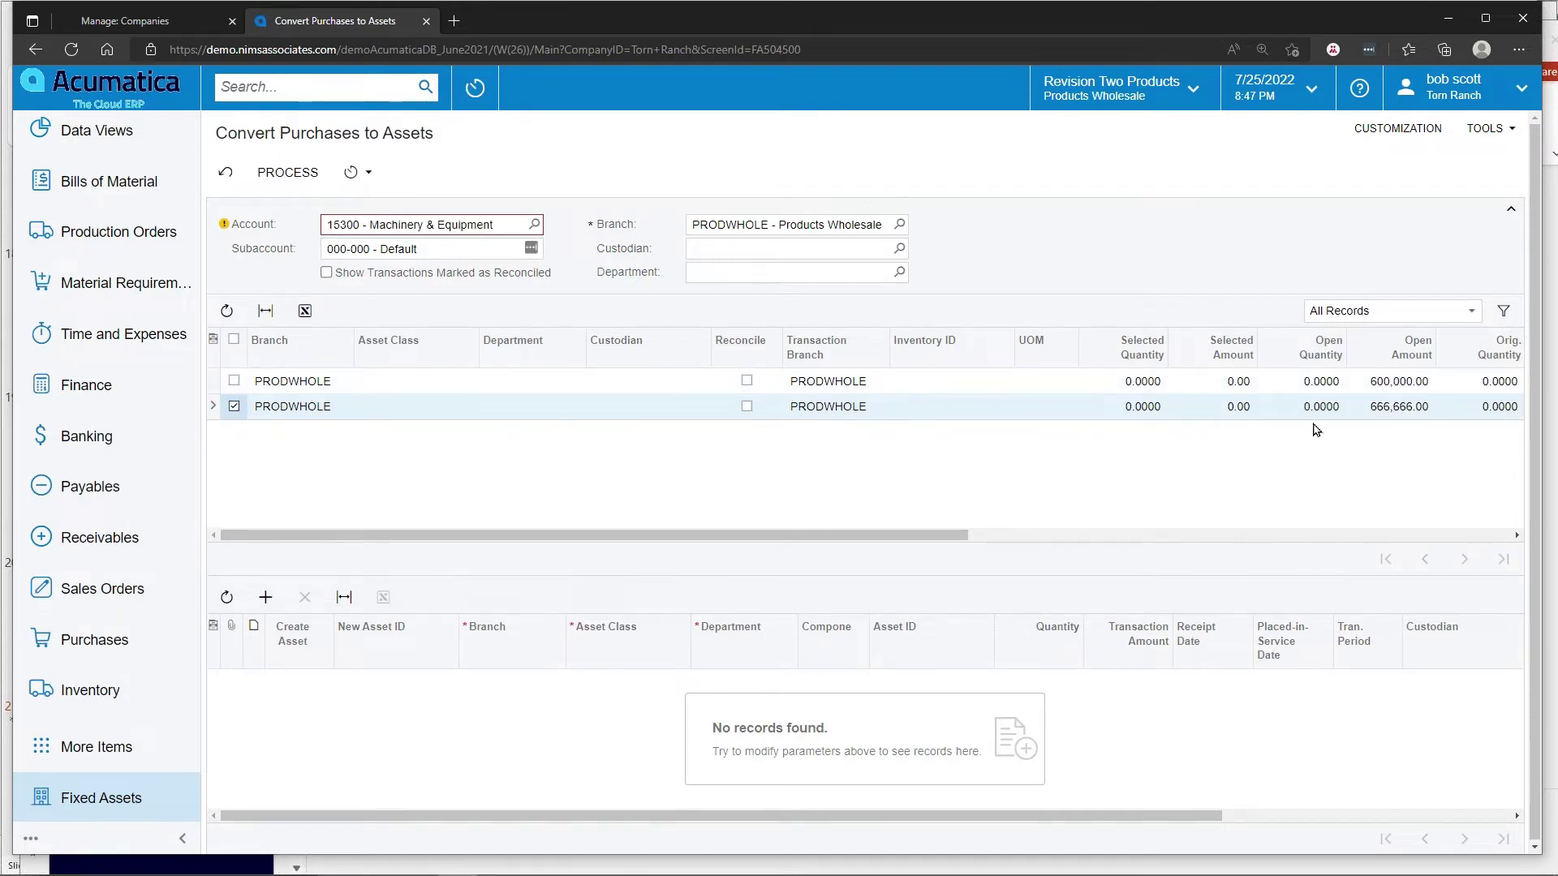
Add an EQUIP-class asset line for the CONSULT department and process the conversion.
{"action": "left_click", "coordinate": [265, 597]}
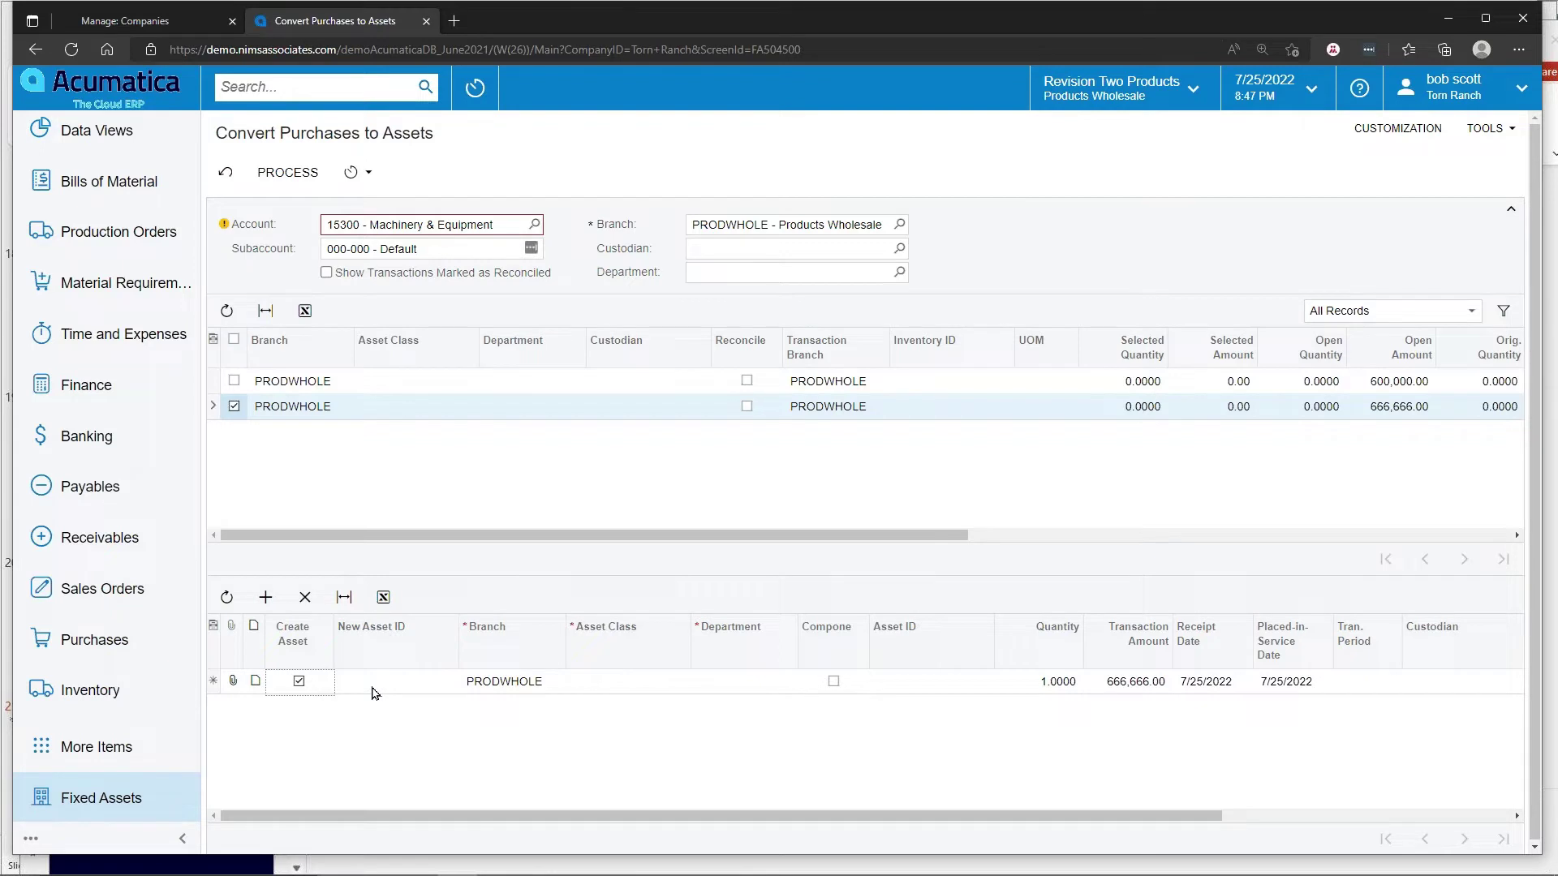
{"action": "left_click", "coordinate": [617, 683]}
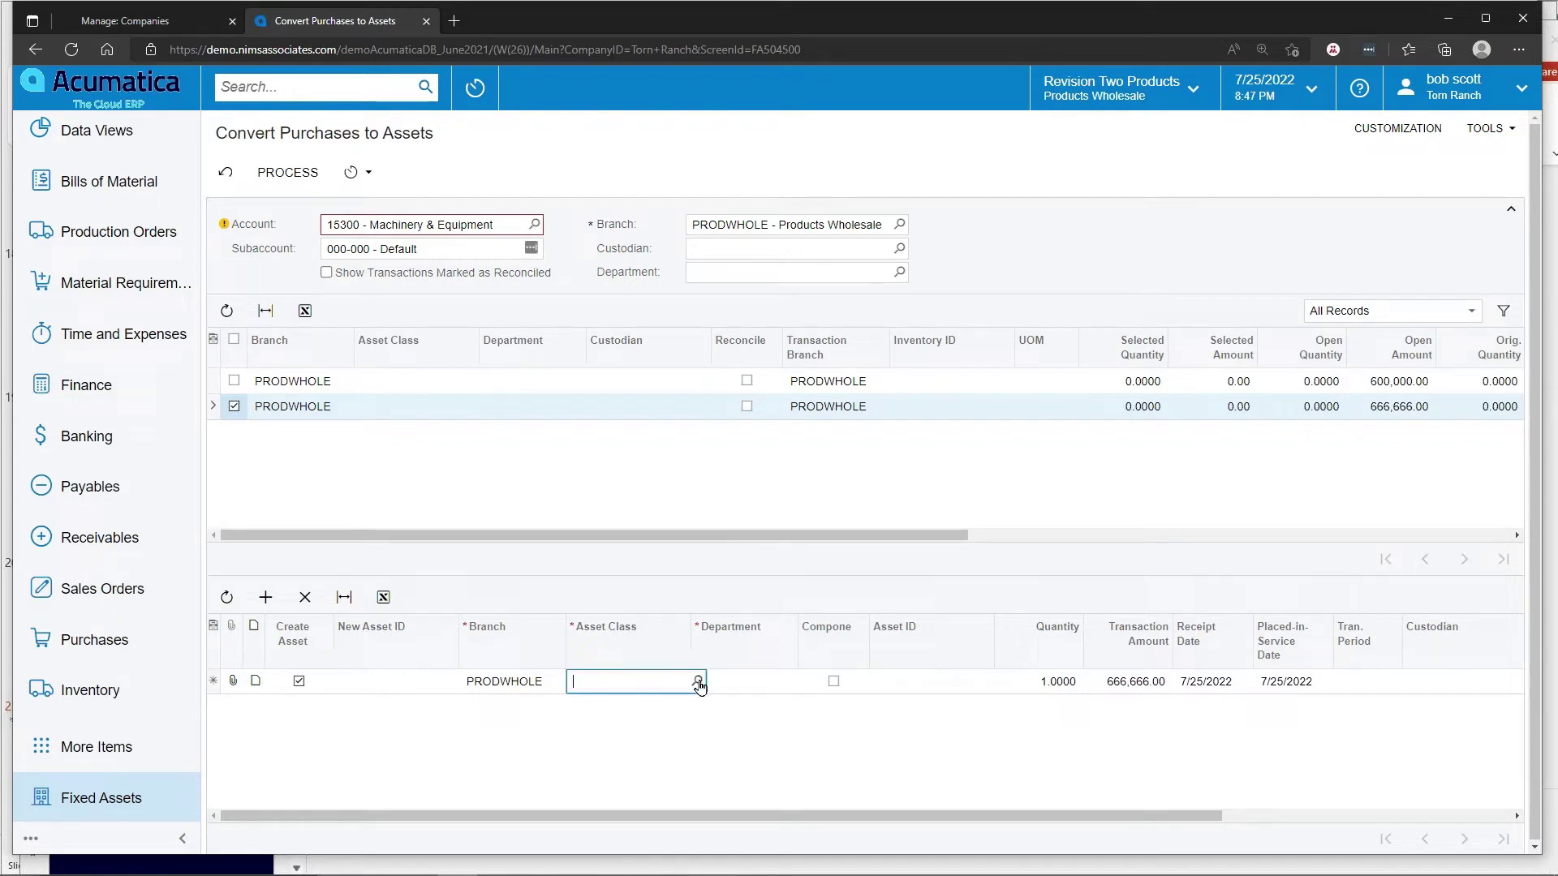
{"action": "left_click", "coordinate": [698, 683]}
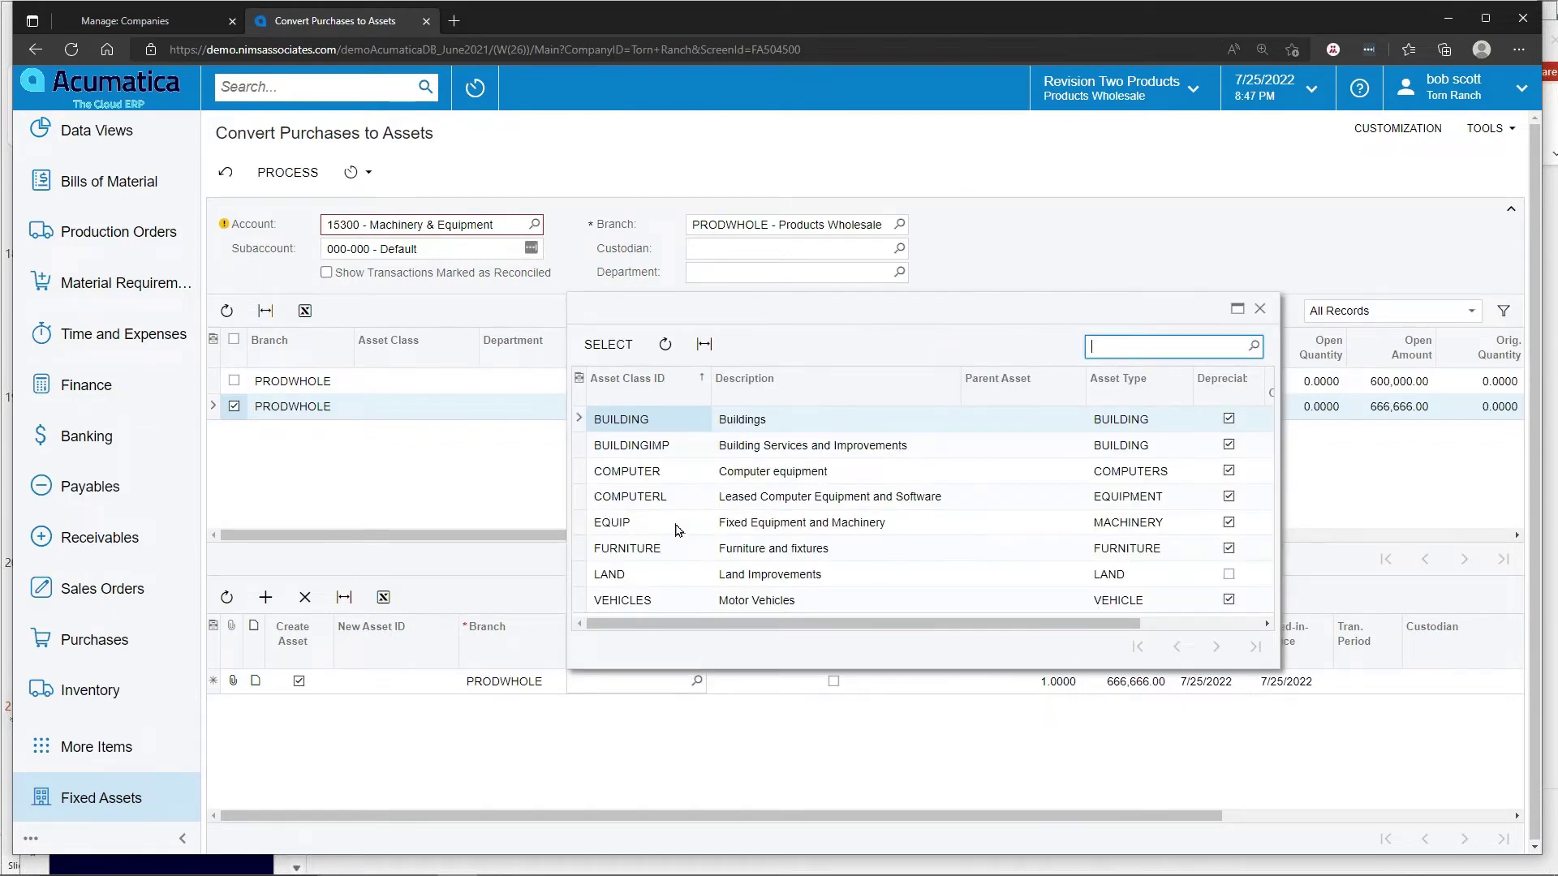
{"action": "double_click", "coordinate": [679, 529]}
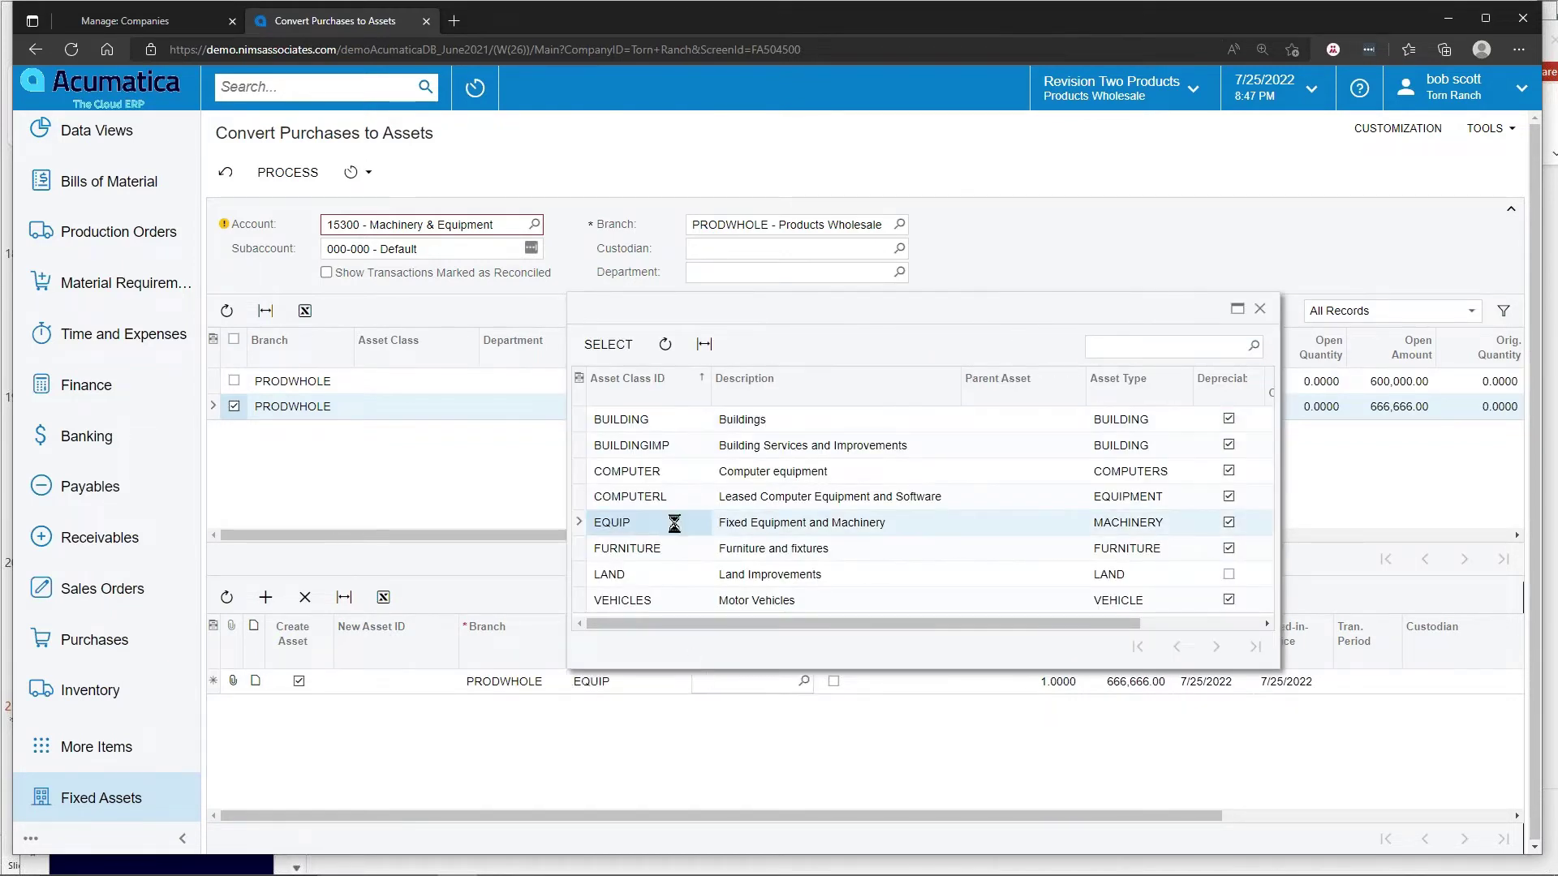
{"action": "left_click", "coordinate": [804, 684]}
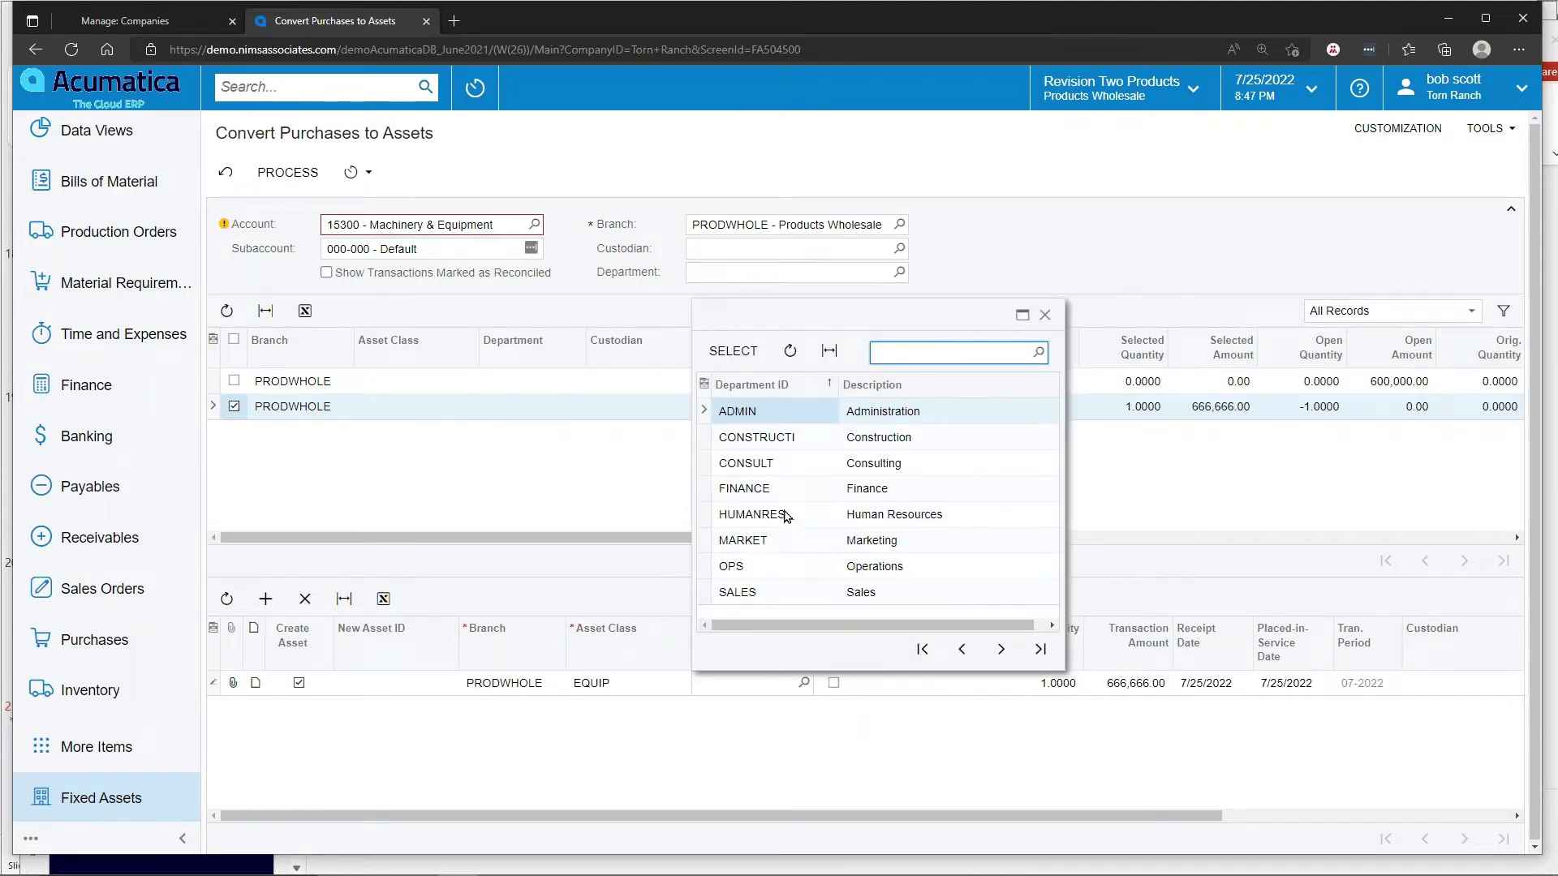
{"action": "left_click", "coordinate": [788, 463]}
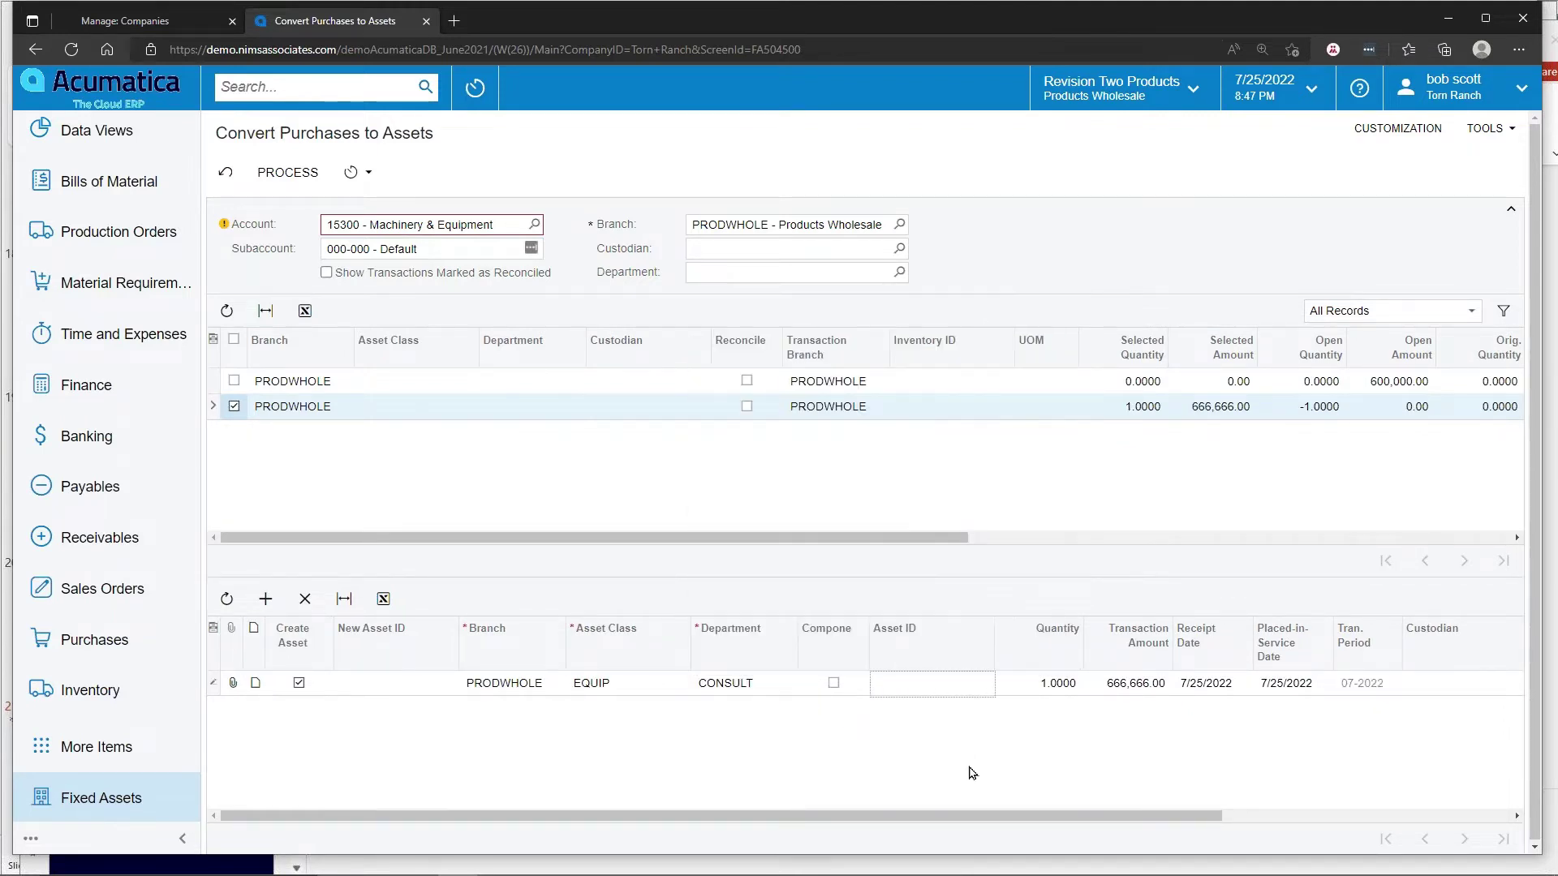
{"action": "left_click", "coordinate": [288, 172]}
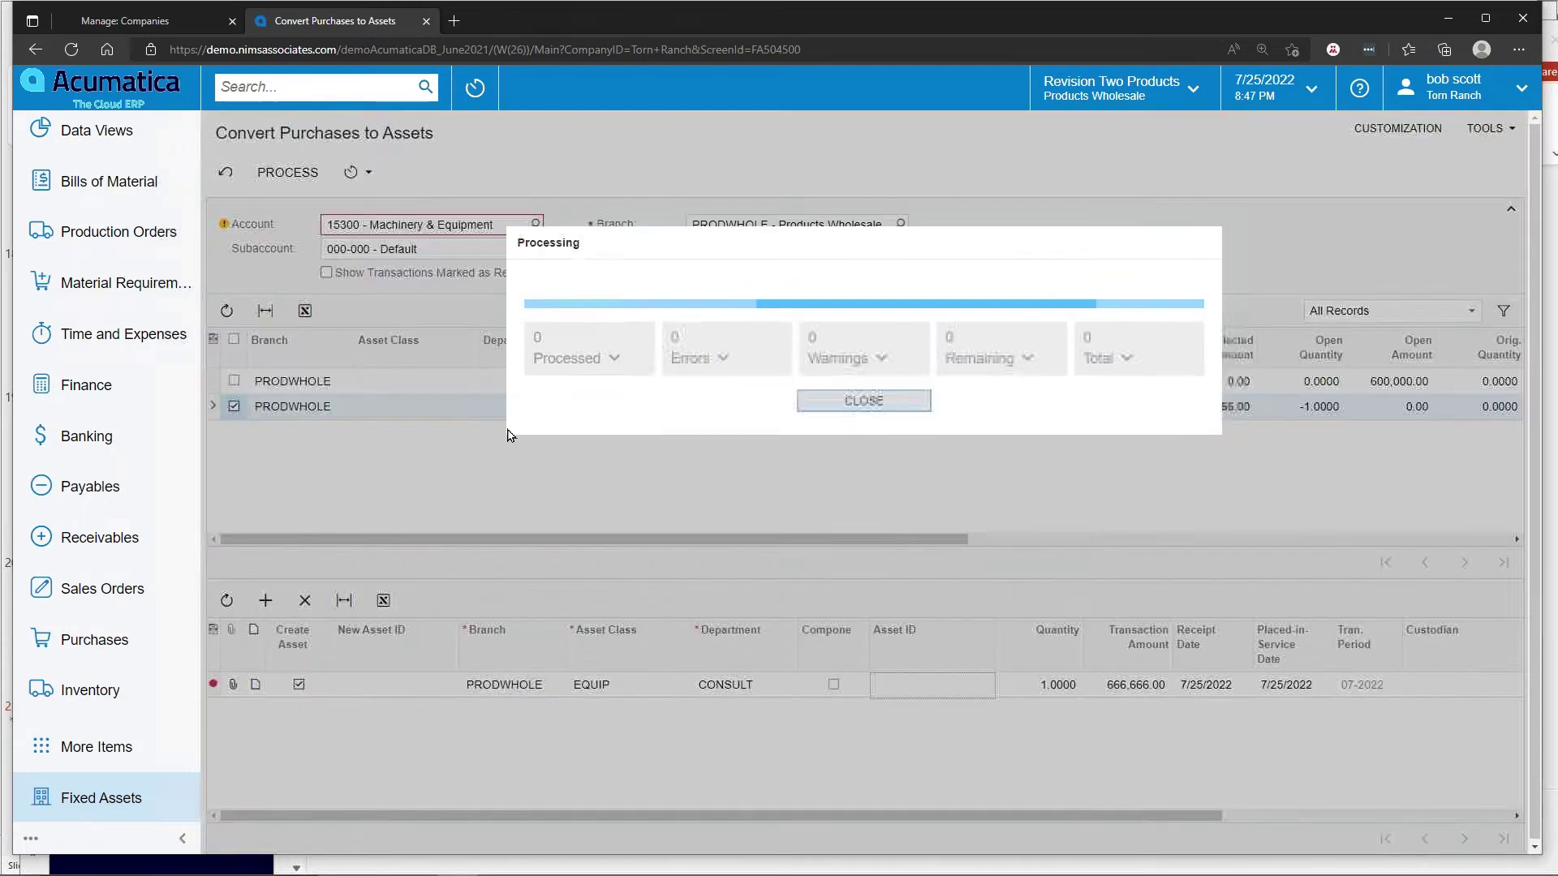
{"action": "left_click", "coordinate": [837, 396]}
Review fixed asset transaction 000188, then open fixed asset 00000024.
{"action": "left_click", "coordinate": [340, 296]}
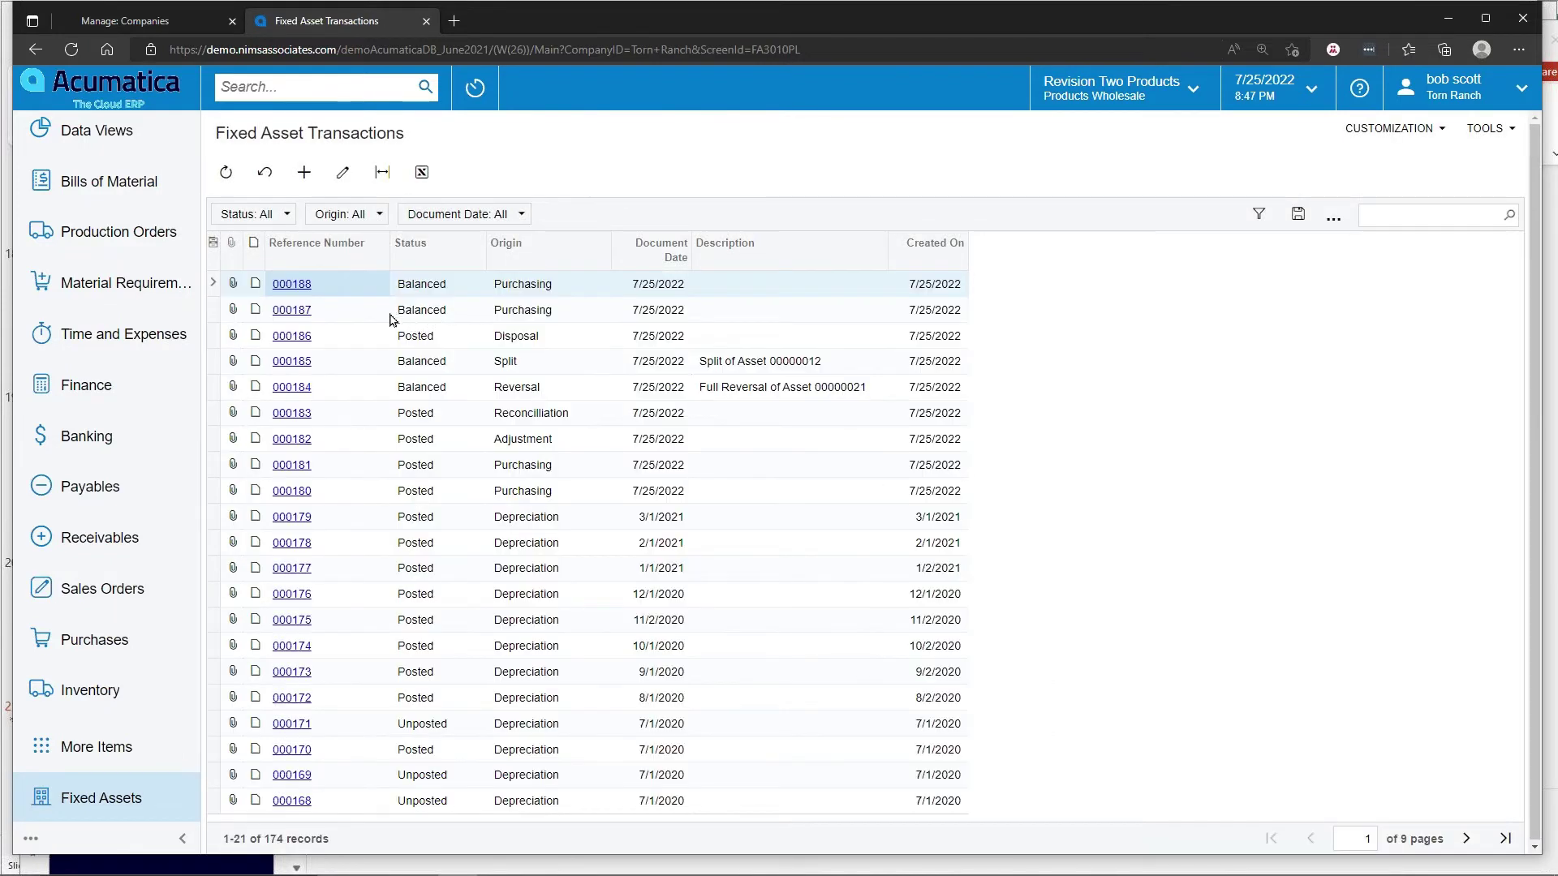
{"action": "left_click", "coordinate": [292, 284]}
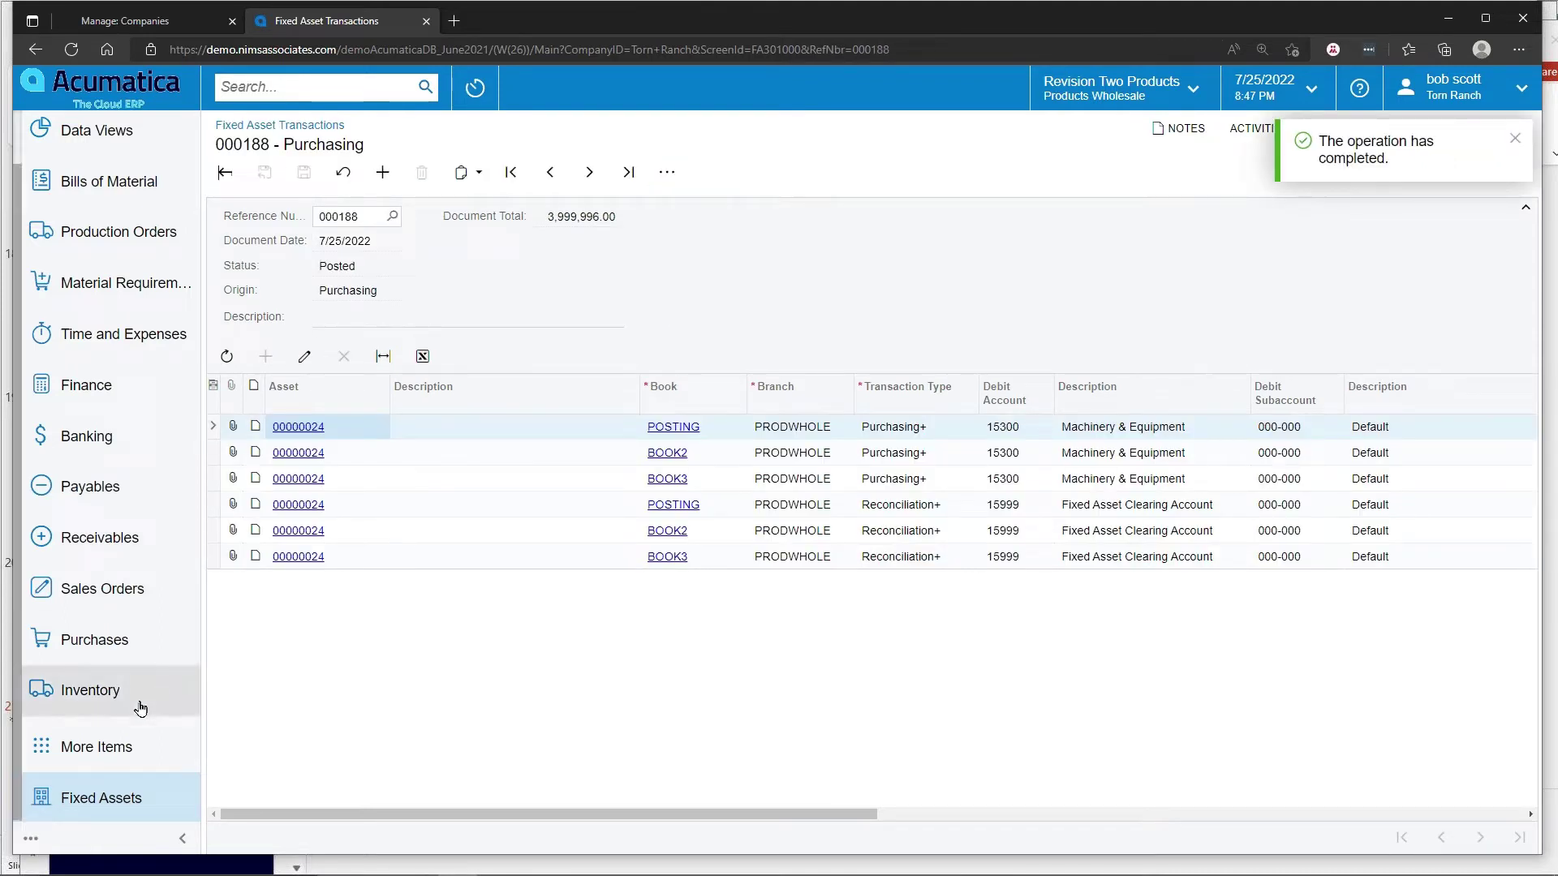
{"action": "left_click", "coordinate": [109, 800]}
{"action": "left_click", "coordinate": [316, 379]}
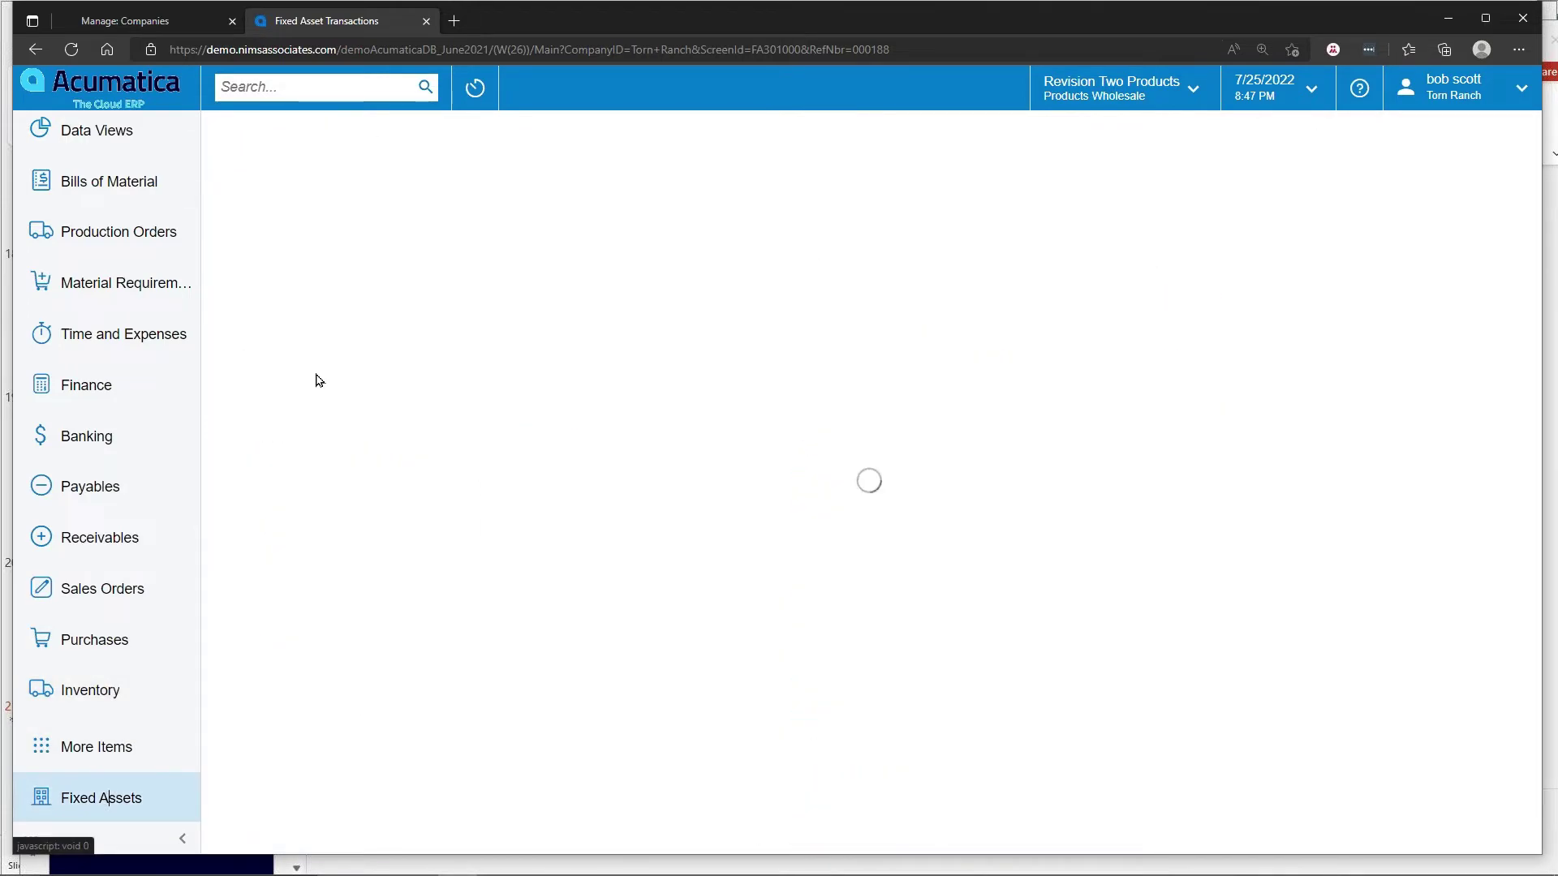
{"action": "left_click", "coordinate": [317, 740]}
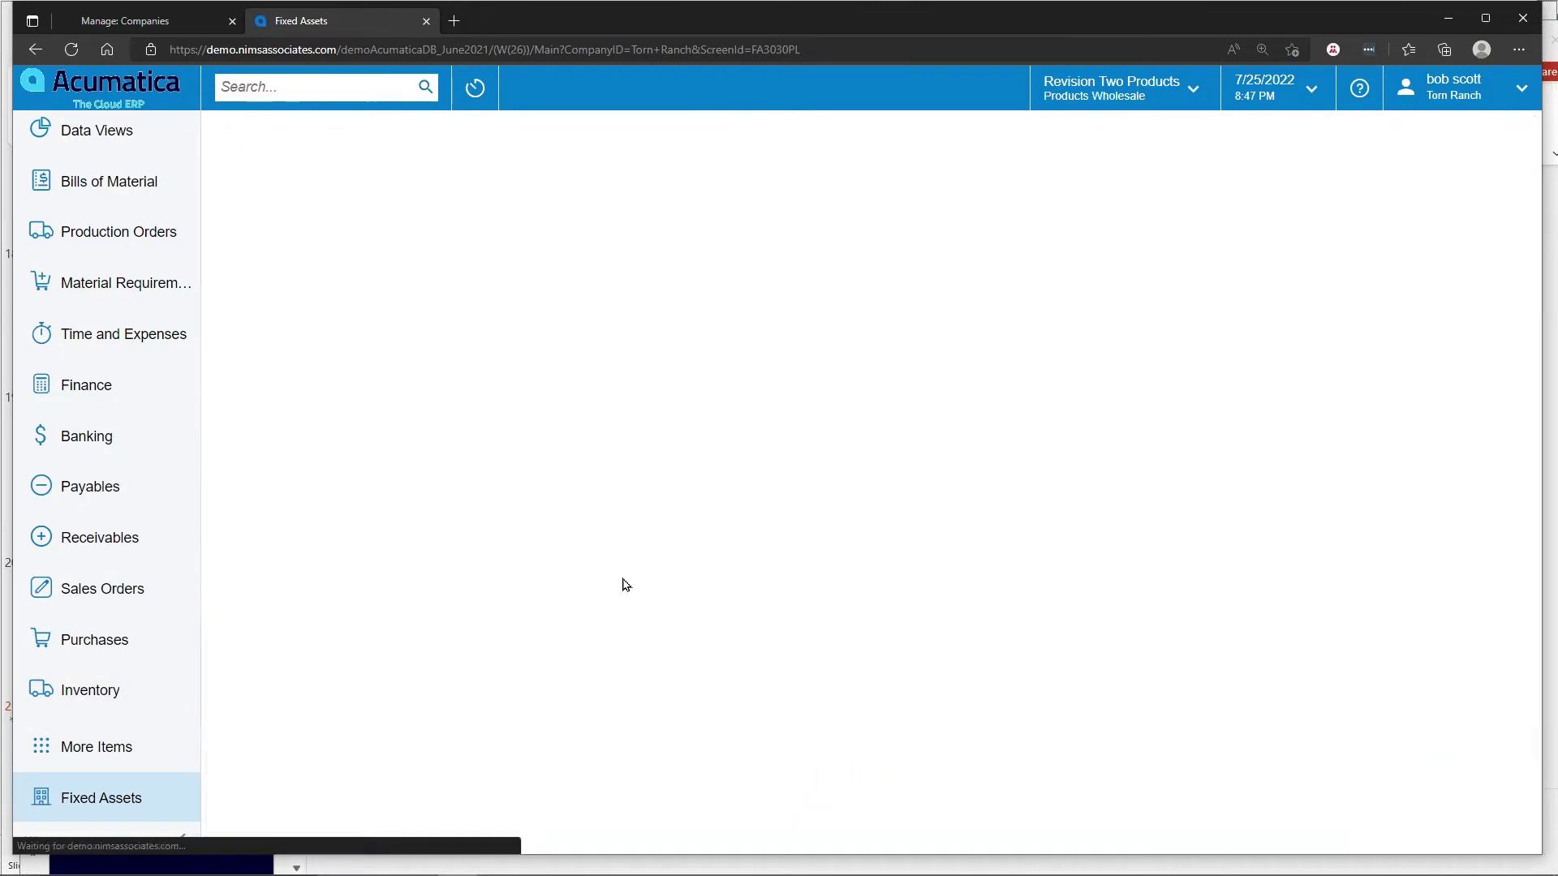
Enter 'large machine' as the asset's description.
{"action": "left_click", "coordinate": [447, 241]}
{"action": "type", "text": "large machine"}
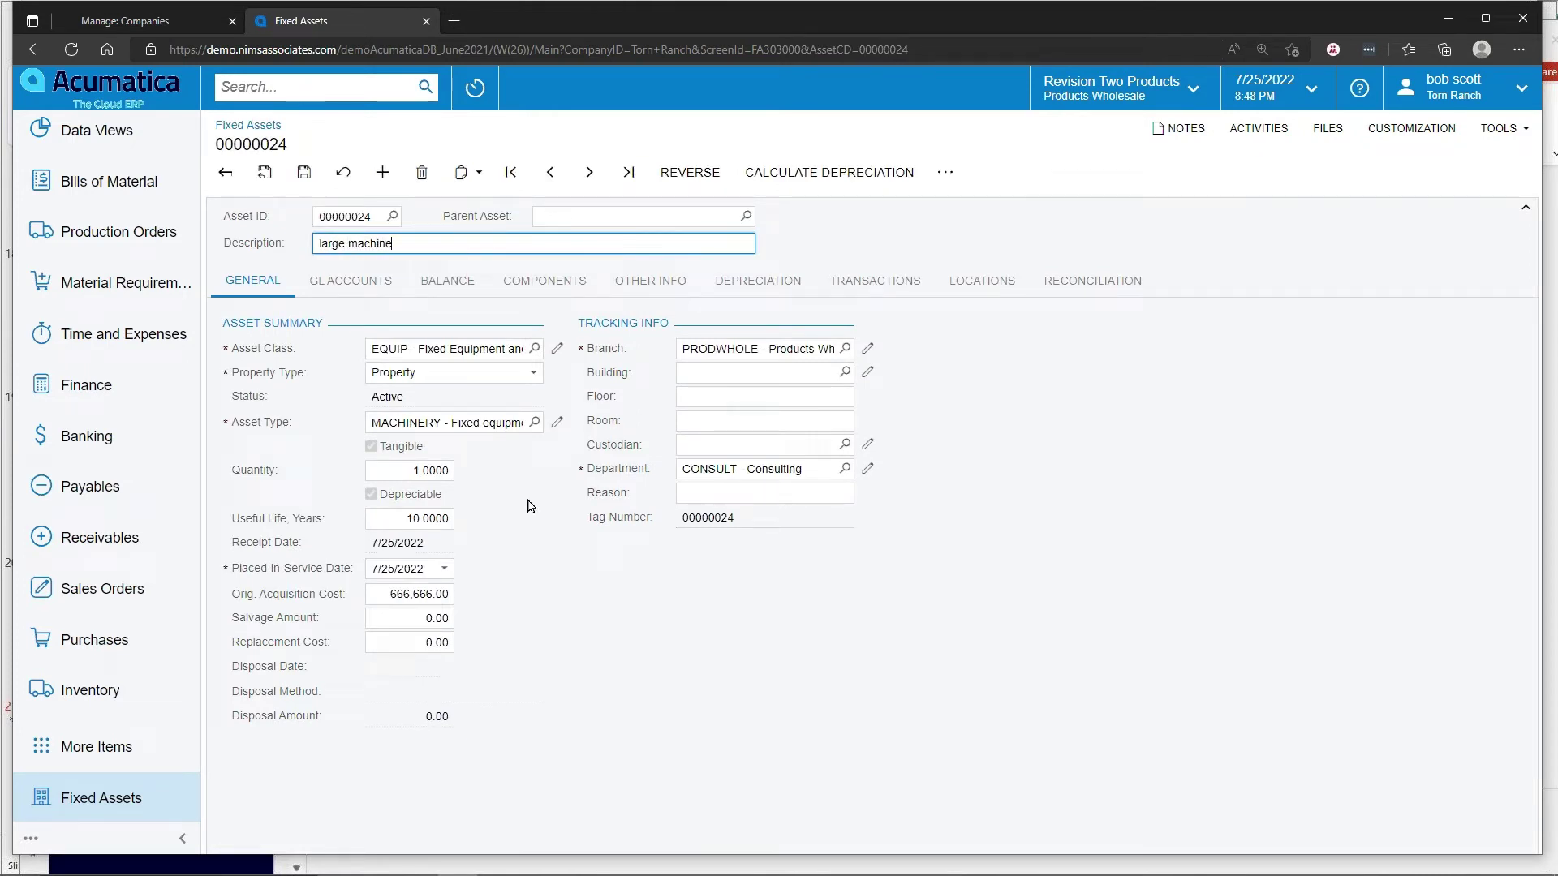
{"action": "left_click", "coordinate": [699, 374]}
{"action": "left_click", "coordinate": [699, 398]}
{"action": "left_click", "coordinate": [698, 442]}
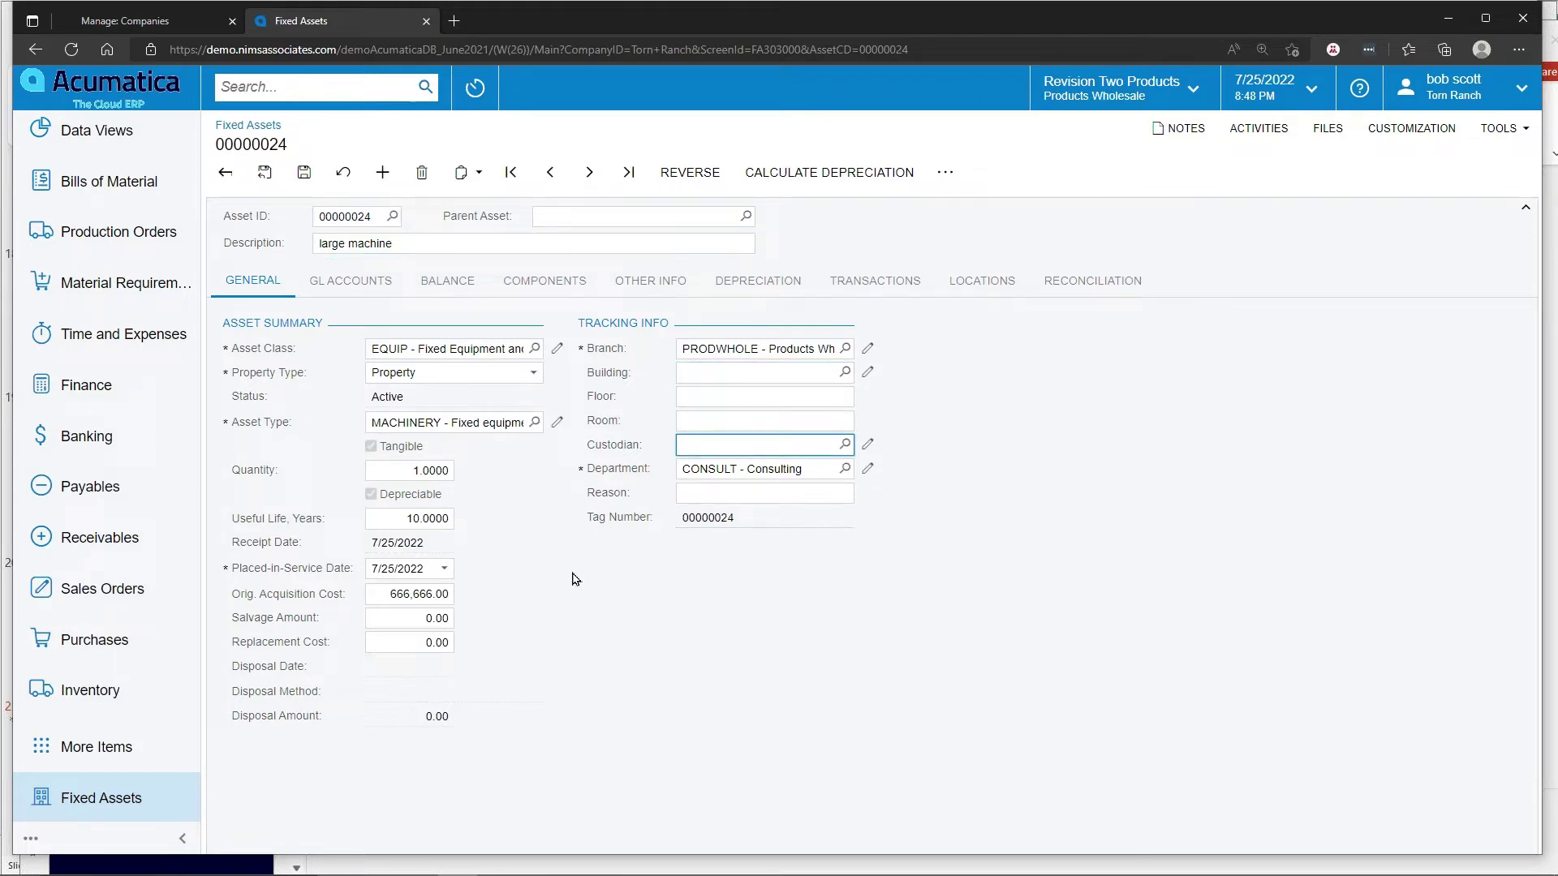
Check the 666,666.00 balances in BOOK2, BOOK3 and POSTING, save, and view the depreciation schedule.
{"action": "left_click", "coordinate": [377, 593]}
{"action": "left_click", "coordinate": [447, 279]}
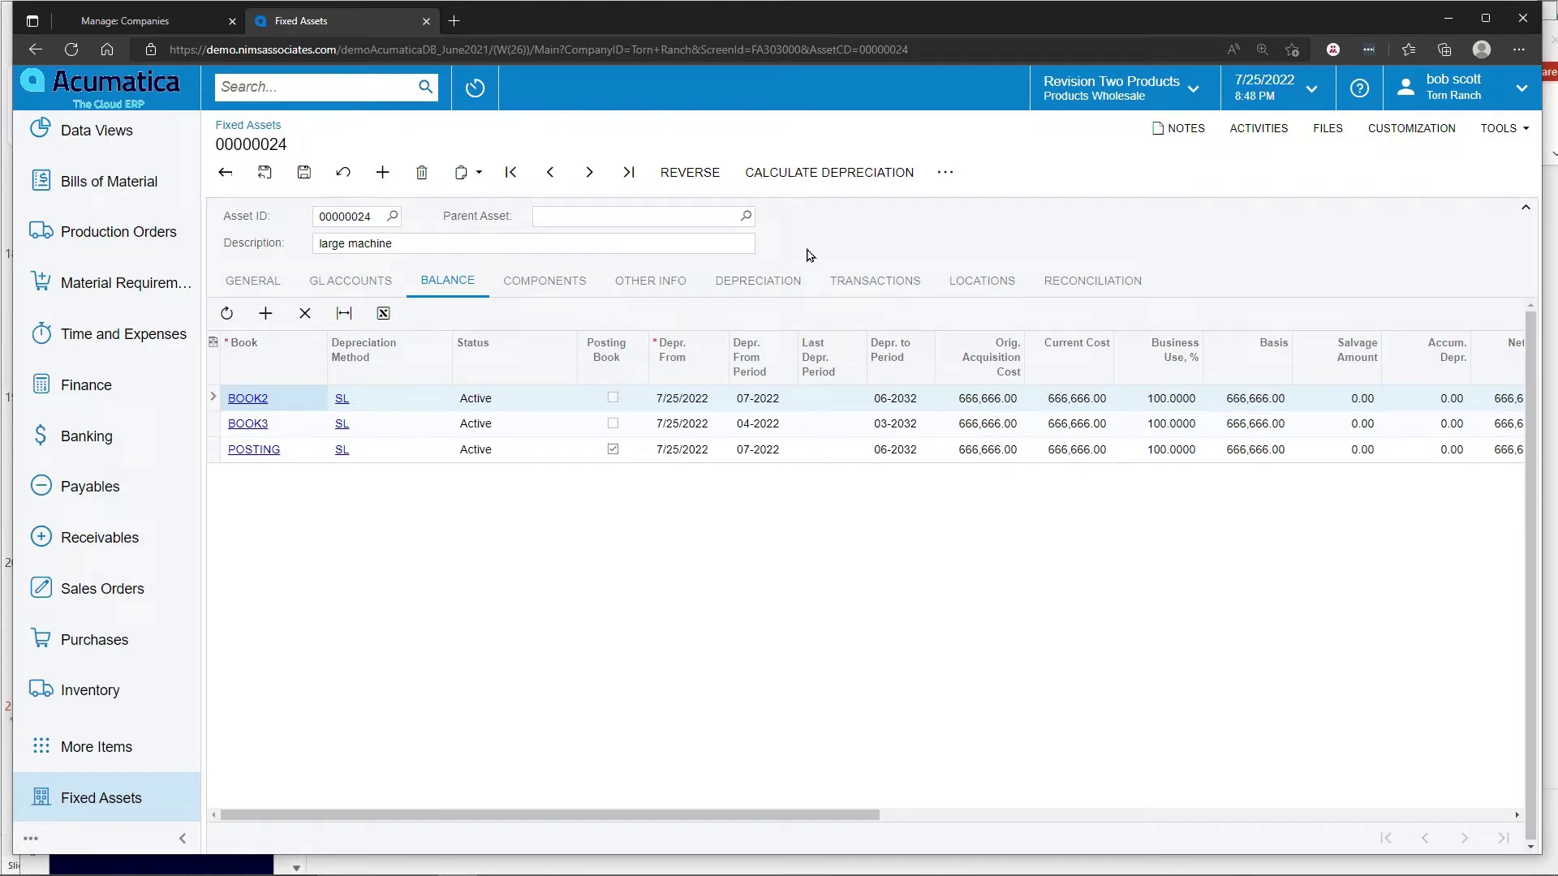
{"action": "left_click", "coordinate": [842, 172]}
{"action": "left_click", "coordinate": [783, 282]}
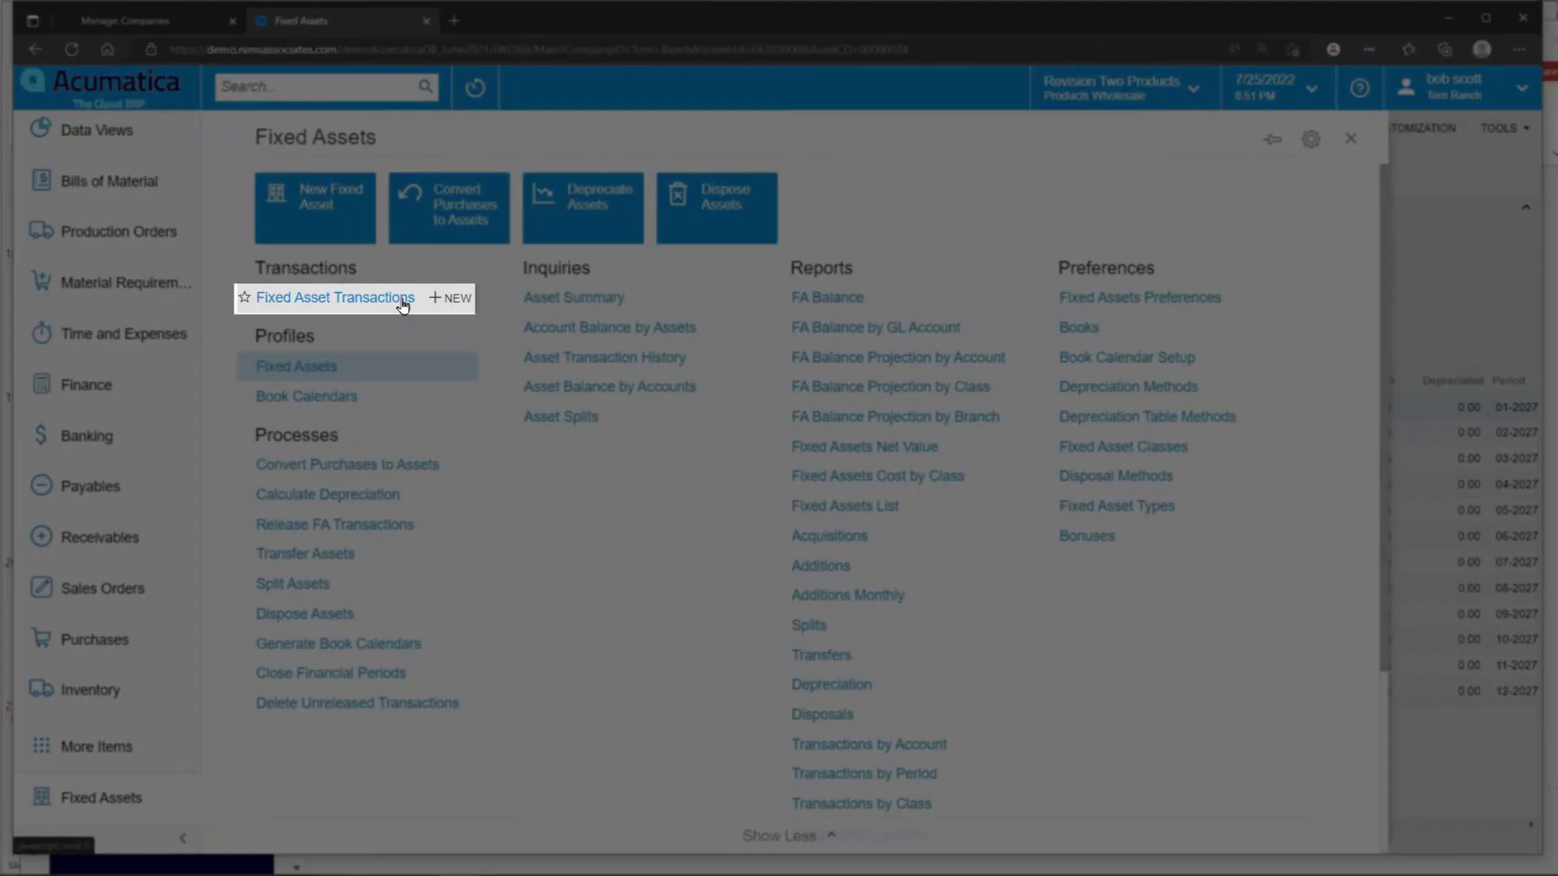
Start a new fixed asset adjustment described as 'add value to an asset'.
{"action": "left_click", "coordinate": [299, 300]}
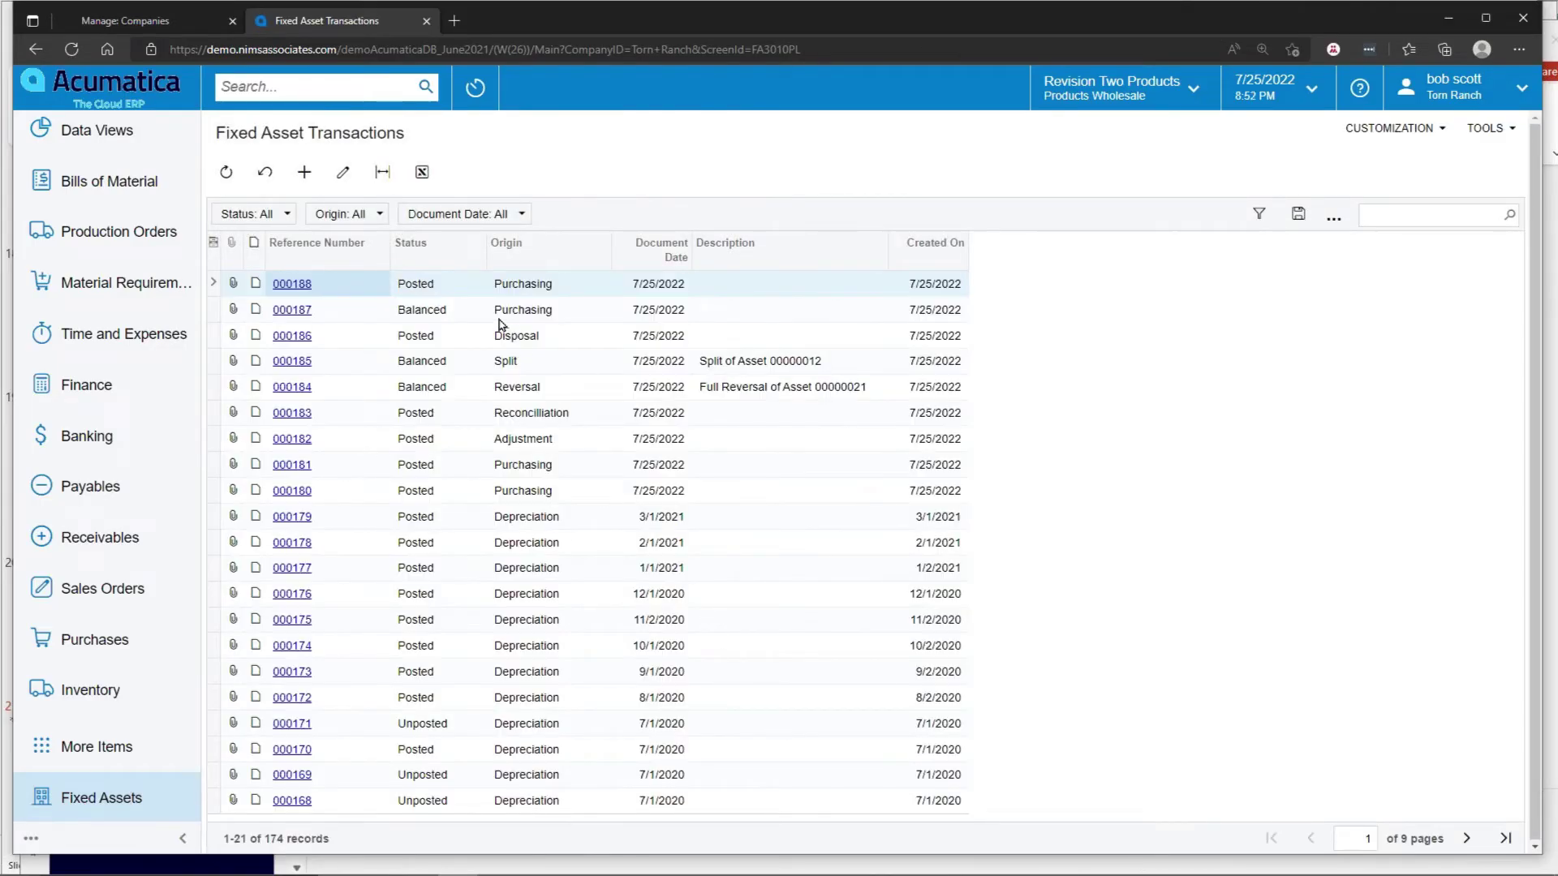
{"action": "left_click", "coordinate": [304, 172]}
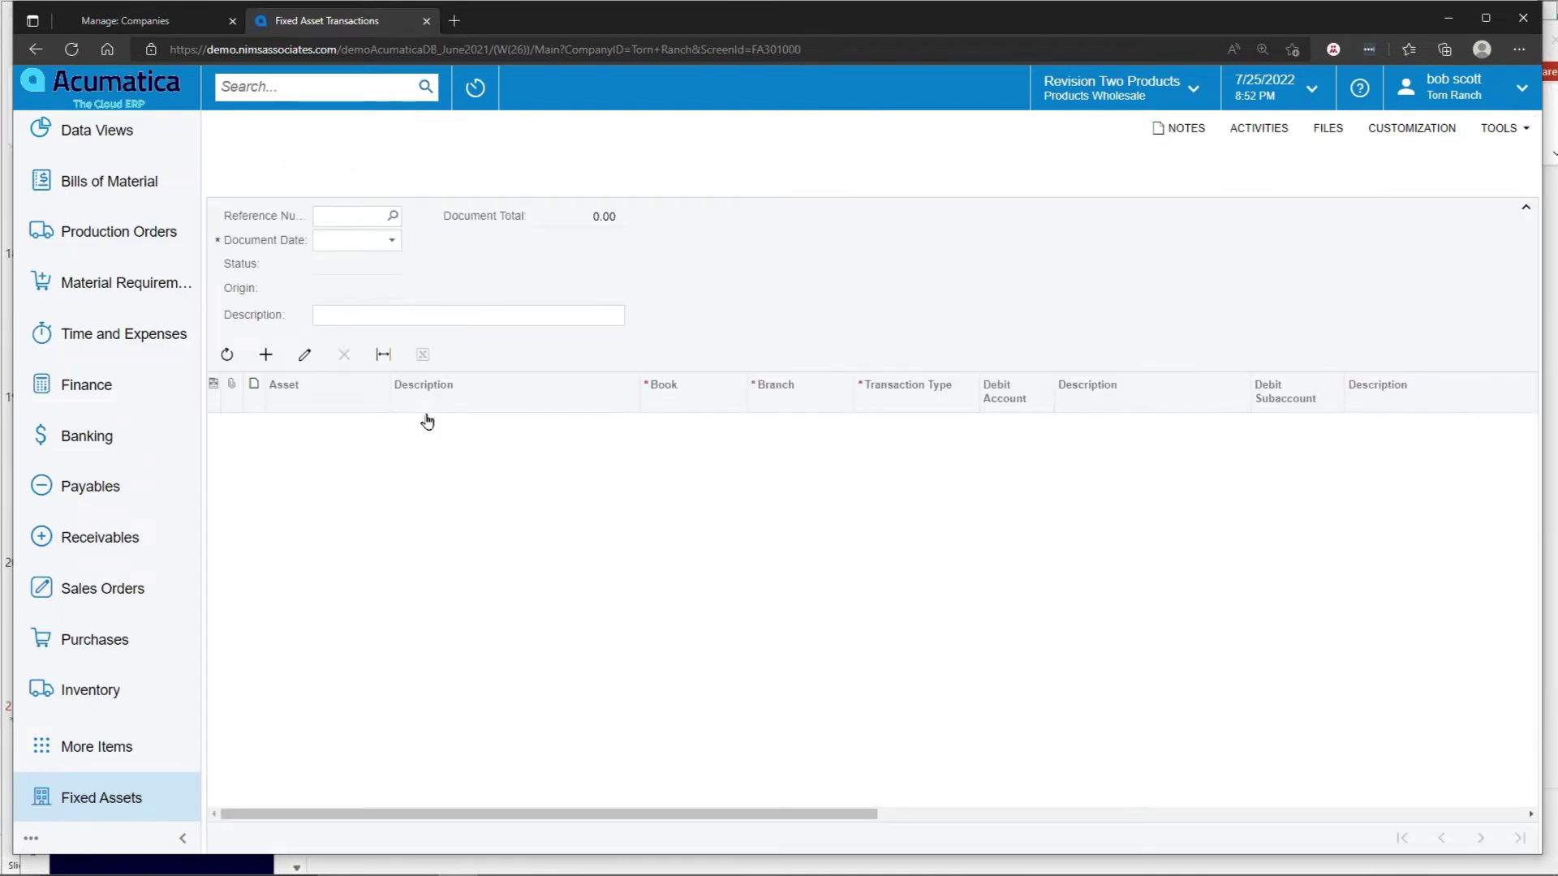
{"action": "left_click", "coordinate": [372, 316]}
{"action": "type", "text": "add val"}
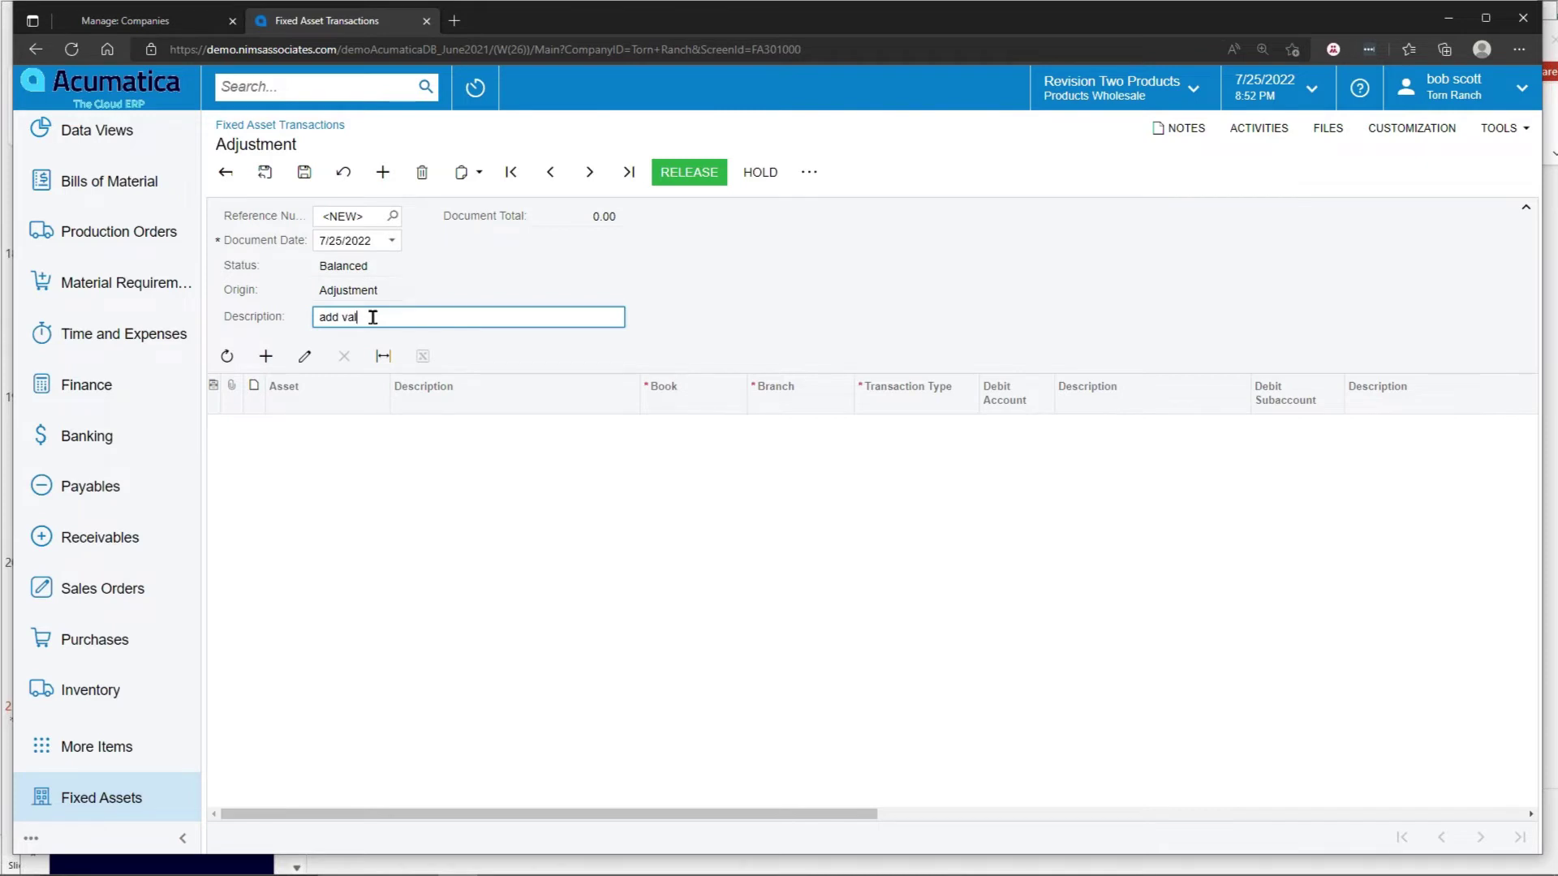
{"action": "type", "text": "ue to an asset"}
Add a line for asset 00000010 in the POSTING book with transaction type Purchasing+.
{"action": "left_click", "coordinate": [266, 356]}
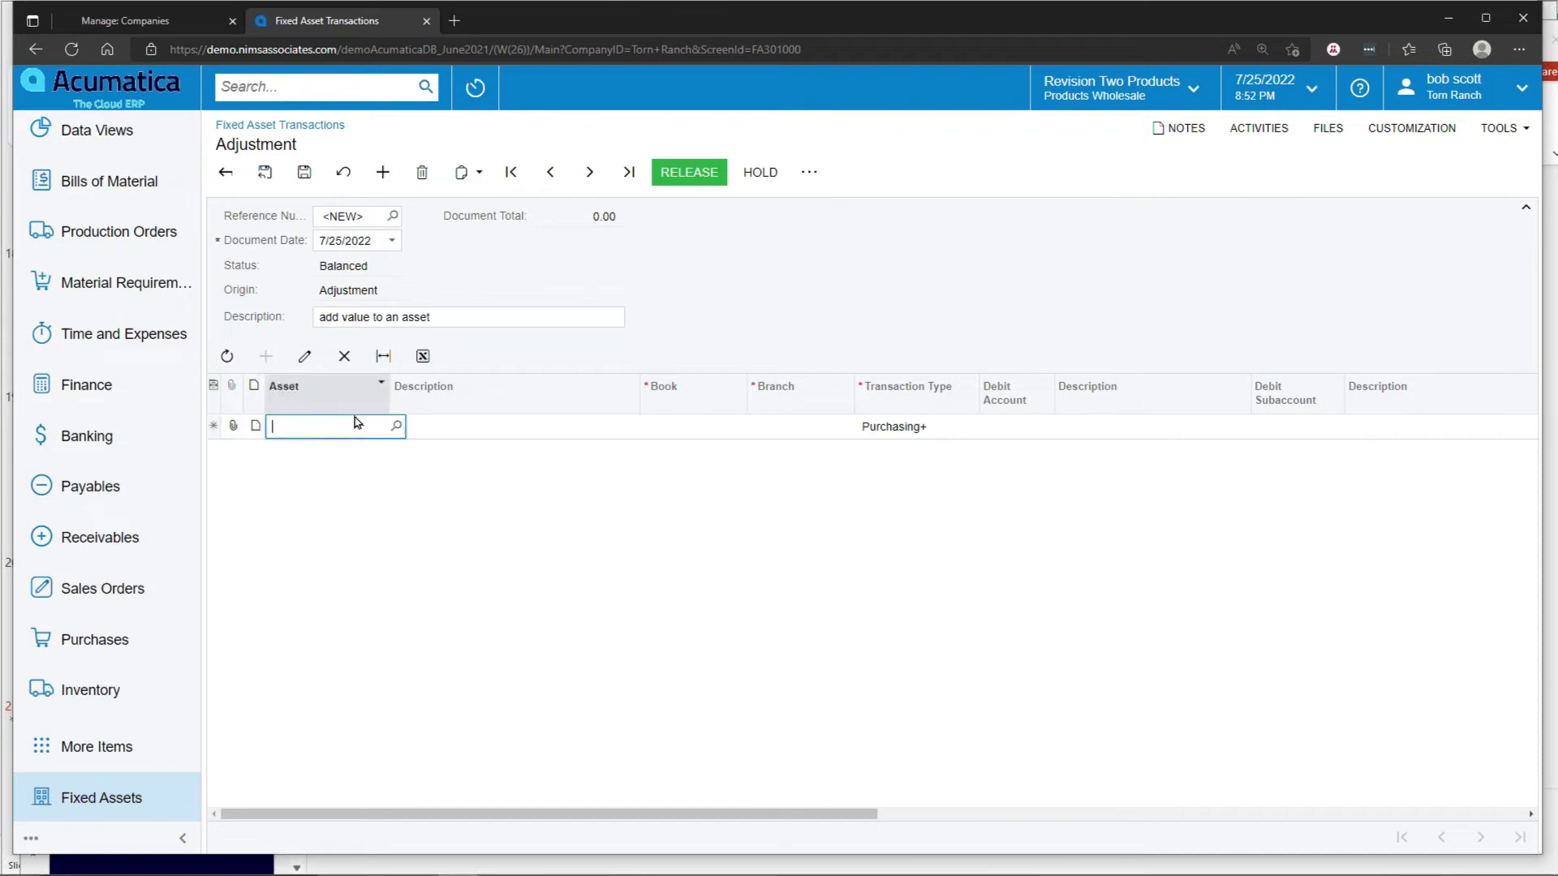
{"action": "left_click", "coordinate": [396, 426]}
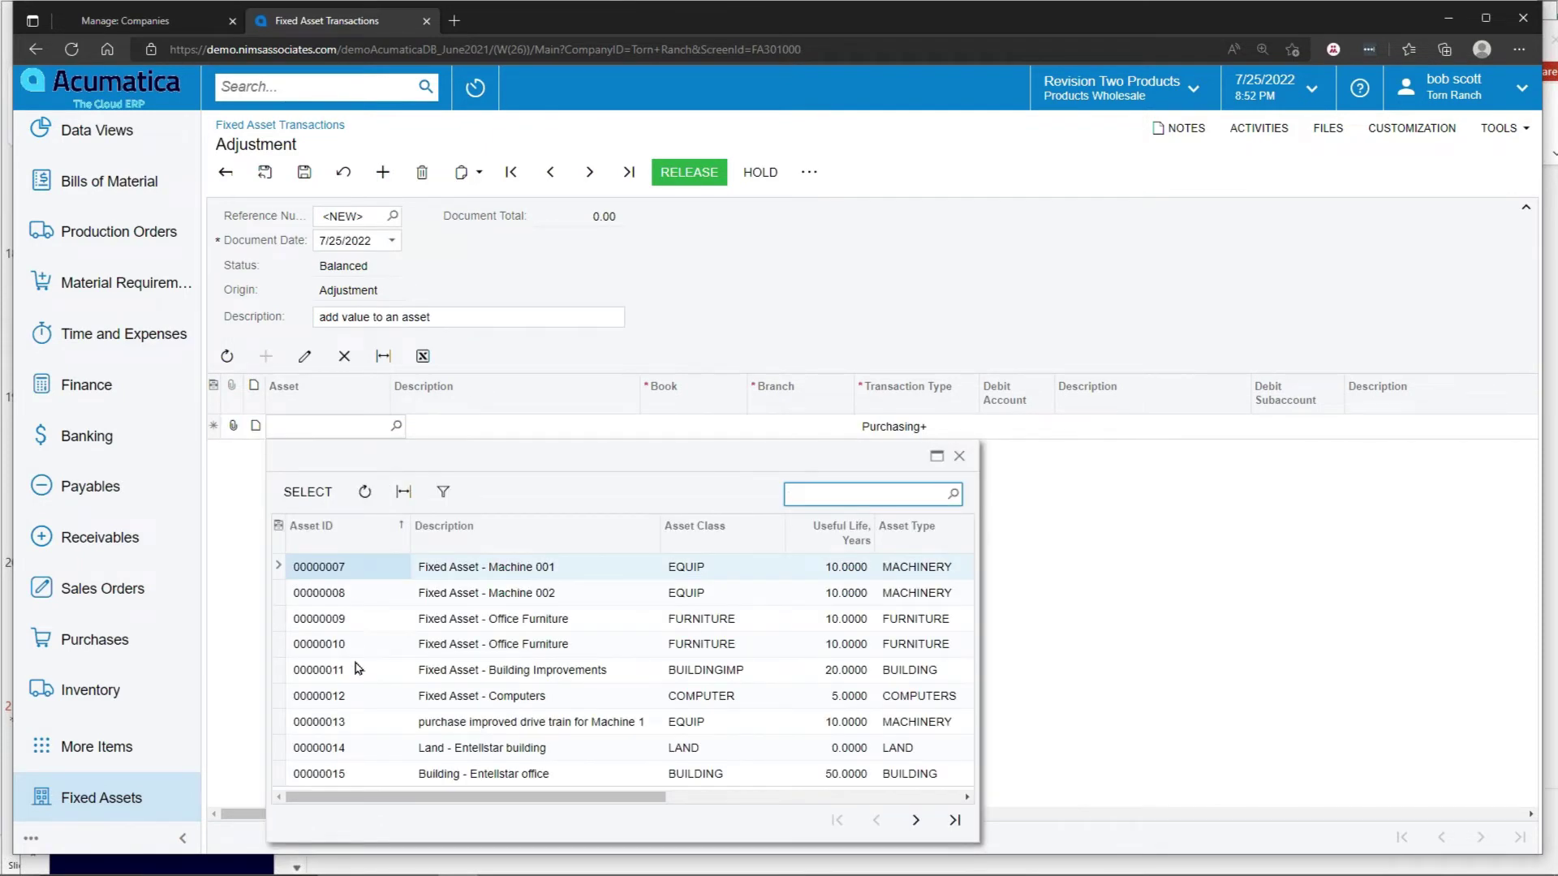
{"action": "double_click", "coordinate": [353, 646]}
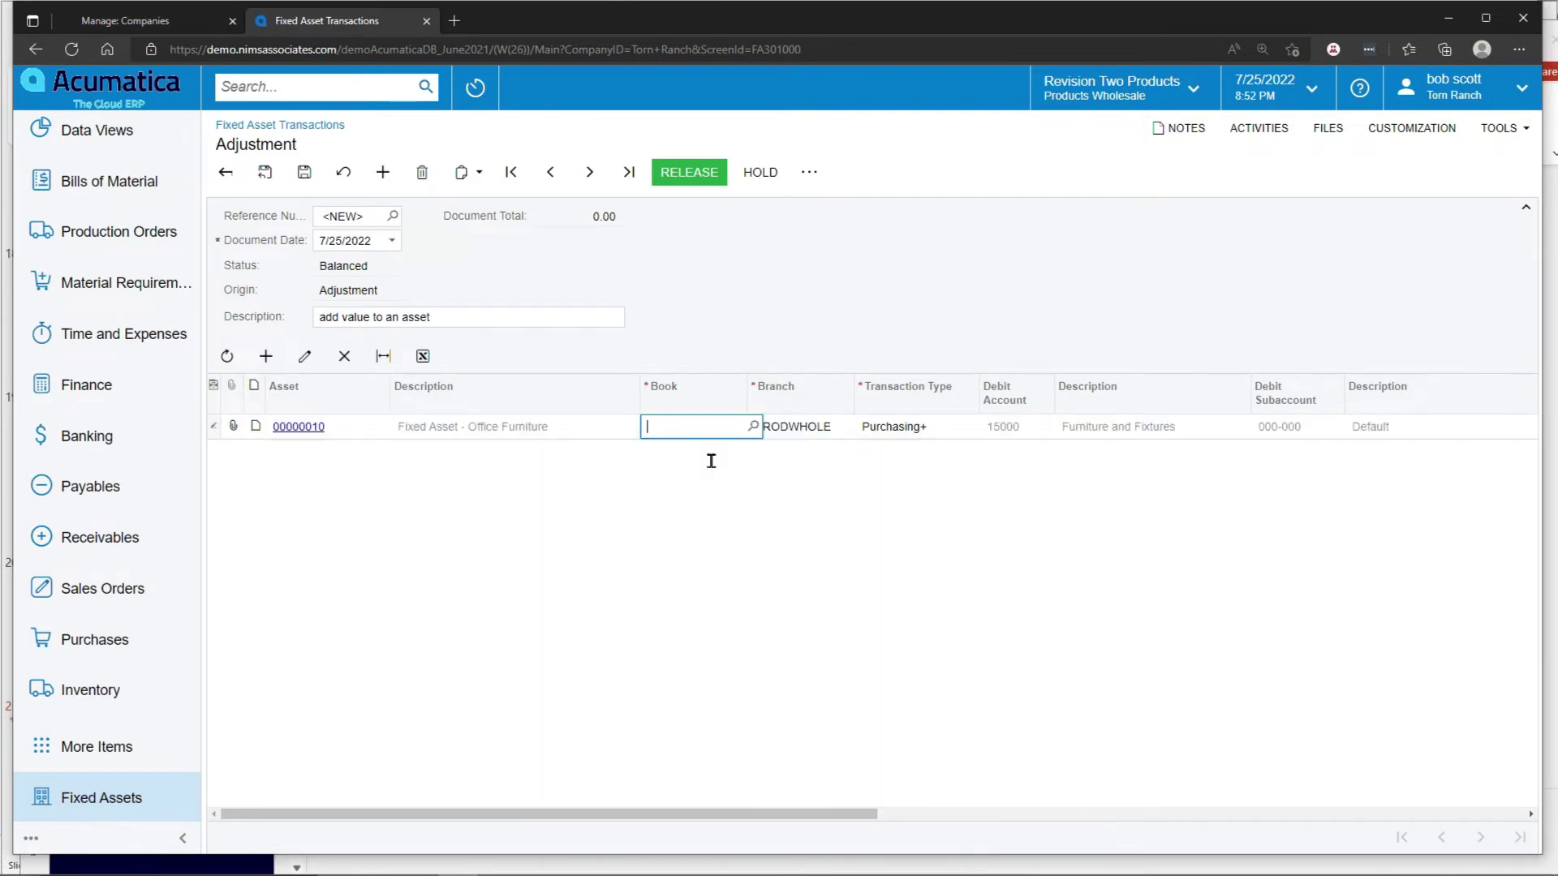
{"action": "left_click", "coordinate": [753, 426]}
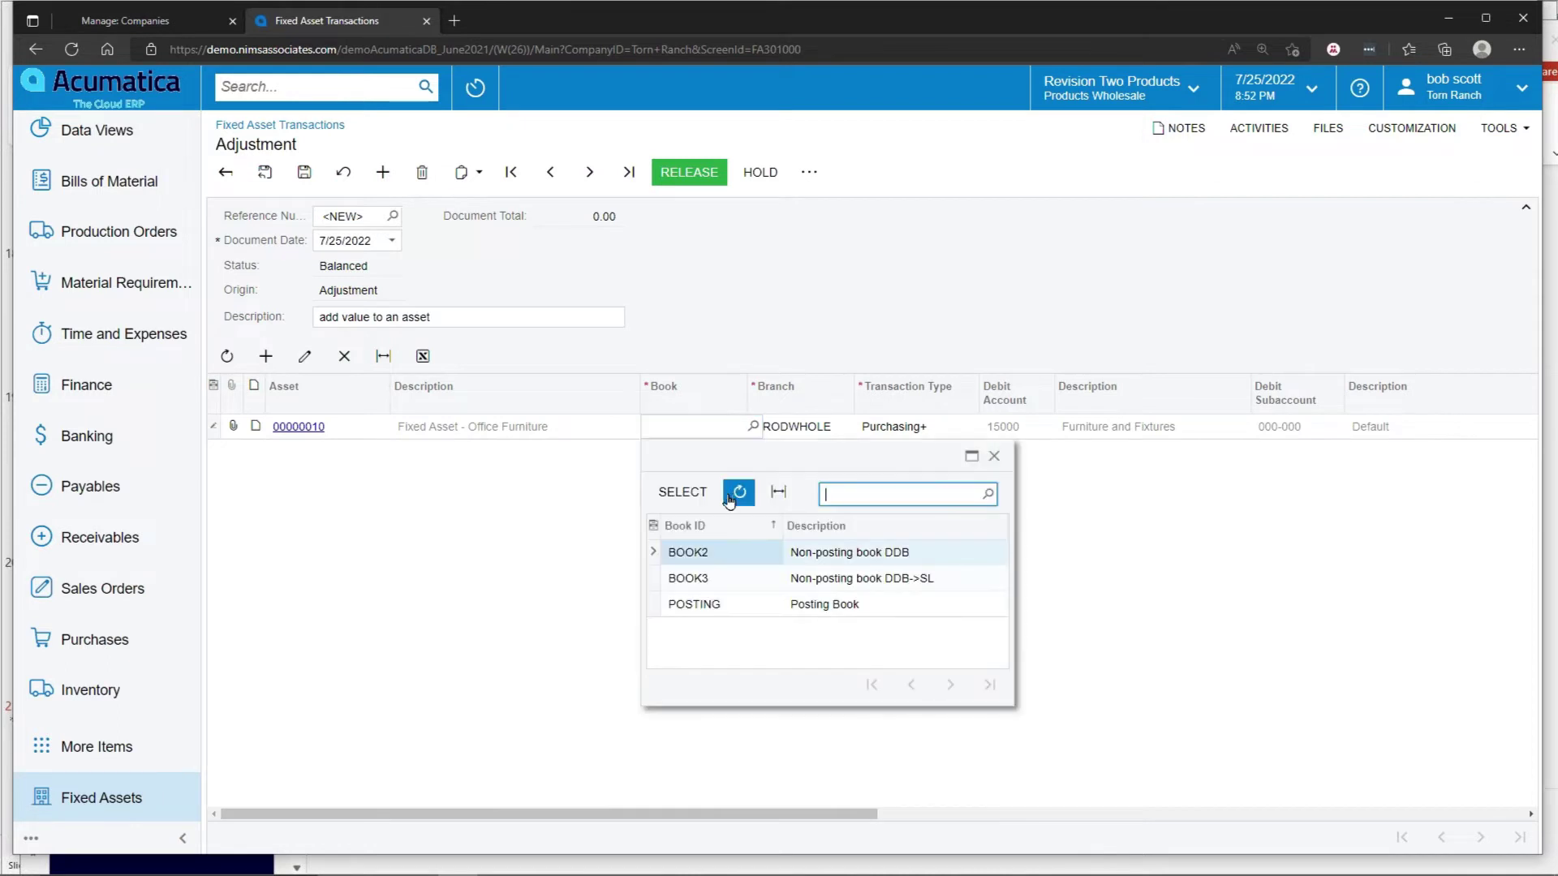
{"action": "double_click", "coordinate": [700, 607]}
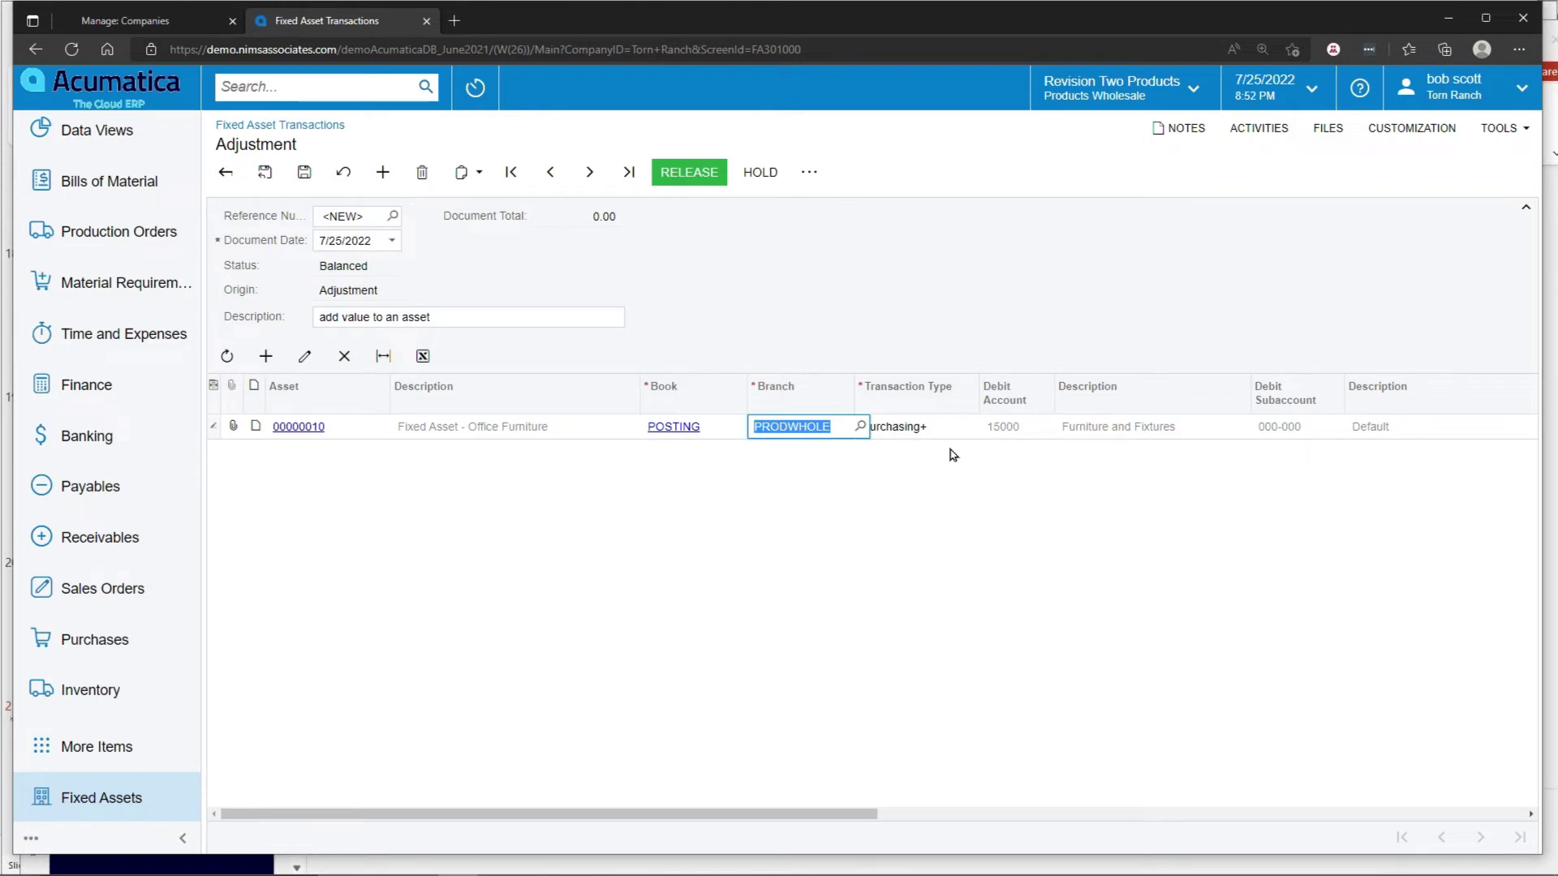
{"action": "left_click", "coordinate": [939, 423]}
{"action": "left_click", "coordinate": [985, 428]}
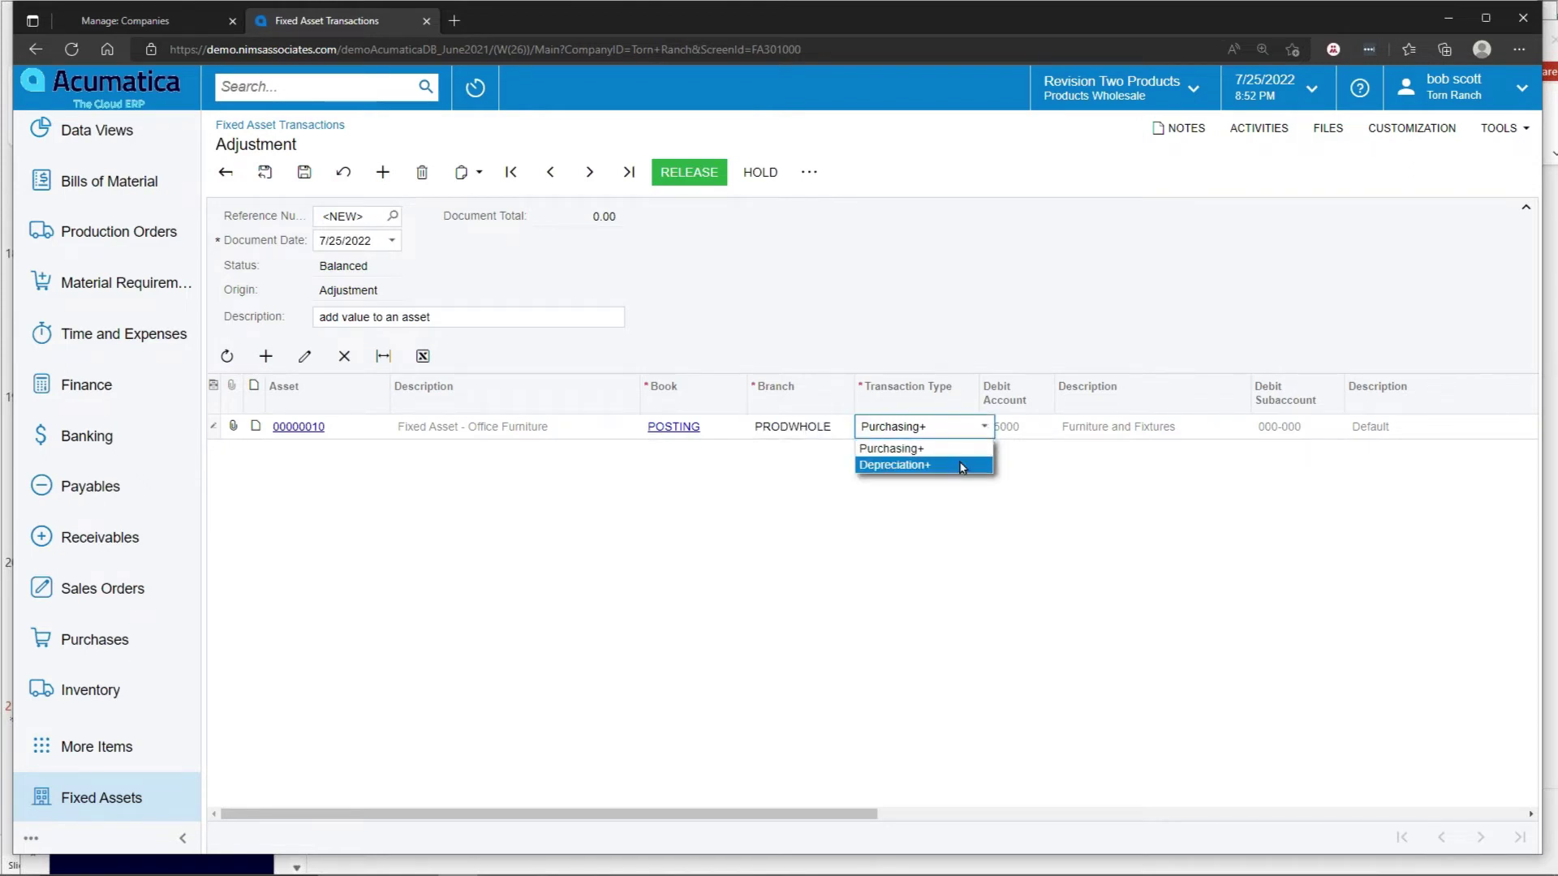
{"action": "left_click", "coordinate": [961, 450]}
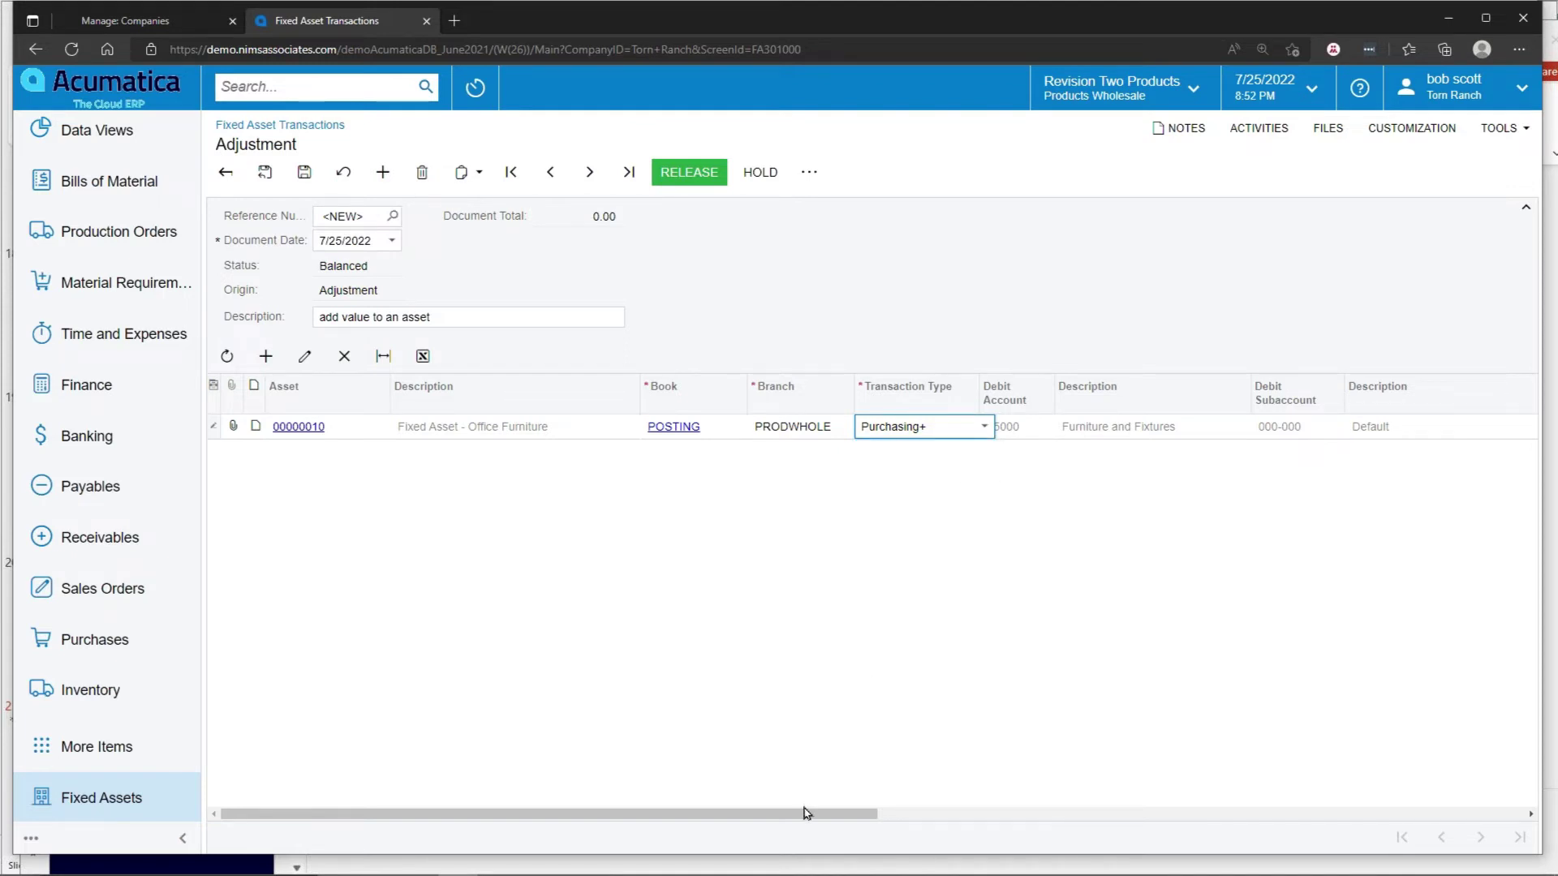
Set the line amount to 12,000.00 and release the adjustment.
{"action": "left_click_drag", "start_coordinate": [805, 813], "coordinate": [1394, 834]}
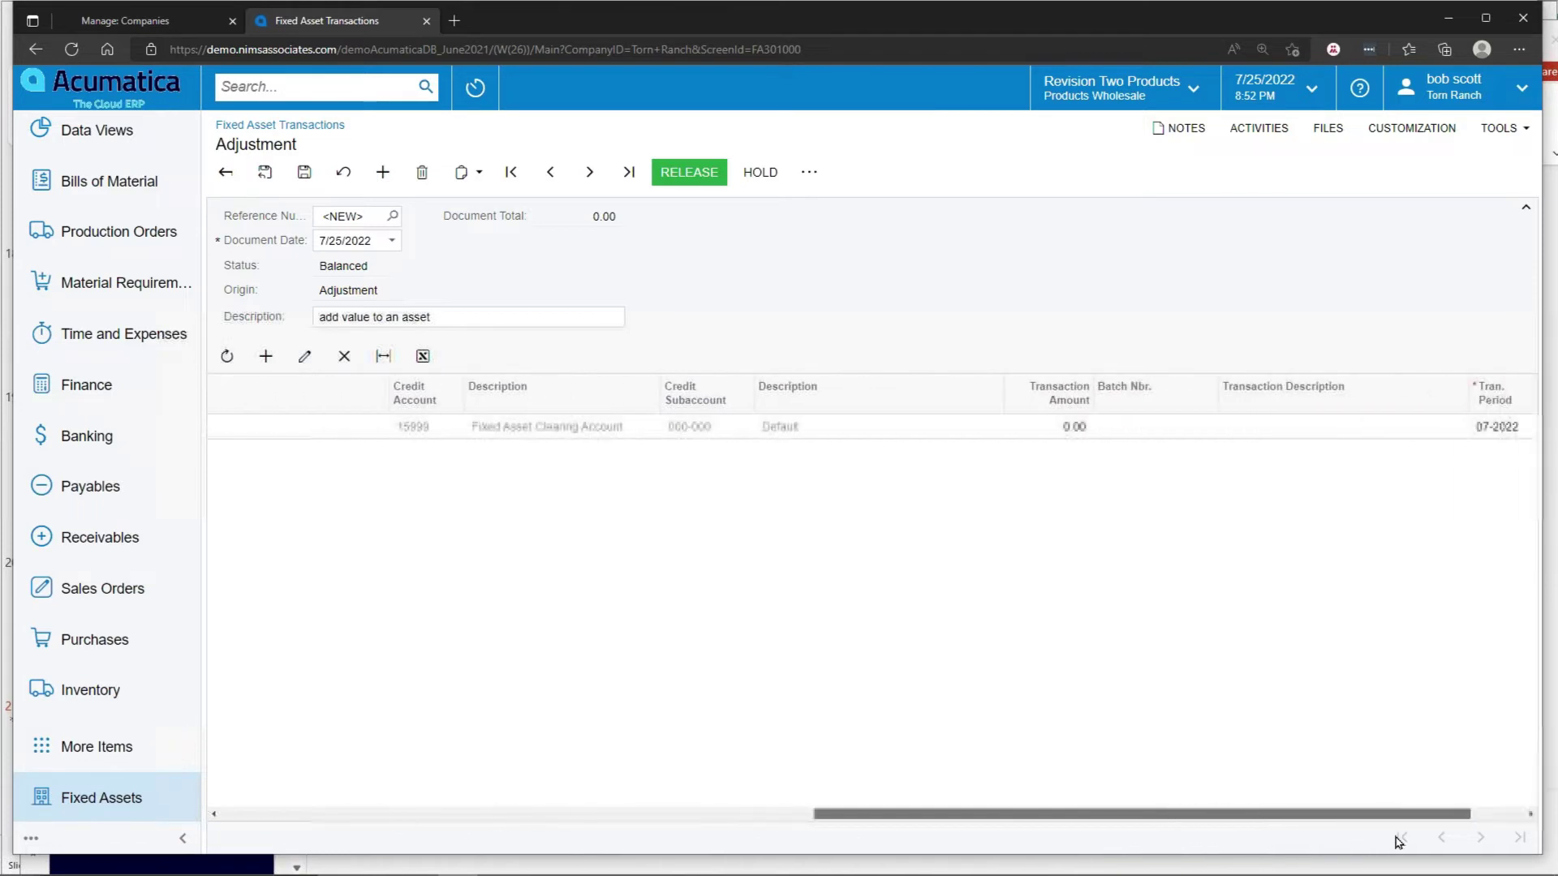
{"action": "left_click", "coordinate": [1068, 428]}
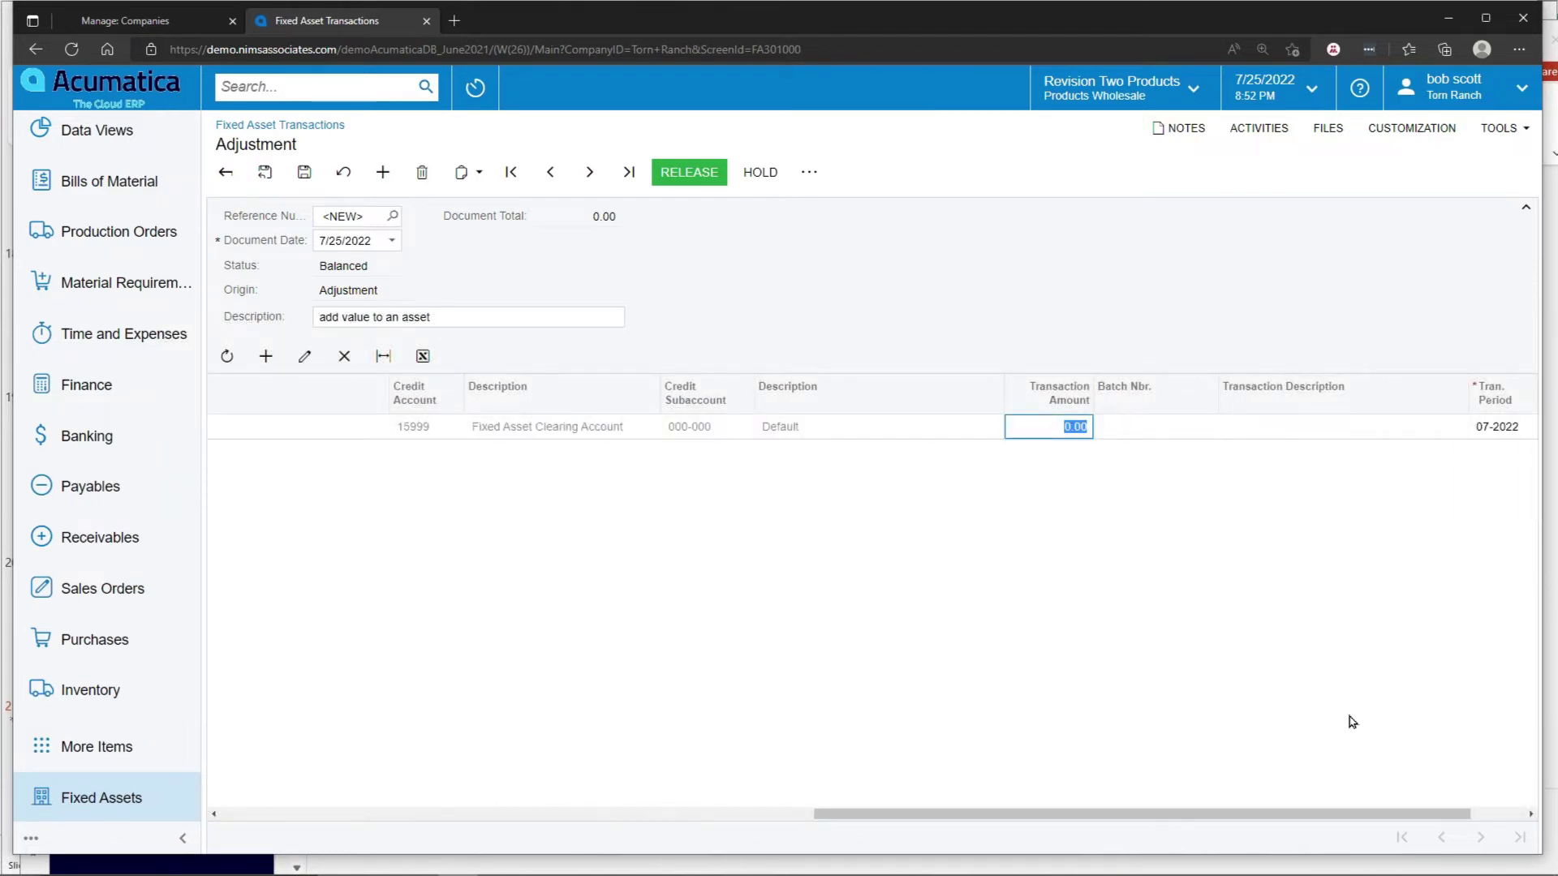
{"action": "type", "text": "12,000"}
{"action": "key", "text": "Tab"}
{"action": "left_click", "coordinate": [703, 183]}
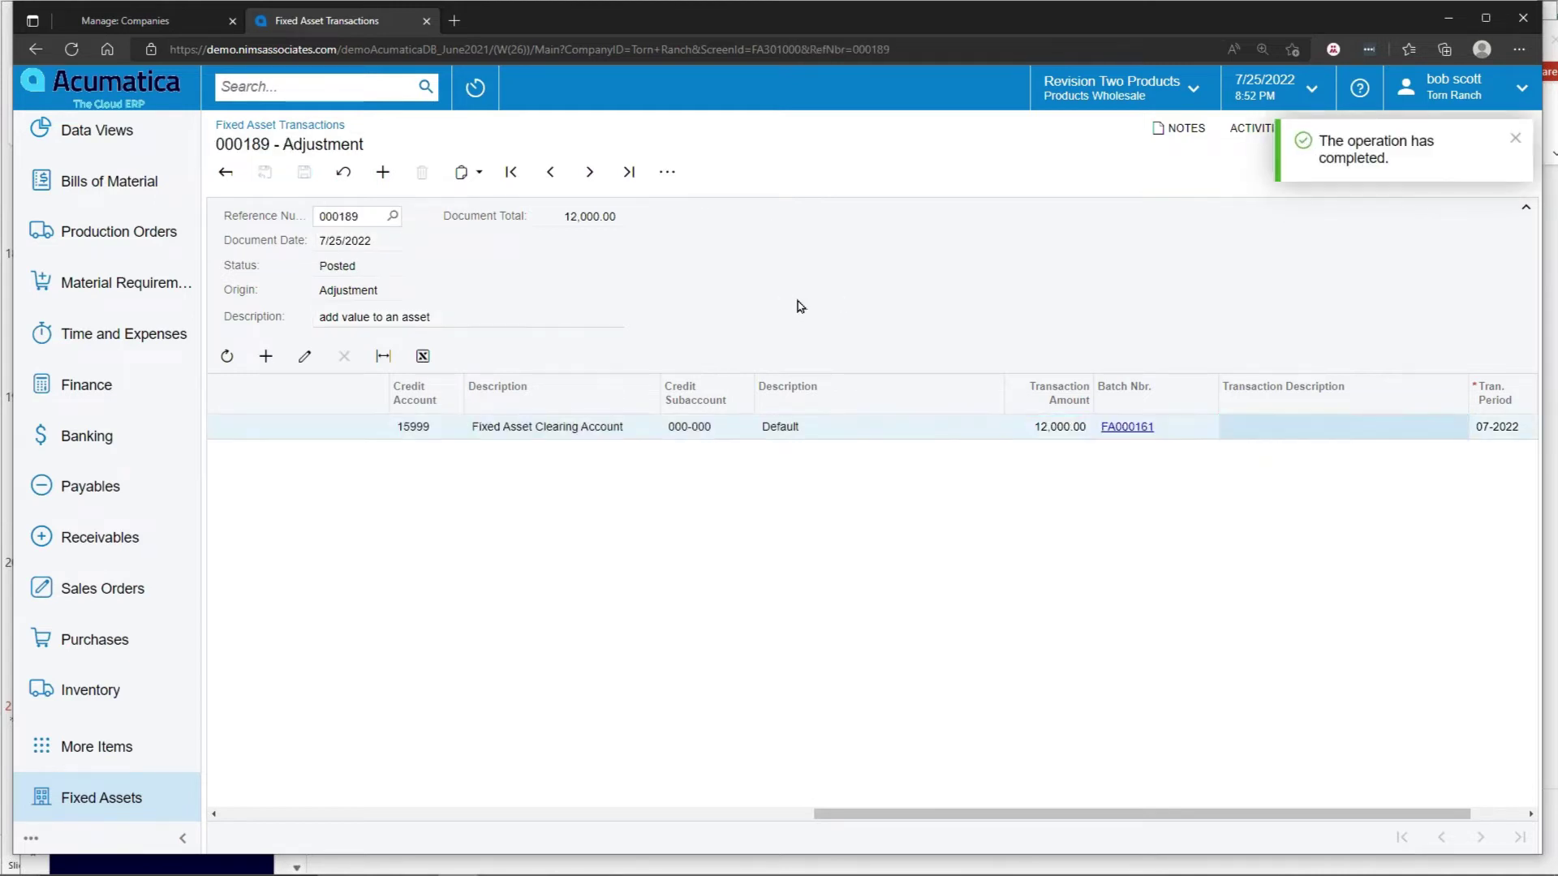
Inspect GL batch FA000161 generated by adjustment 000189, then return to the Fixed Assets workspace.
{"action": "left_click", "coordinate": [1134, 430]}
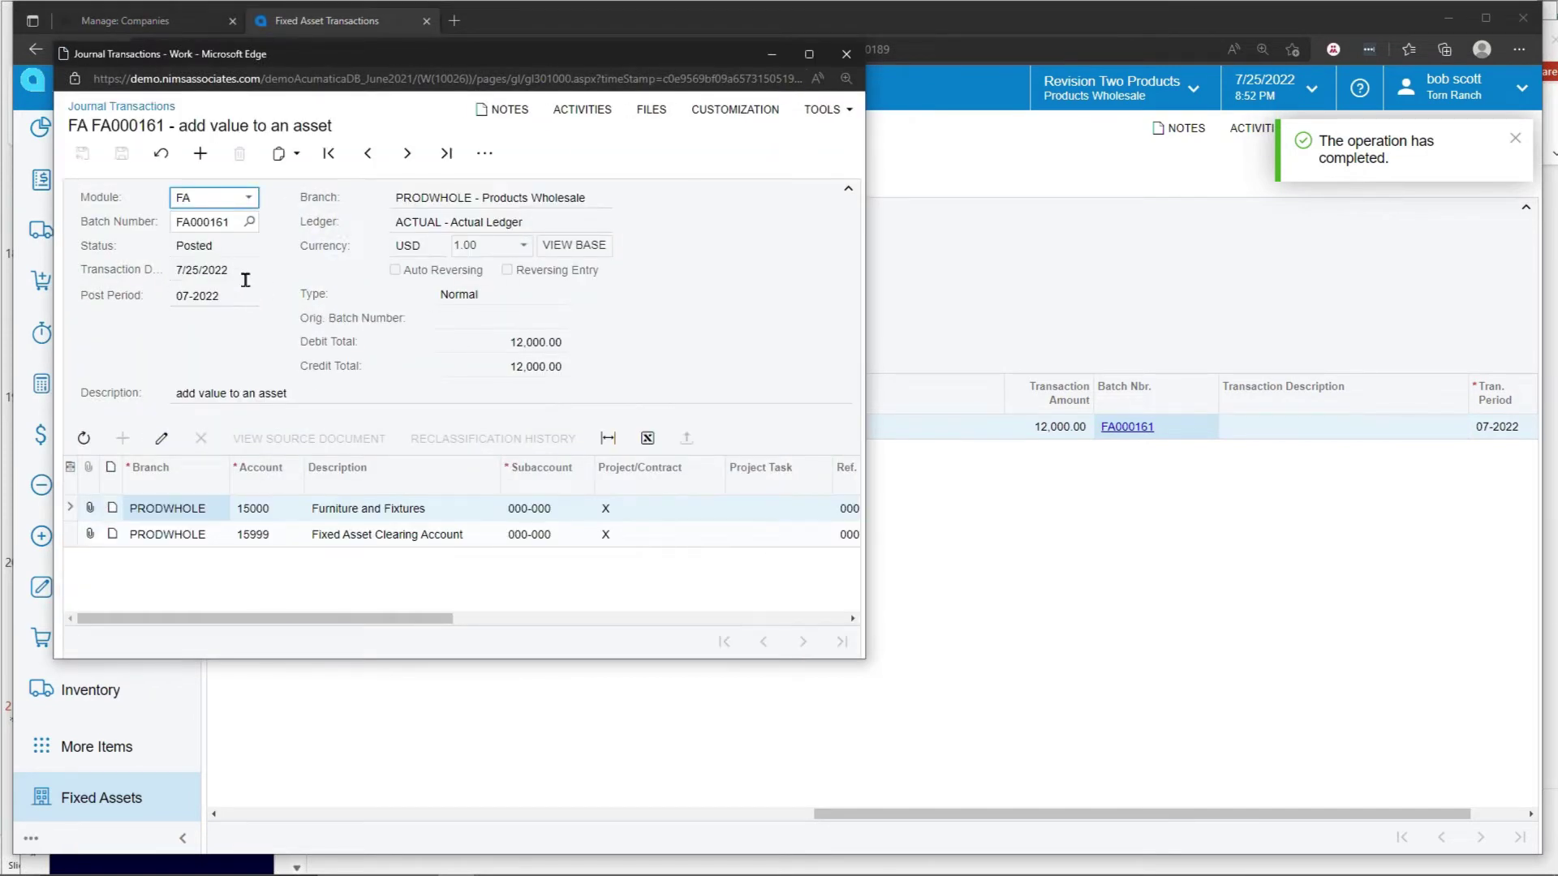
{"action": "left_click", "coordinate": [847, 55]}
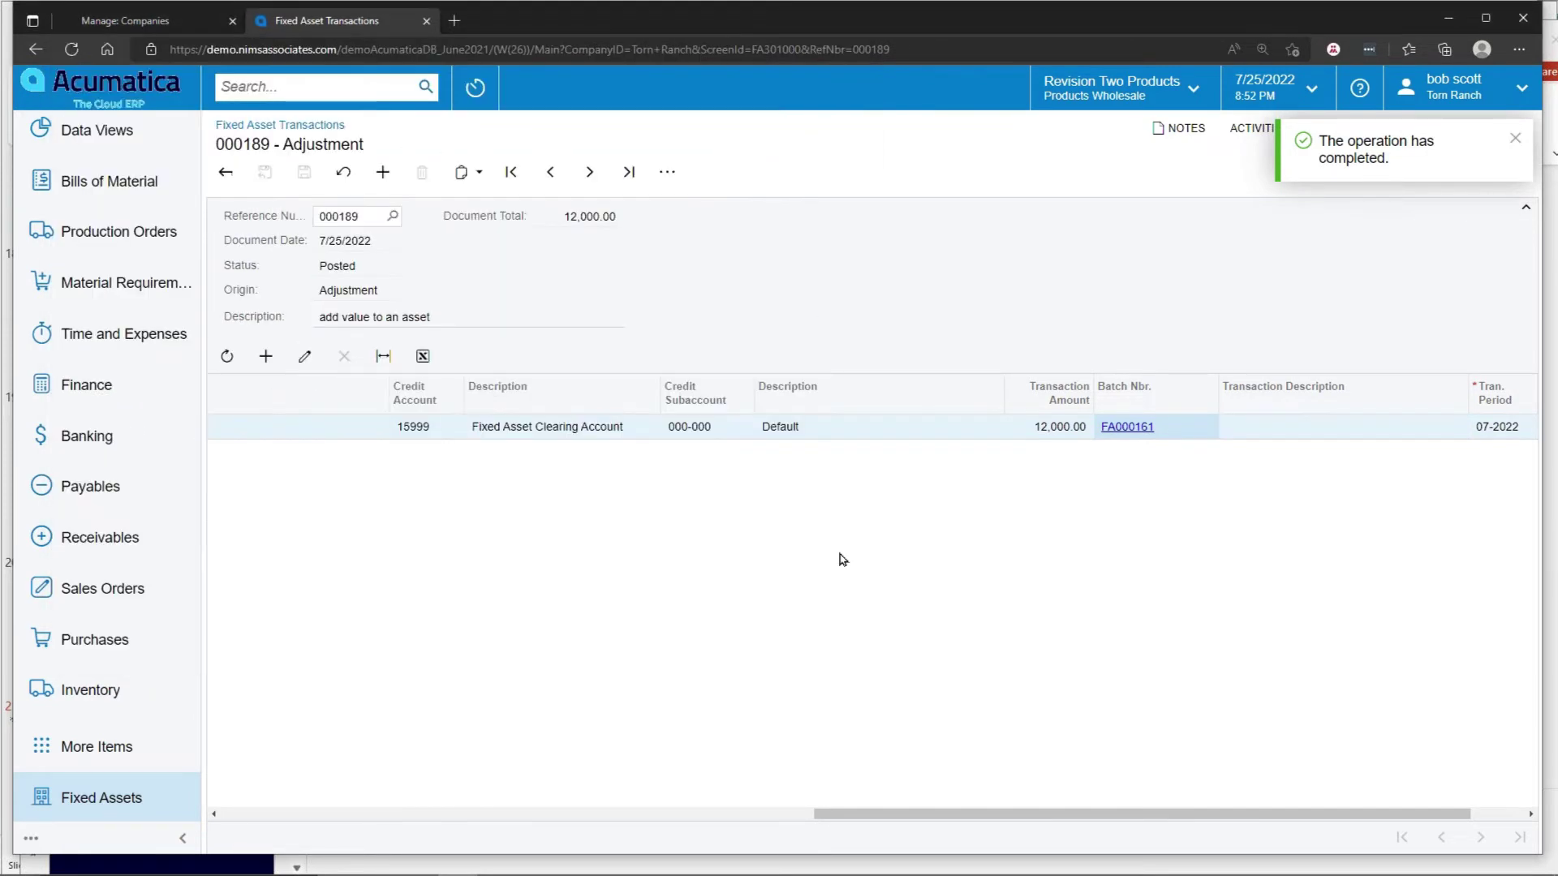
{"action": "left_click", "coordinate": [155, 791]}
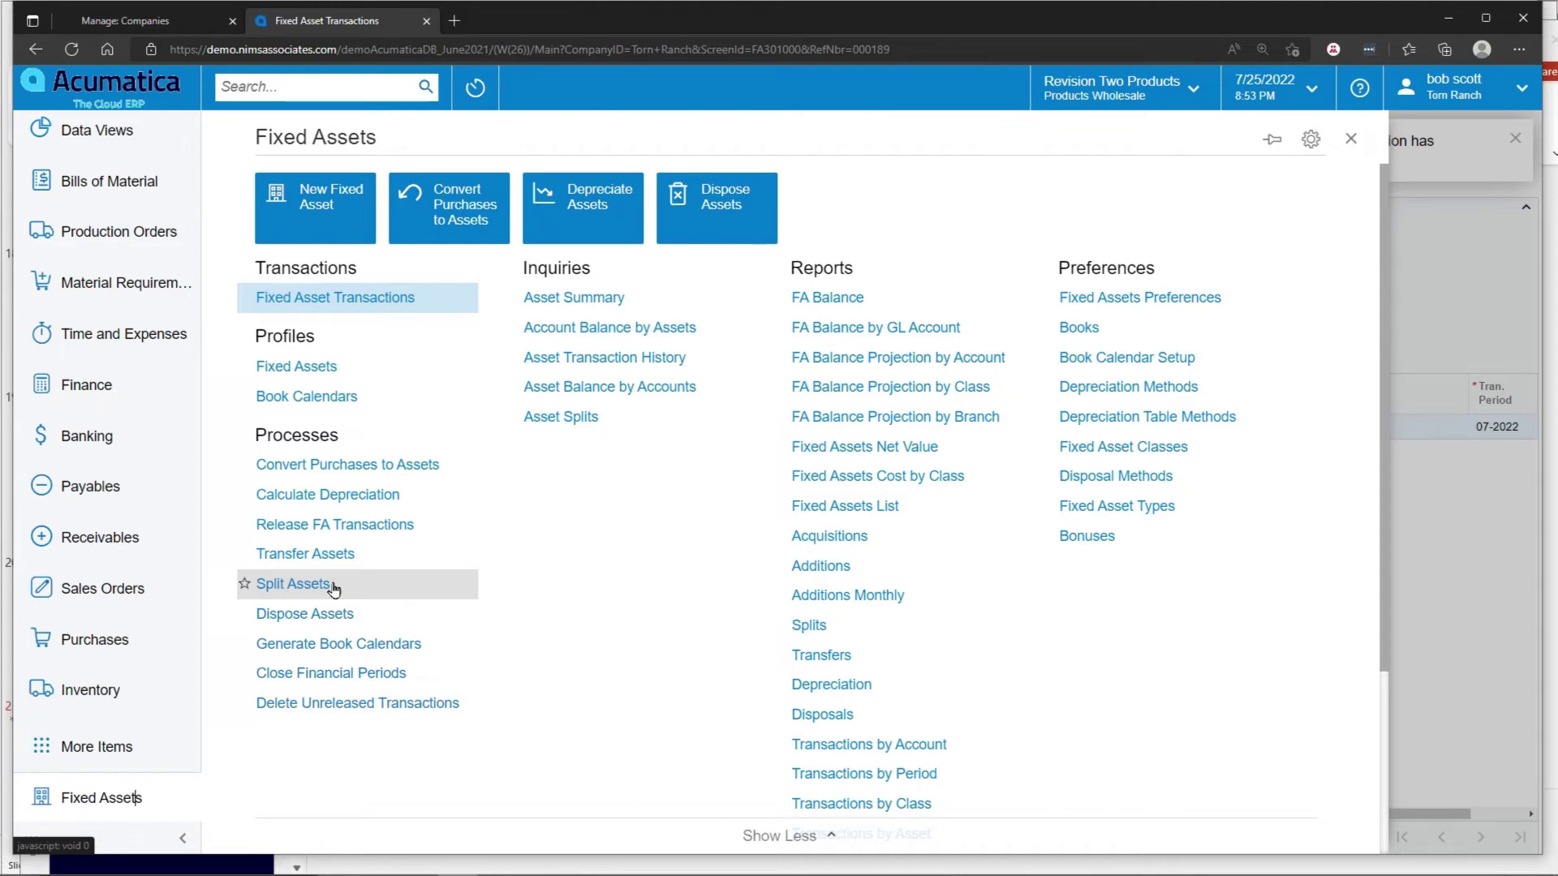
Launch the Split Assets process from the Fixed Assets workspace.
{"action": "left_click", "coordinate": [292, 584]}
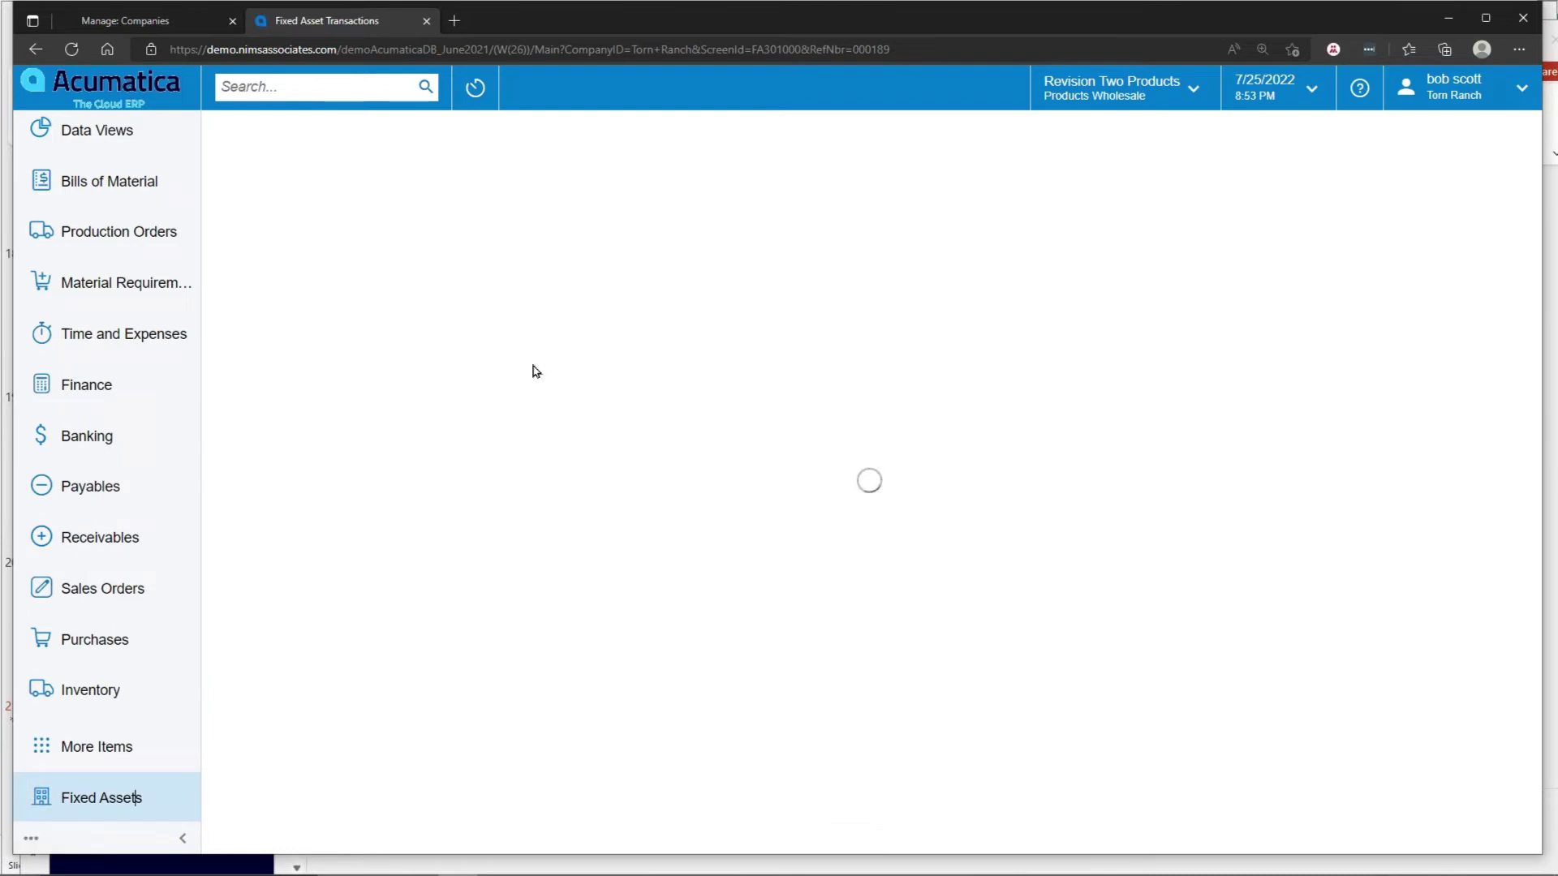
Split off half of asset 00000017 (cost entered 12,000, quantity 0.5) and run processing.
{"action": "left_click", "coordinate": [535, 225]}
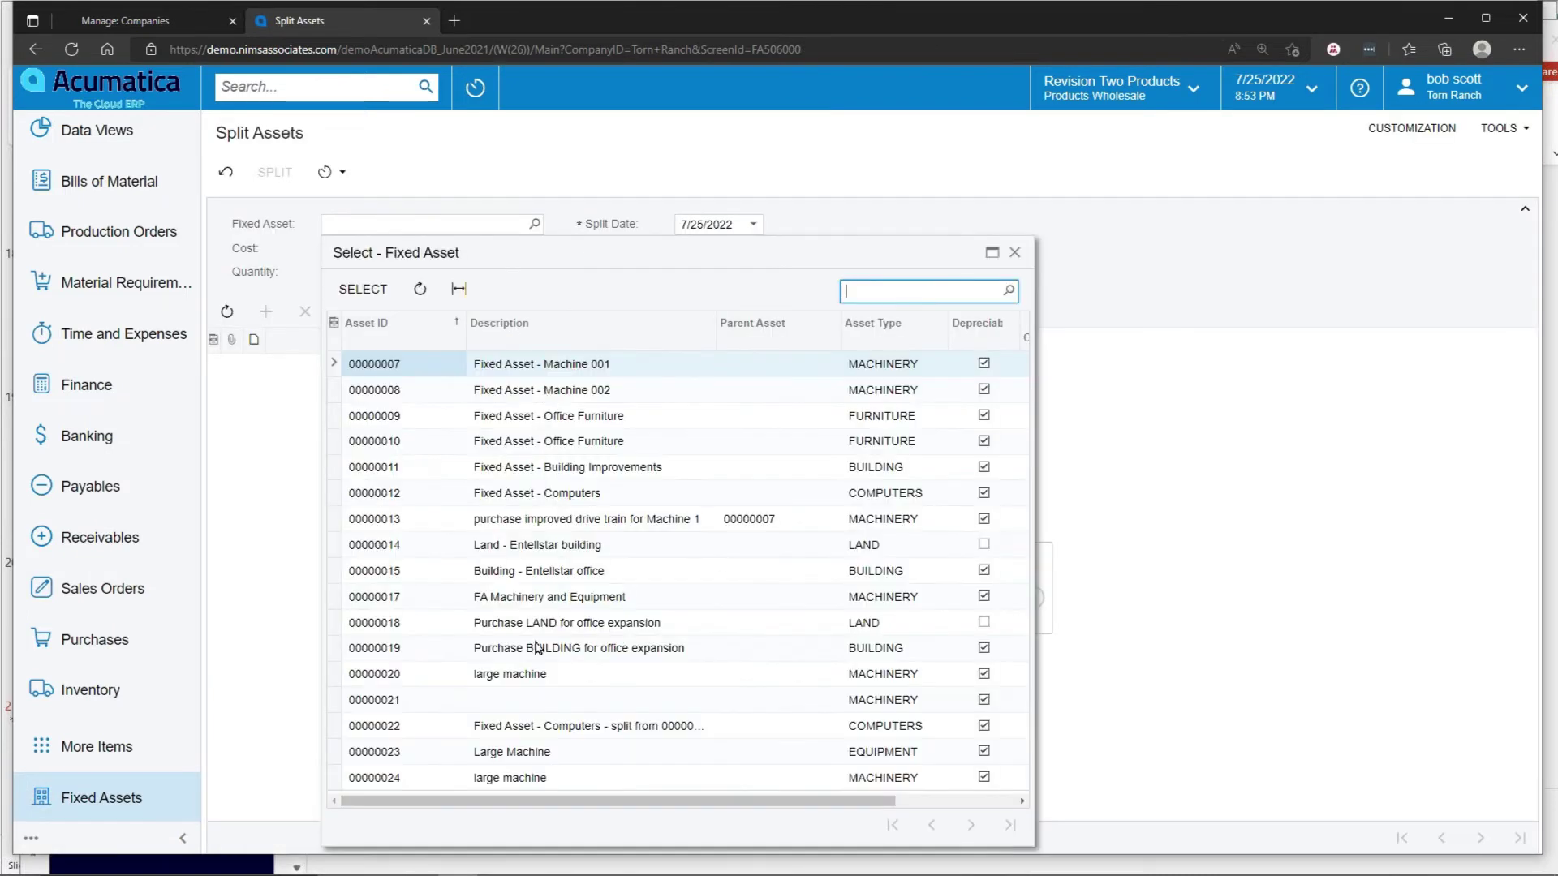
{"action": "double_click", "coordinate": [522, 597]}
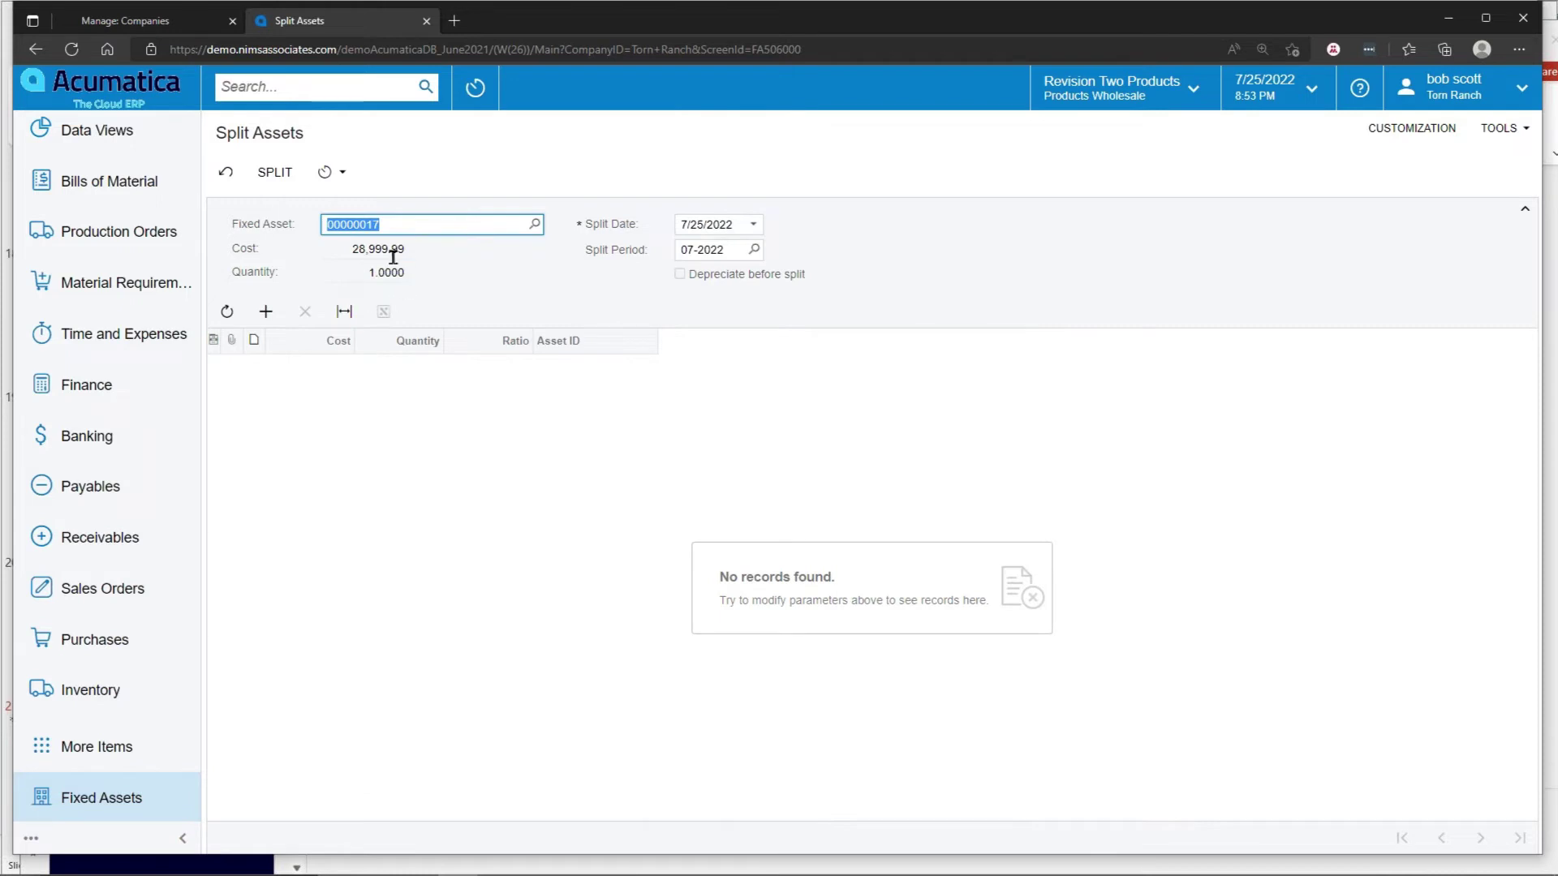
{"action": "left_click", "coordinate": [266, 313]}
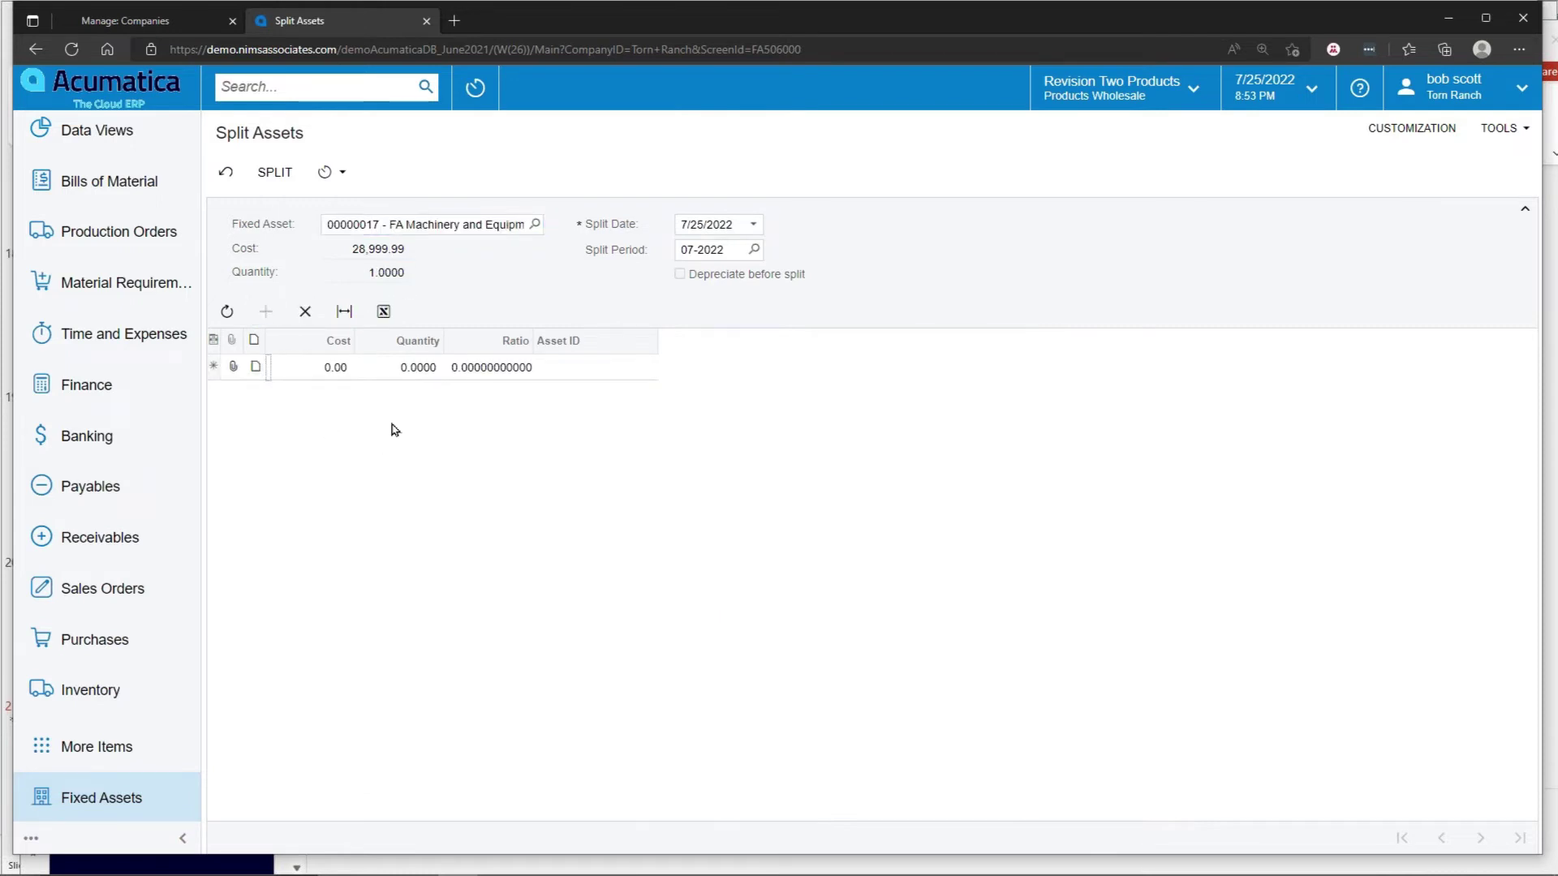
{"action": "left_click", "coordinate": [329, 369]}
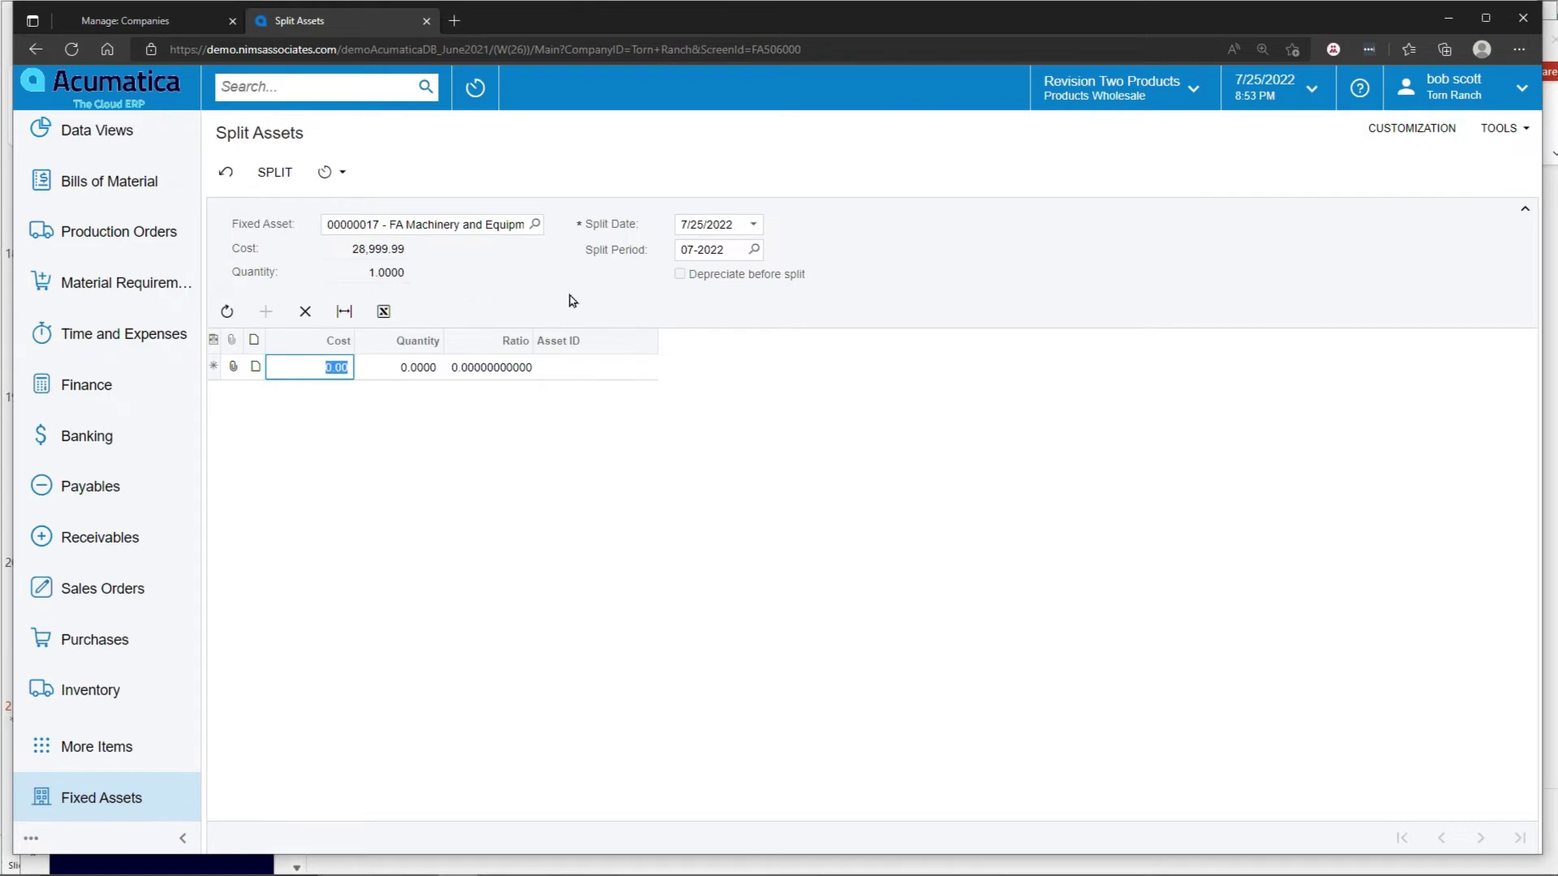
{"action": "type", "text": "120"}
{"action": "key", "text": "Tab"}
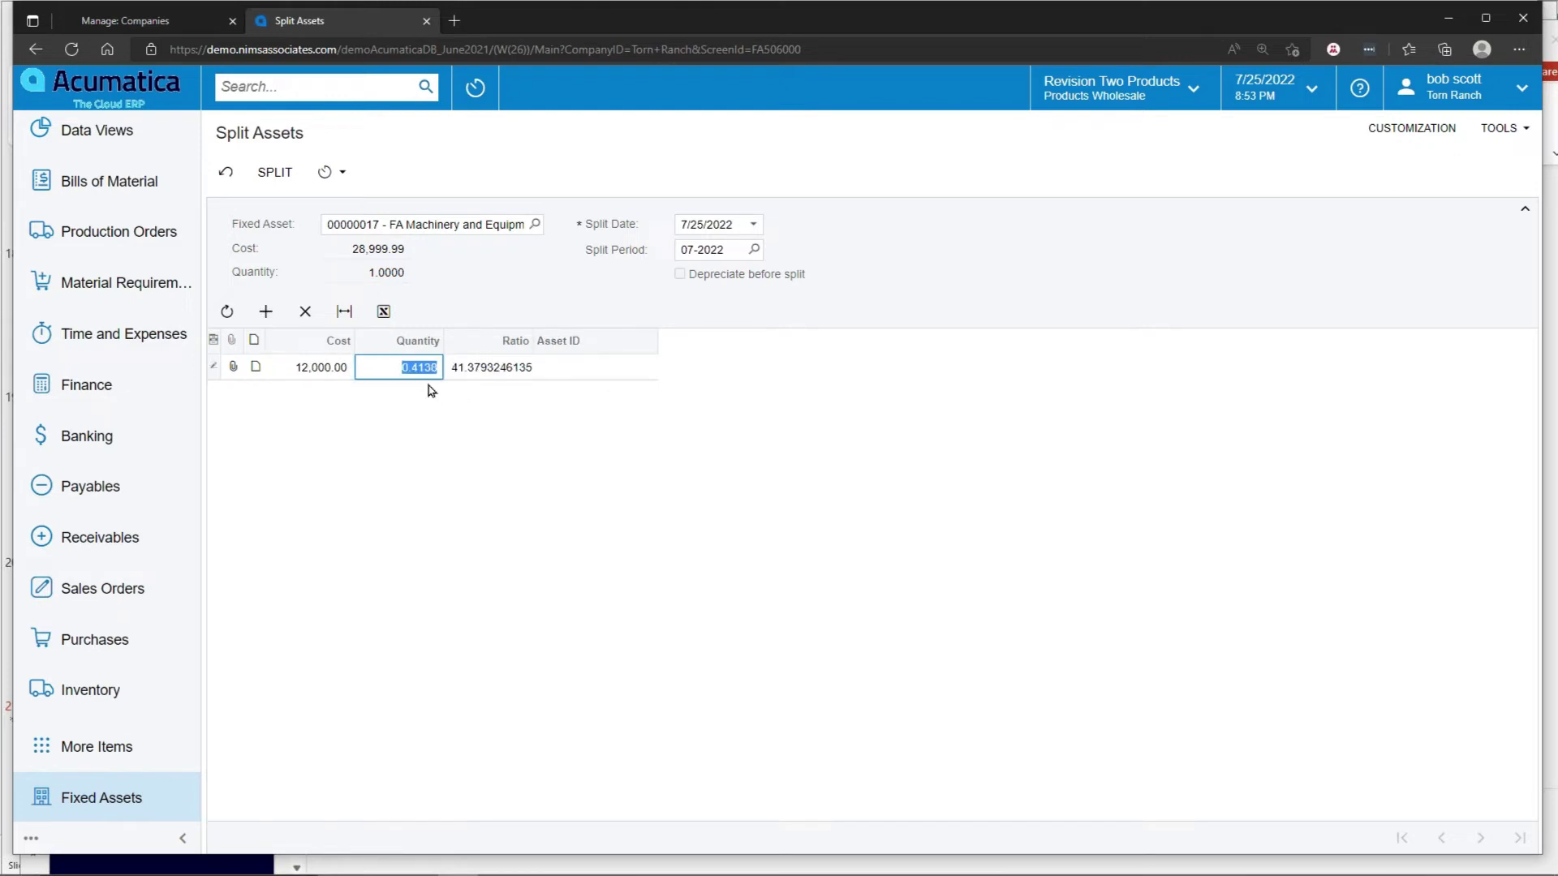
{"action": "key", "text": "BackSpace"}
{"action": "type", "text": ".5"}
{"action": "key", "text": "Tab"}
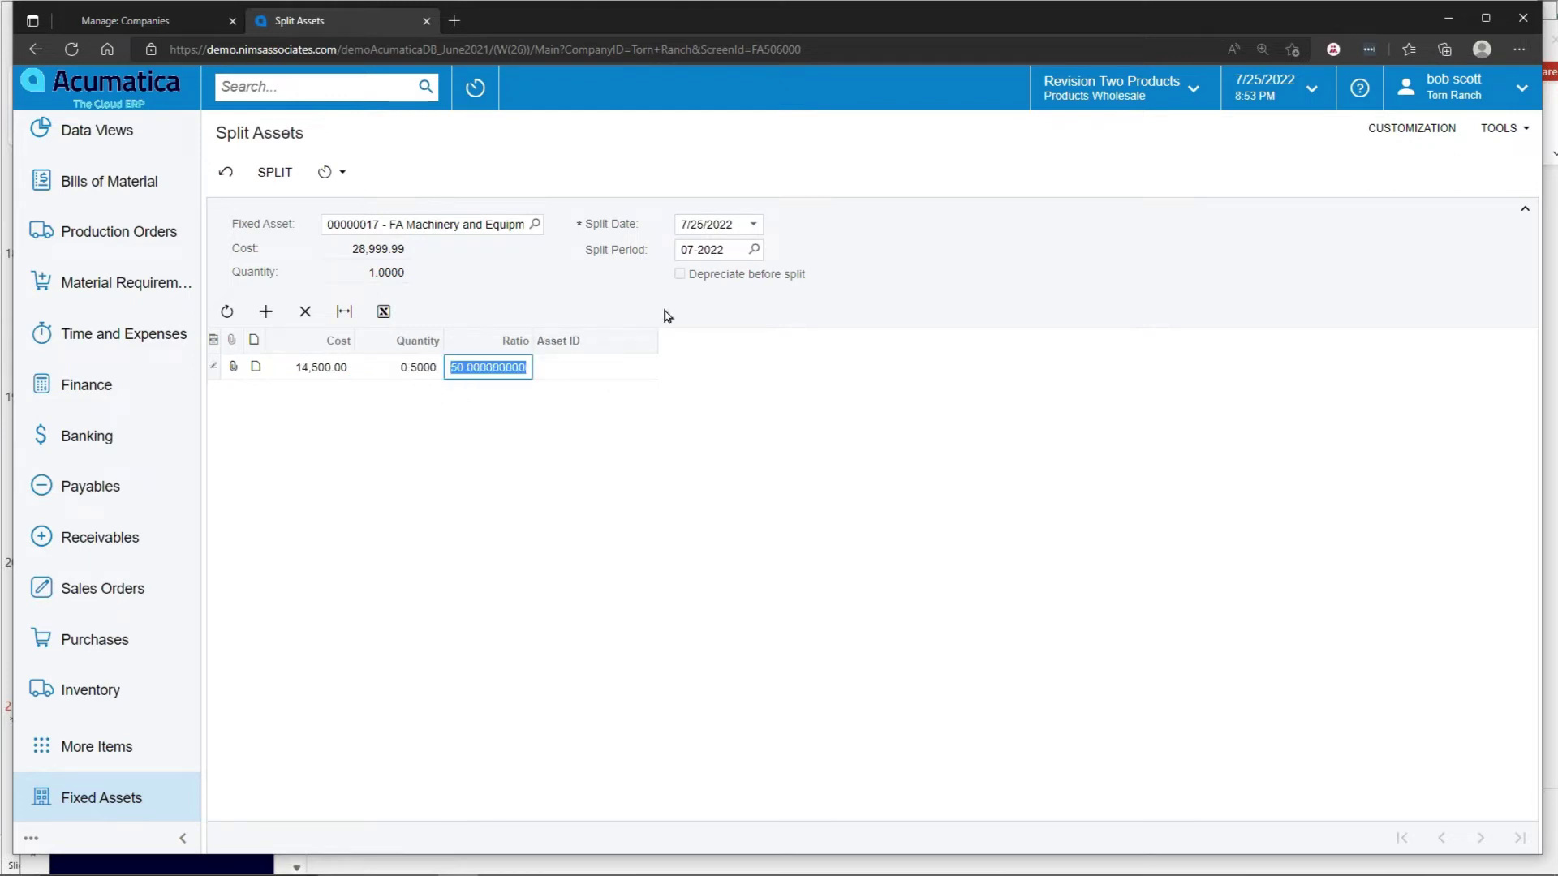
{"action": "left_click", "coordinate": [275, 172]}
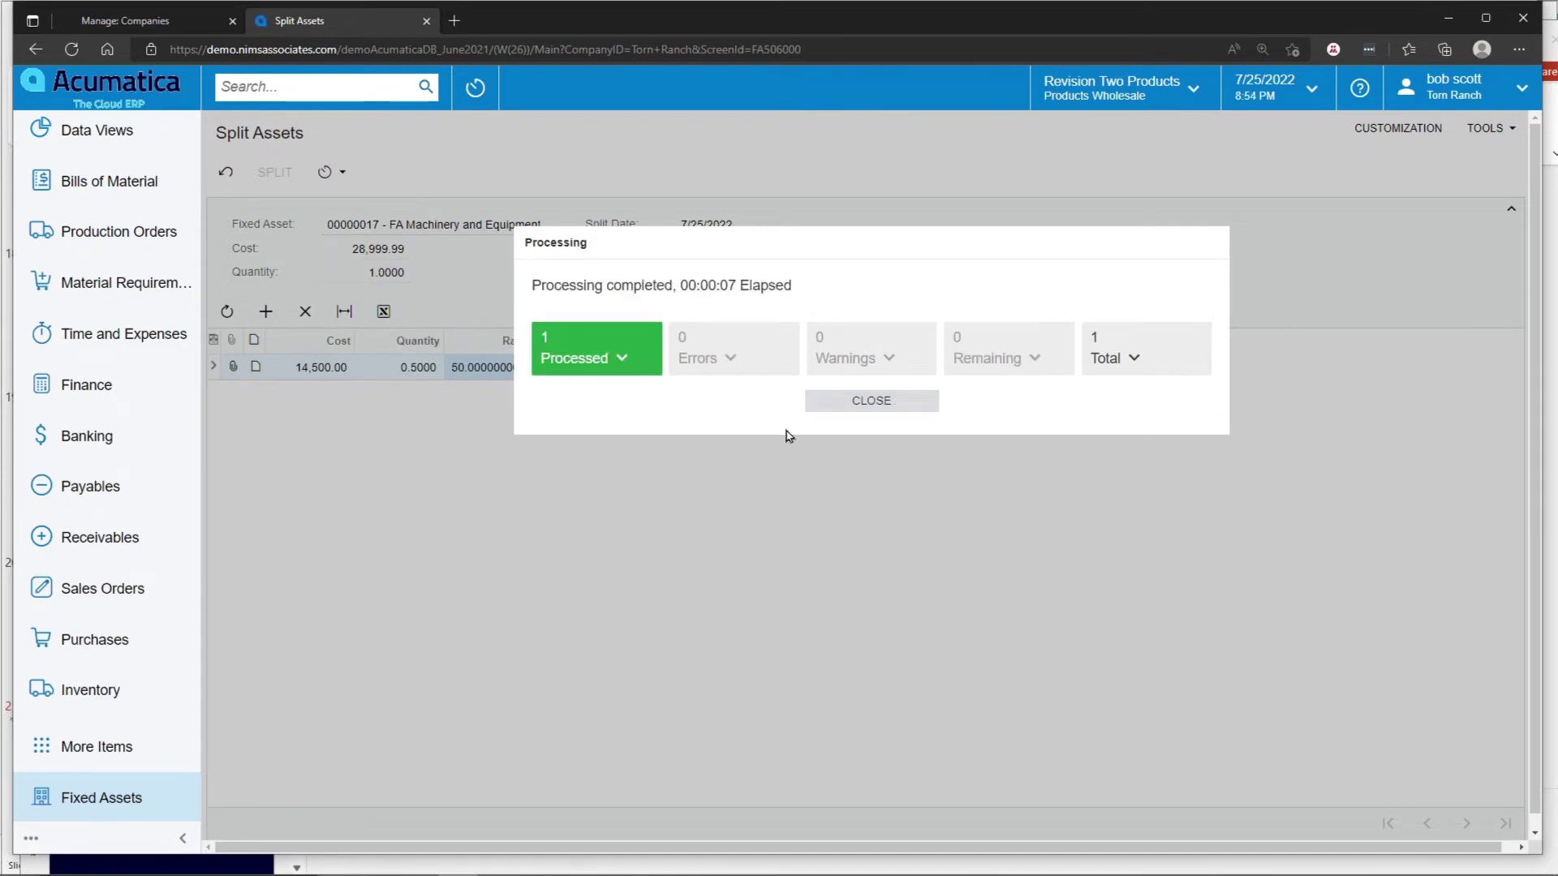
{"action": "left_click", "coordinate": [872, 400]}
Open the fixed asset records list, now including asset 00000025 split from 00000017.
{"action": "left_click", "coordinate": [141, 799]}
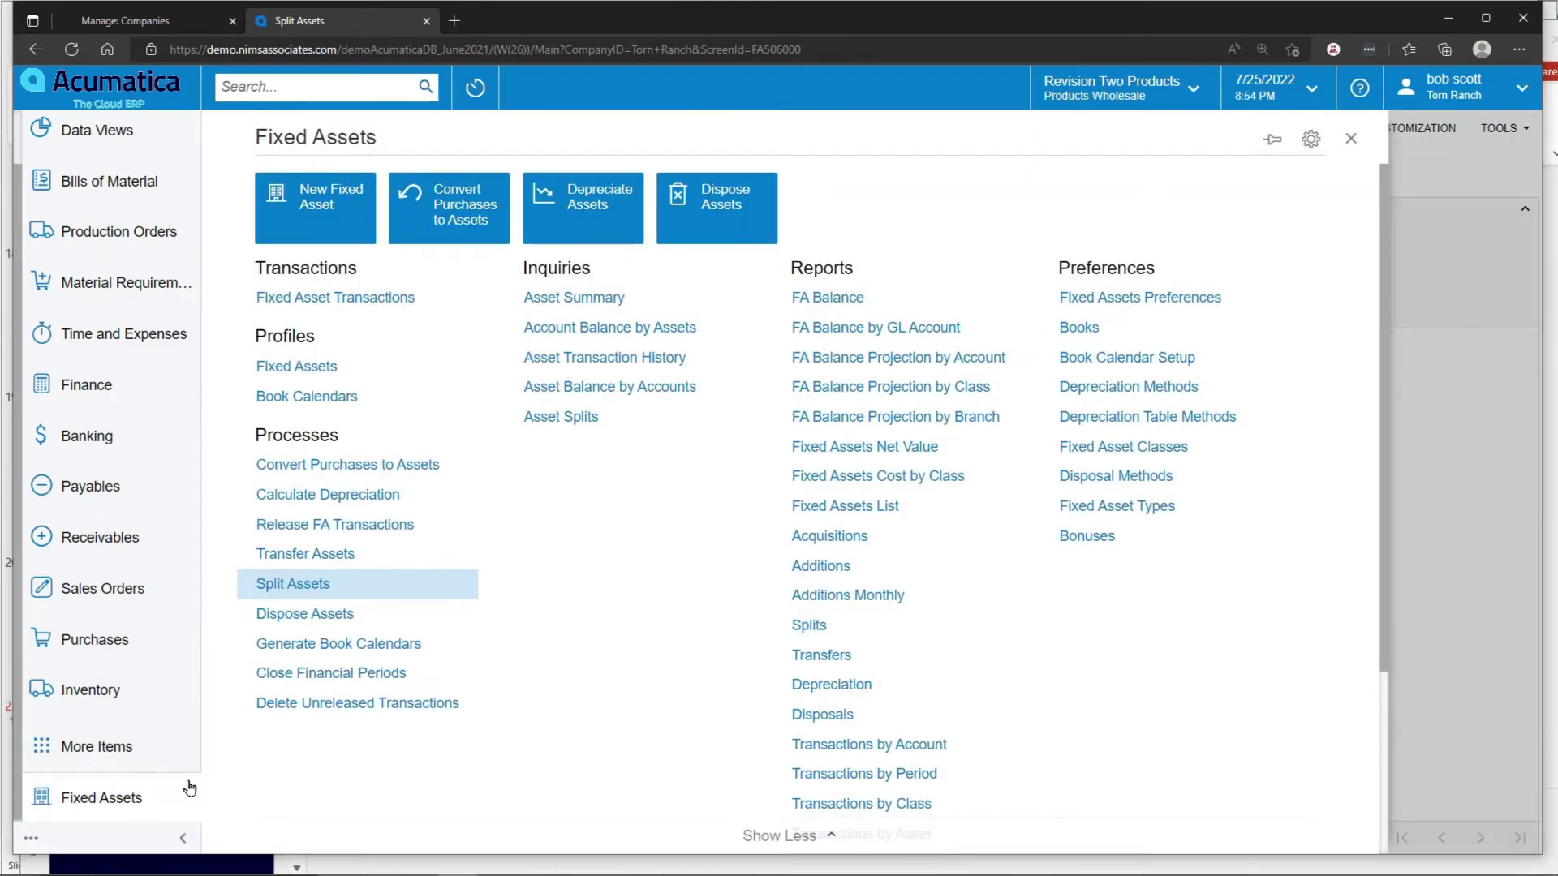
{"action": "left_click", "coordinate": [296, 366]}
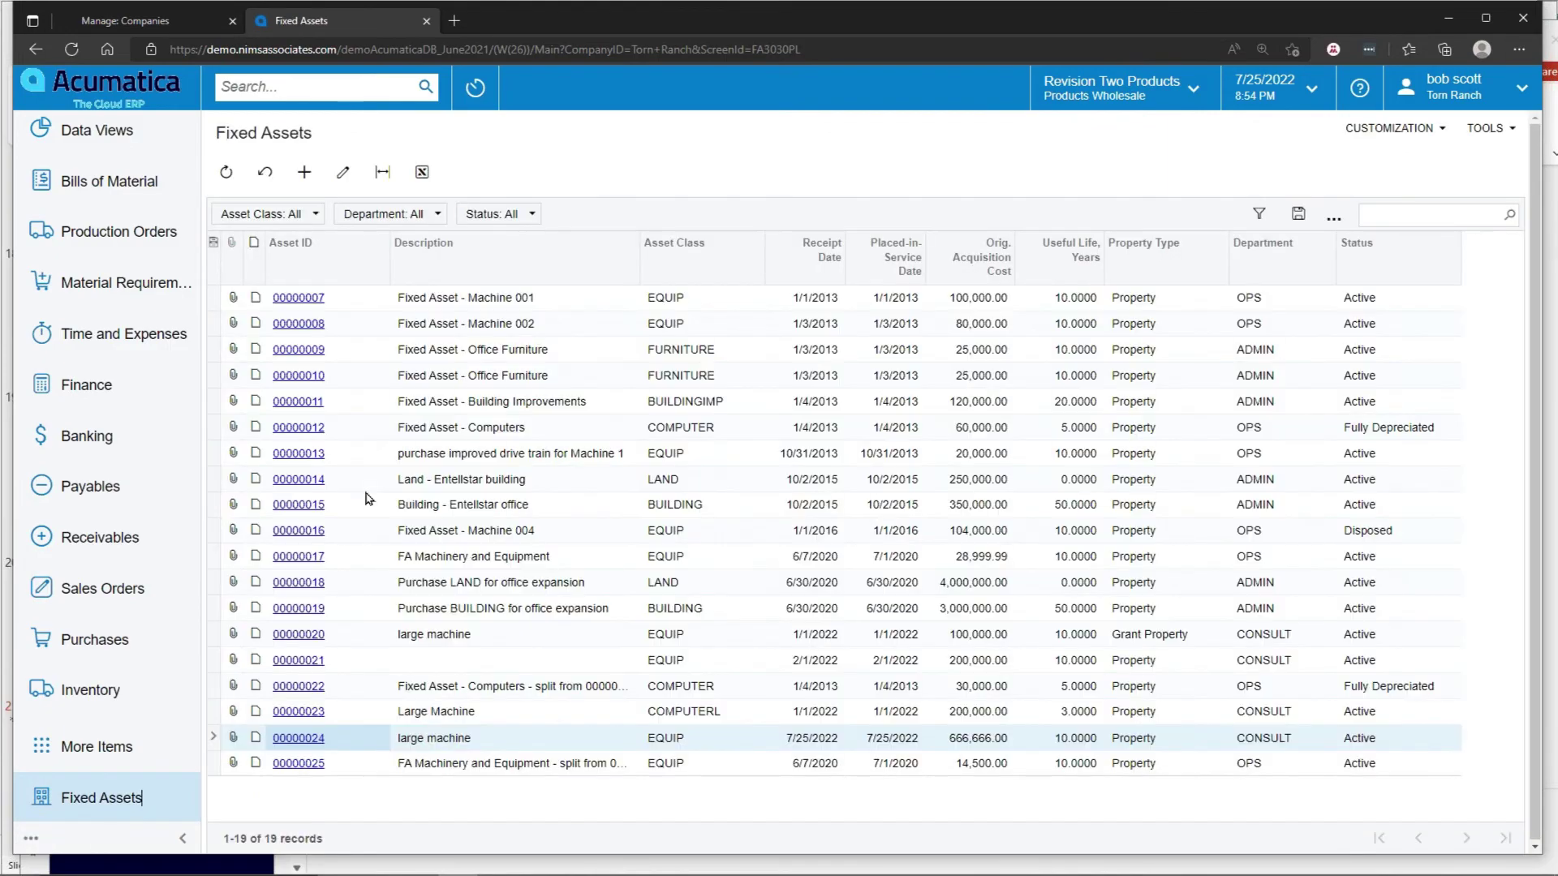
{"action": "right_click", "coordinate": [430, 767]}
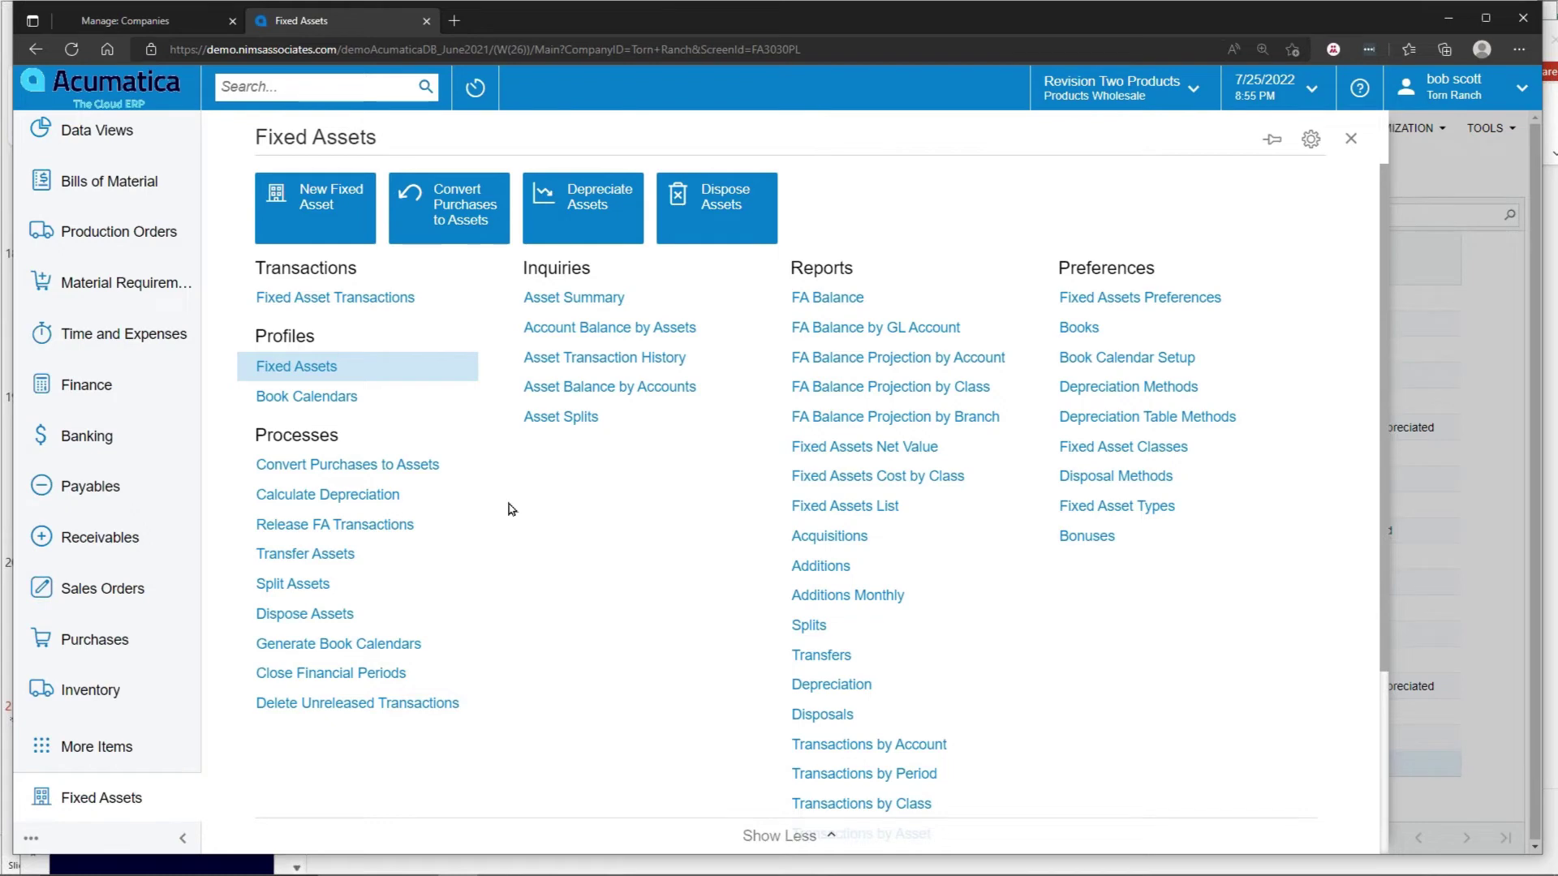
{"action": "left_click", "coordinate": [398, 373]}
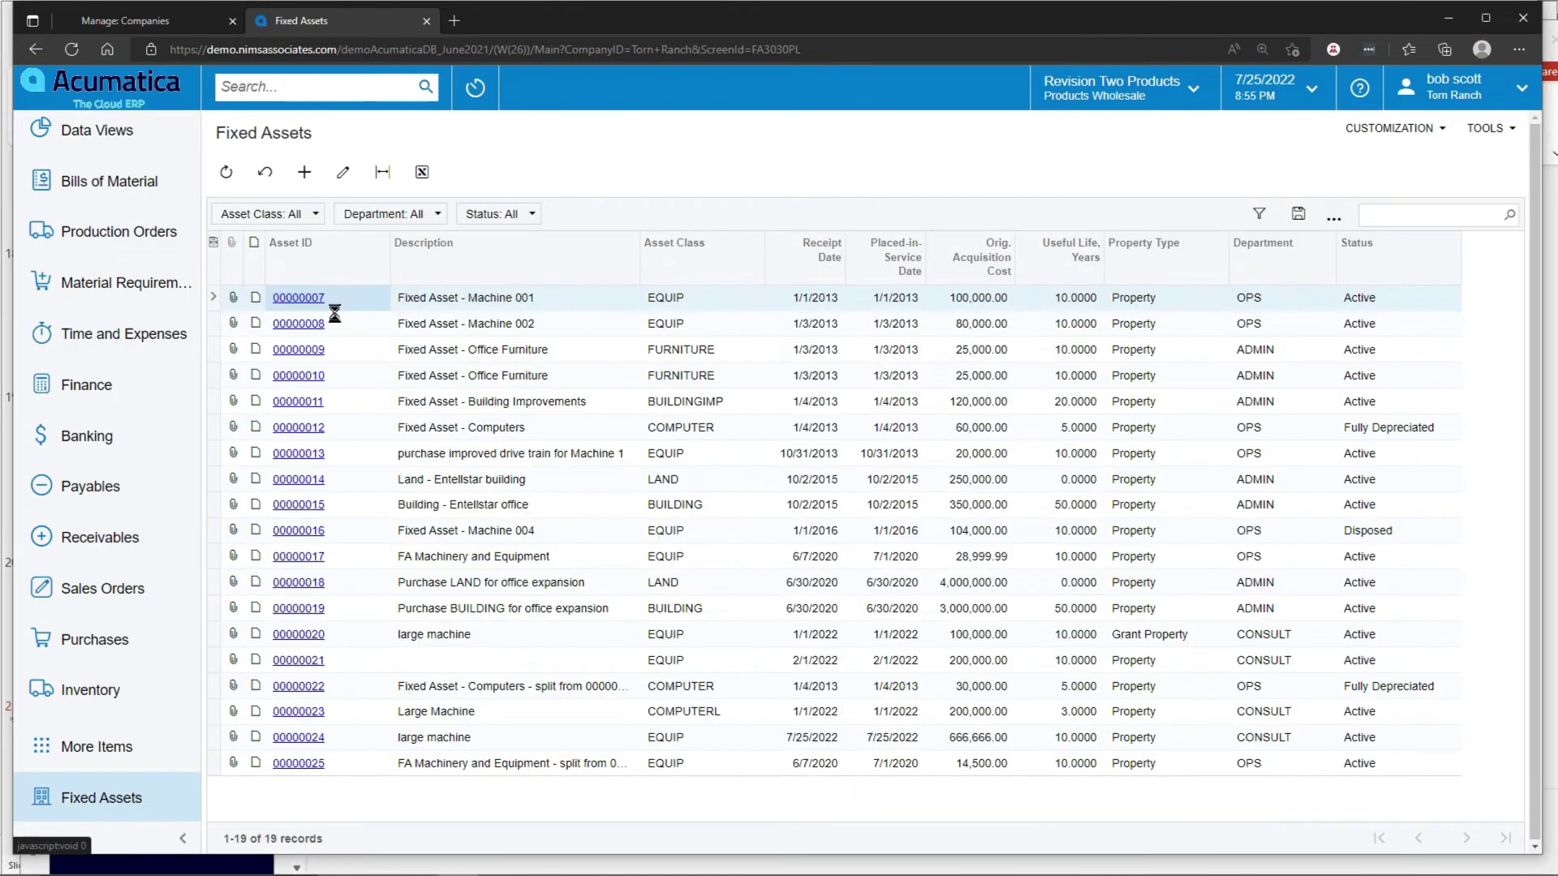
{"action": "left_click", "coordinate": [320, 323]}
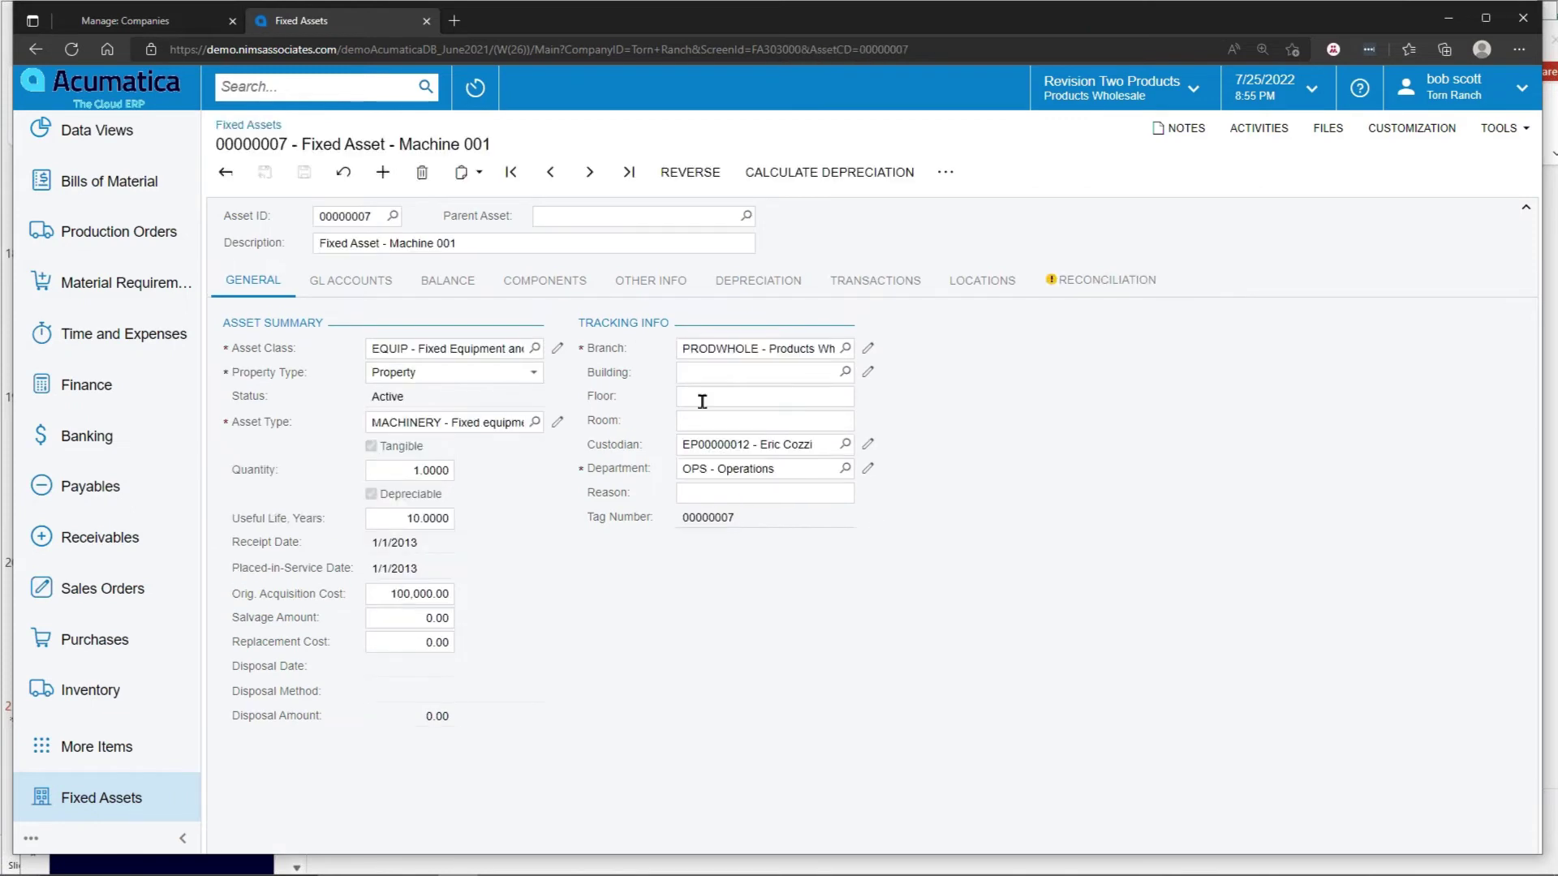
{"action": "left_click", "coordinate": [818, 175]}
{"action": "left_click", "coordinate": [945, 172]}
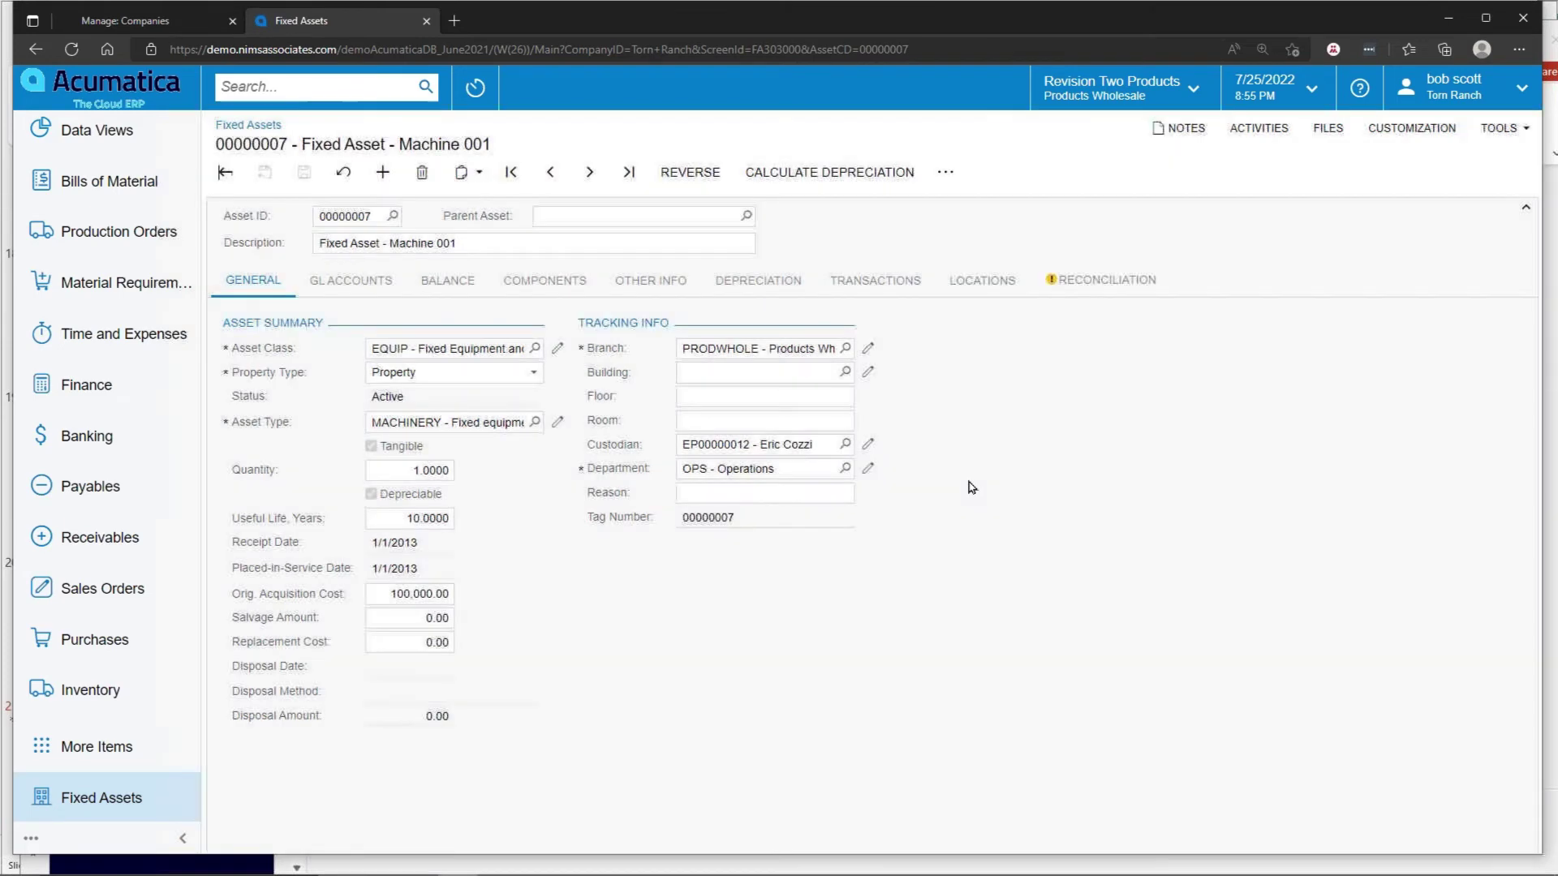
{"action": "left_click", "coordinate": [972, 487]}
{"action": "left_click", "coordinate": [767, 282]}
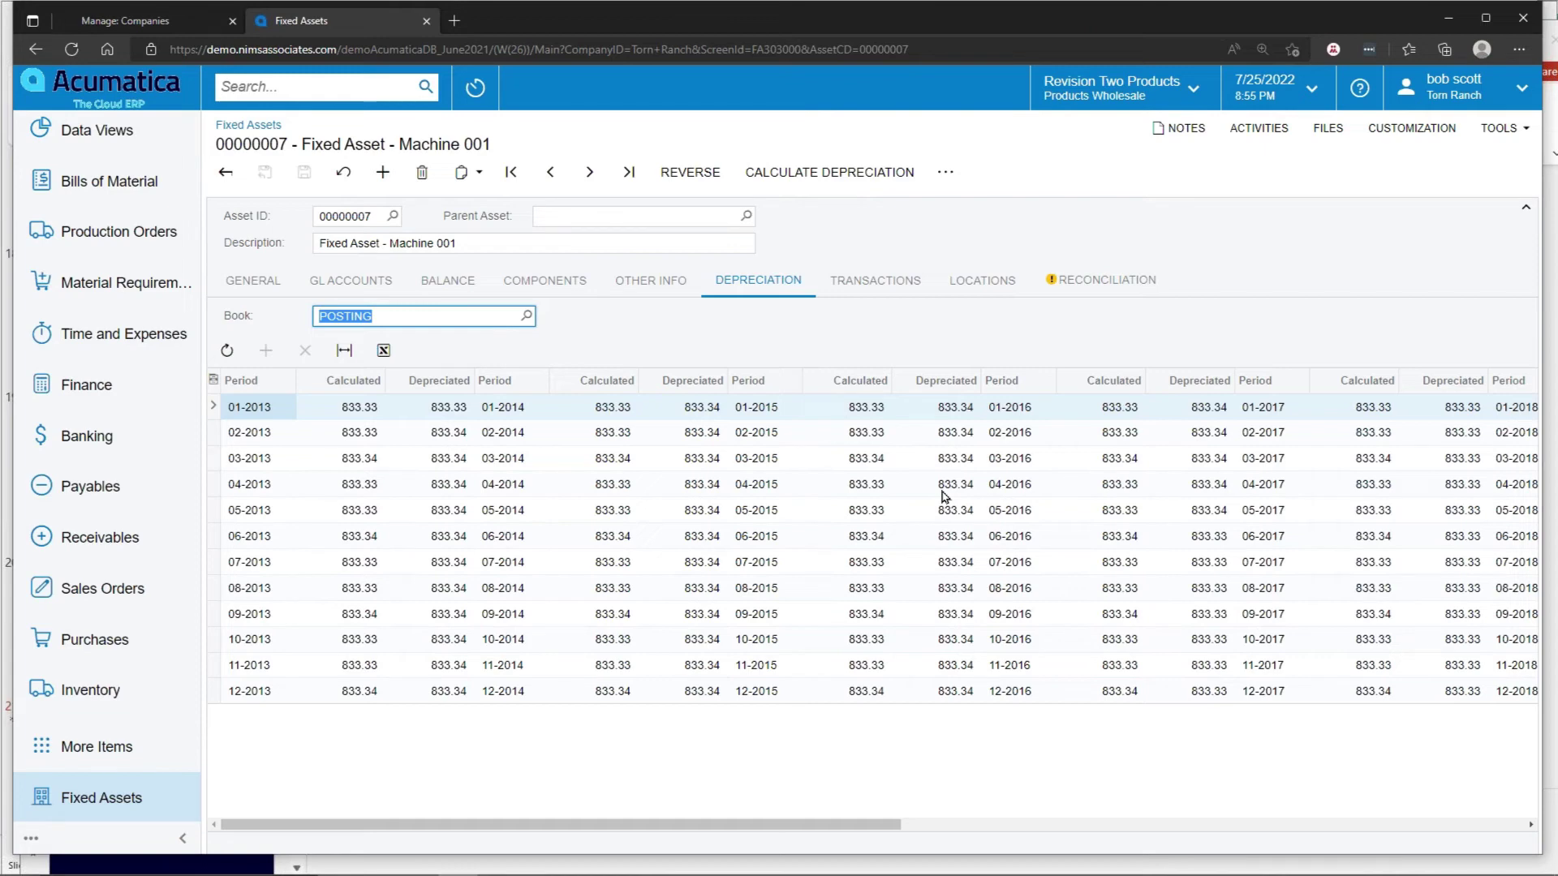
{"action": "left_click", "coordinate": [101, 803]}
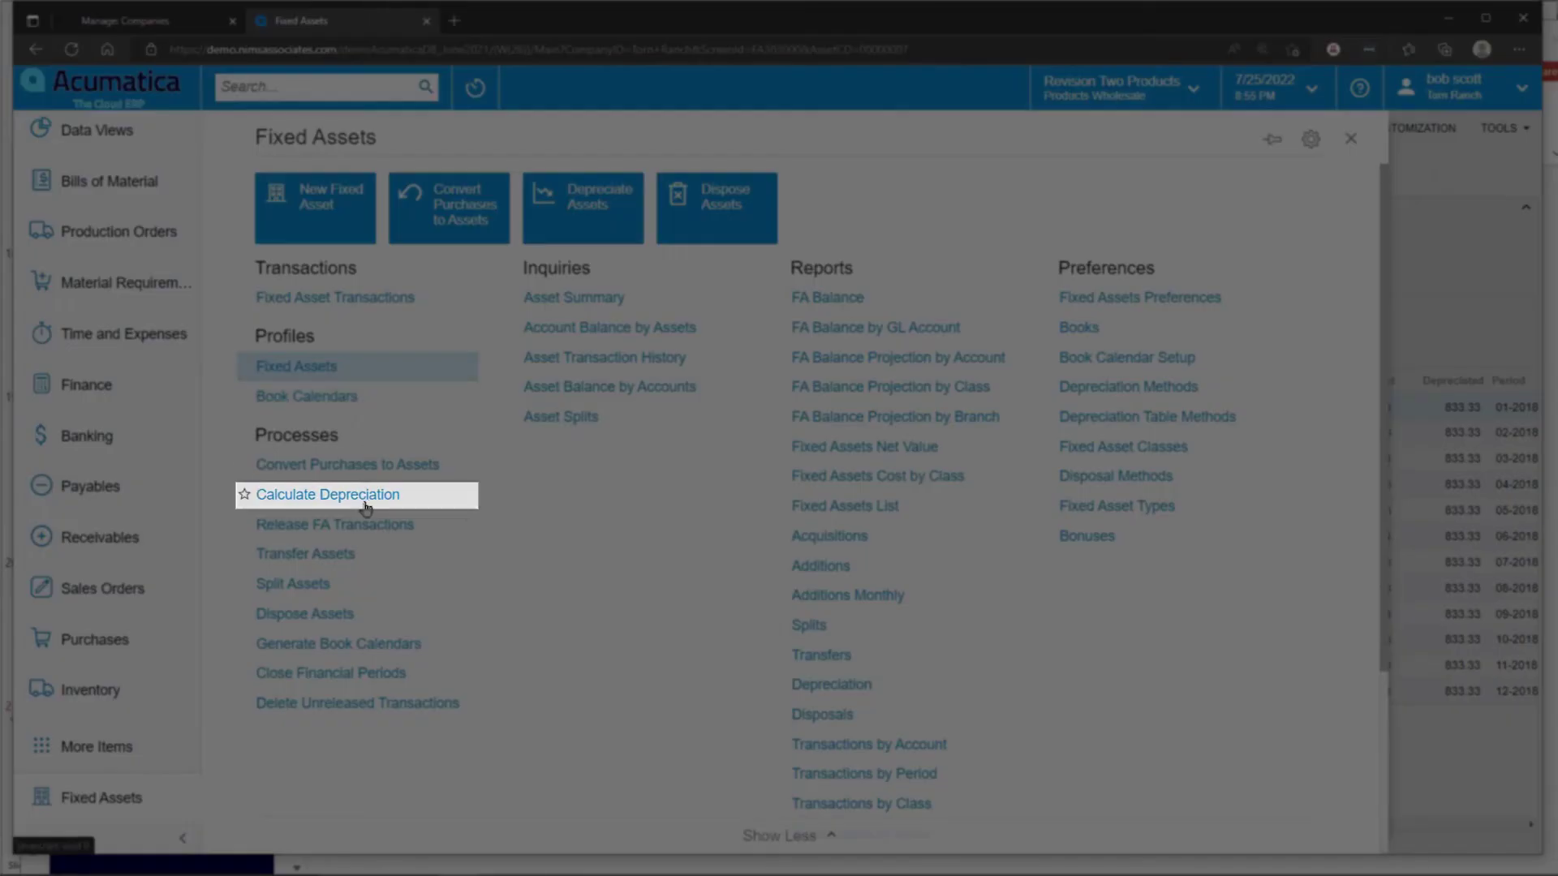
Review asset 00000007's BOOK2, BOOK3 and POSTING rows through 07-2022, checking BOOK2's definition.
{"action": "left_click", "coordinate": [366, 506]}
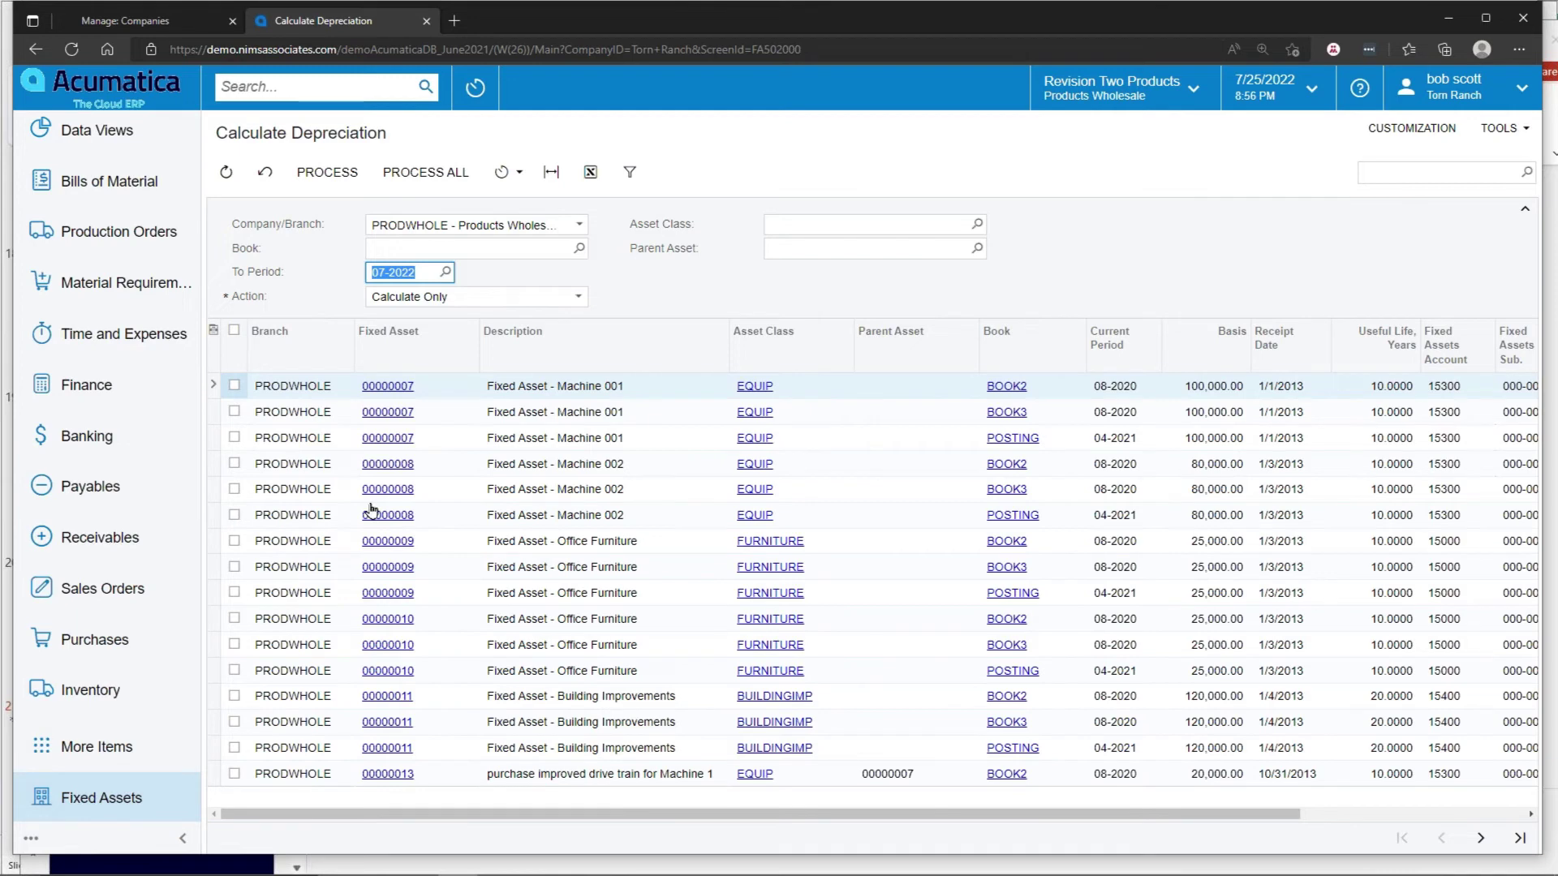
{"action": "left_click", "coordinate": [420, 418]}
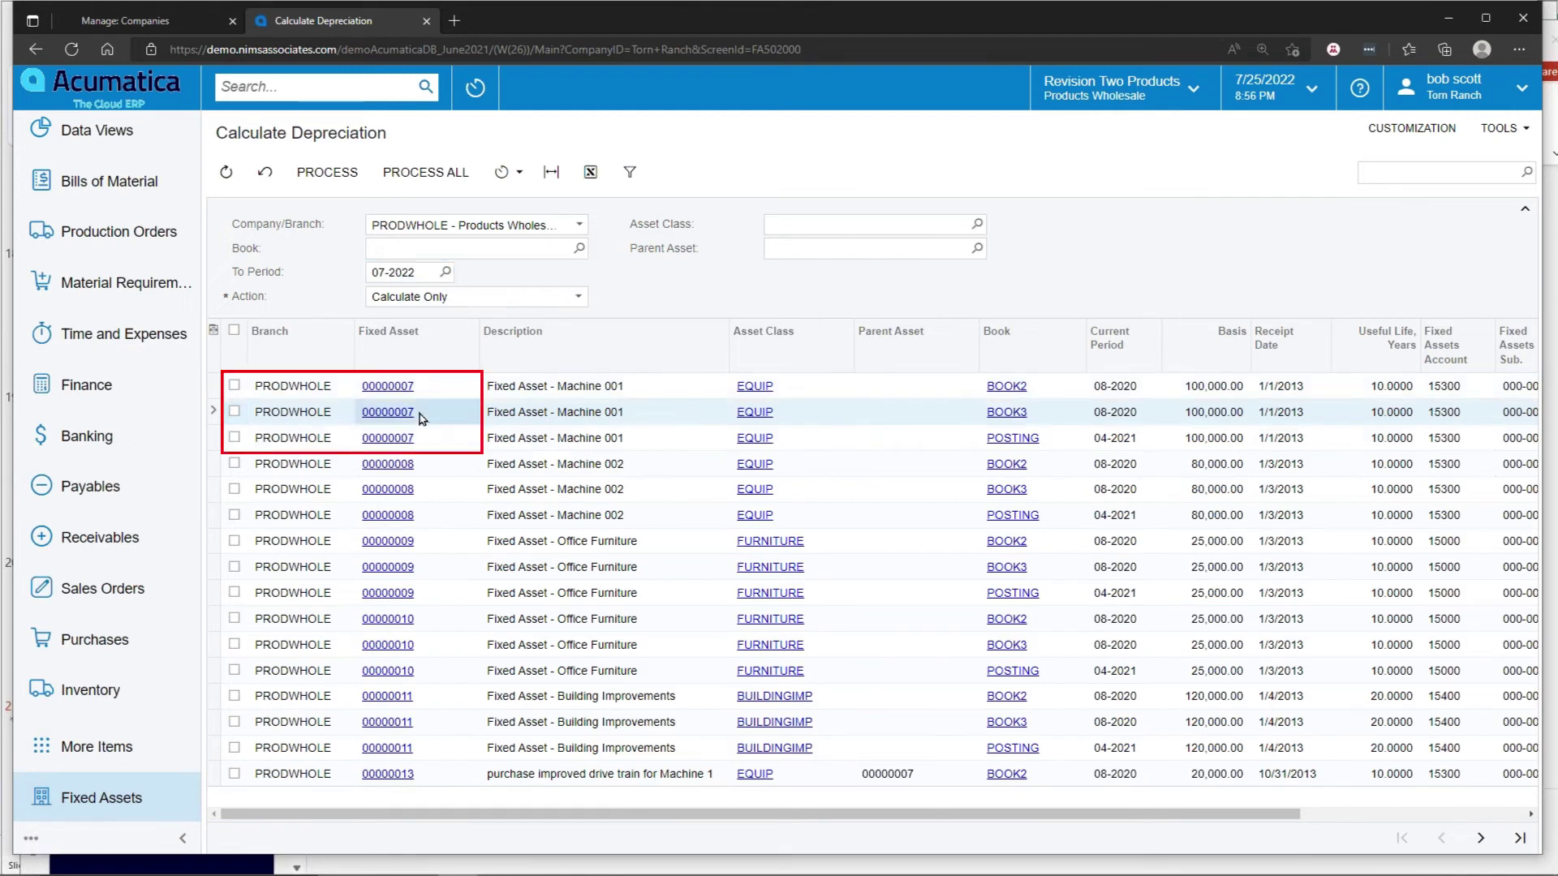
{"action": "left_click", "coordinate": [422, 439]}
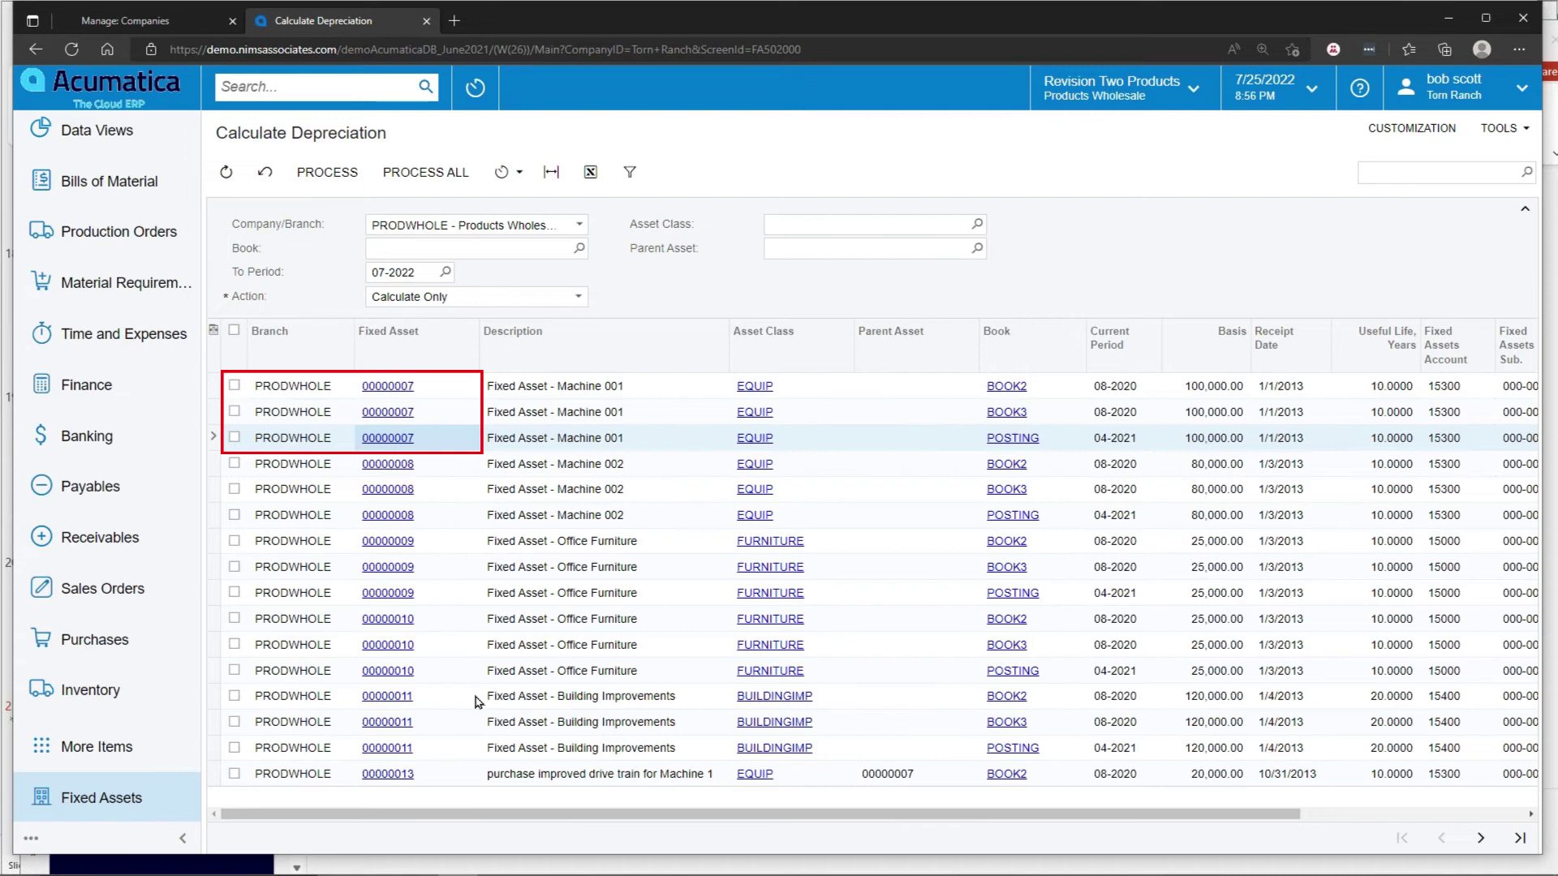
{"action": "left_click", "coordinate": [1007, 387]}
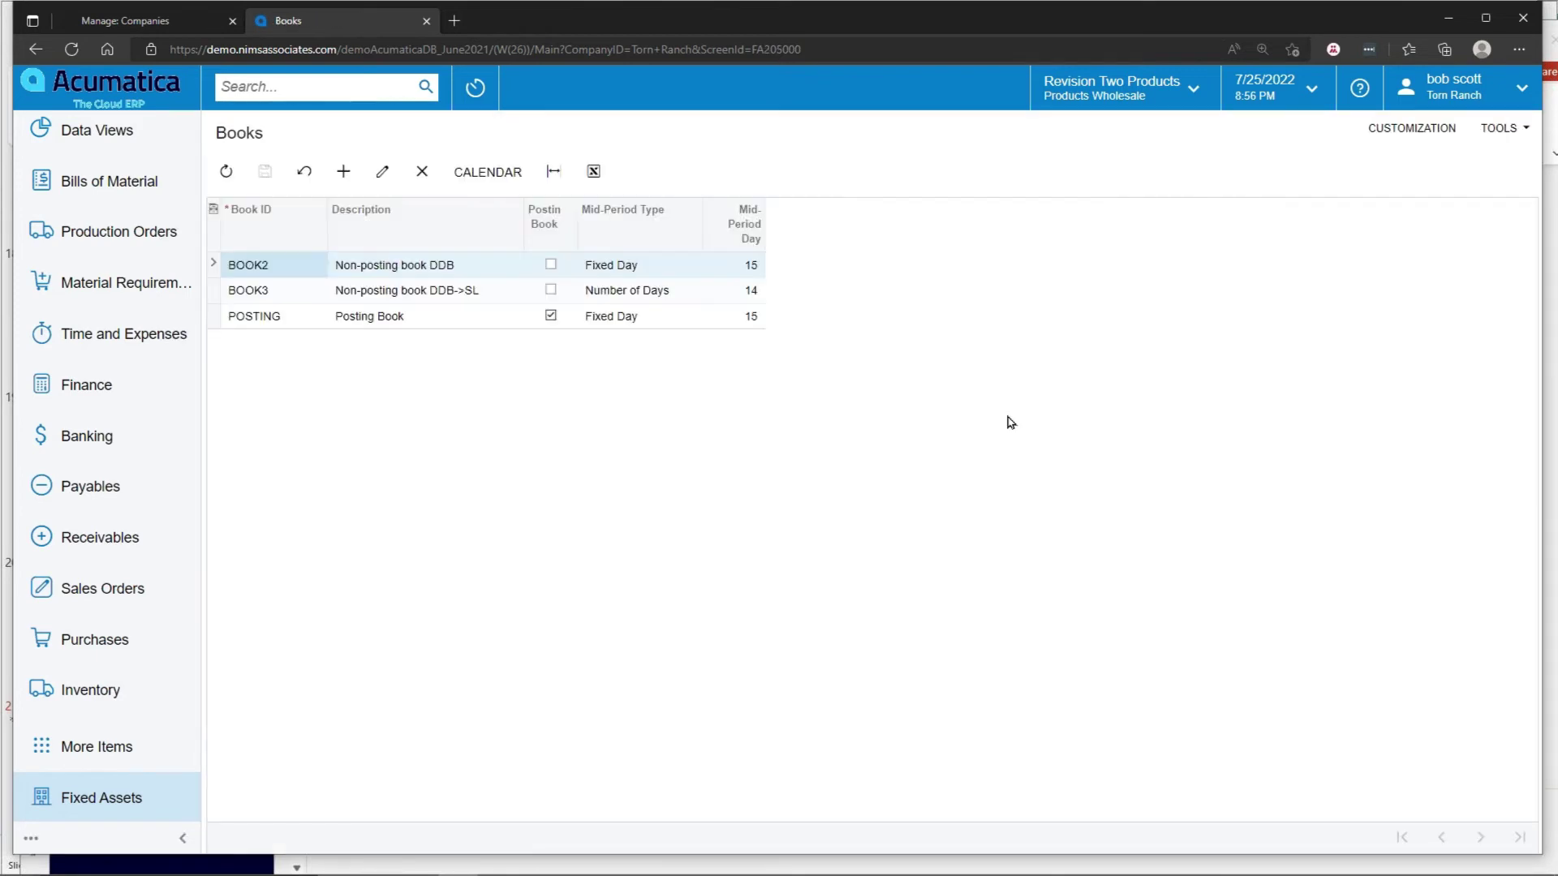
{"action": "key", "text": "alt+Left"}
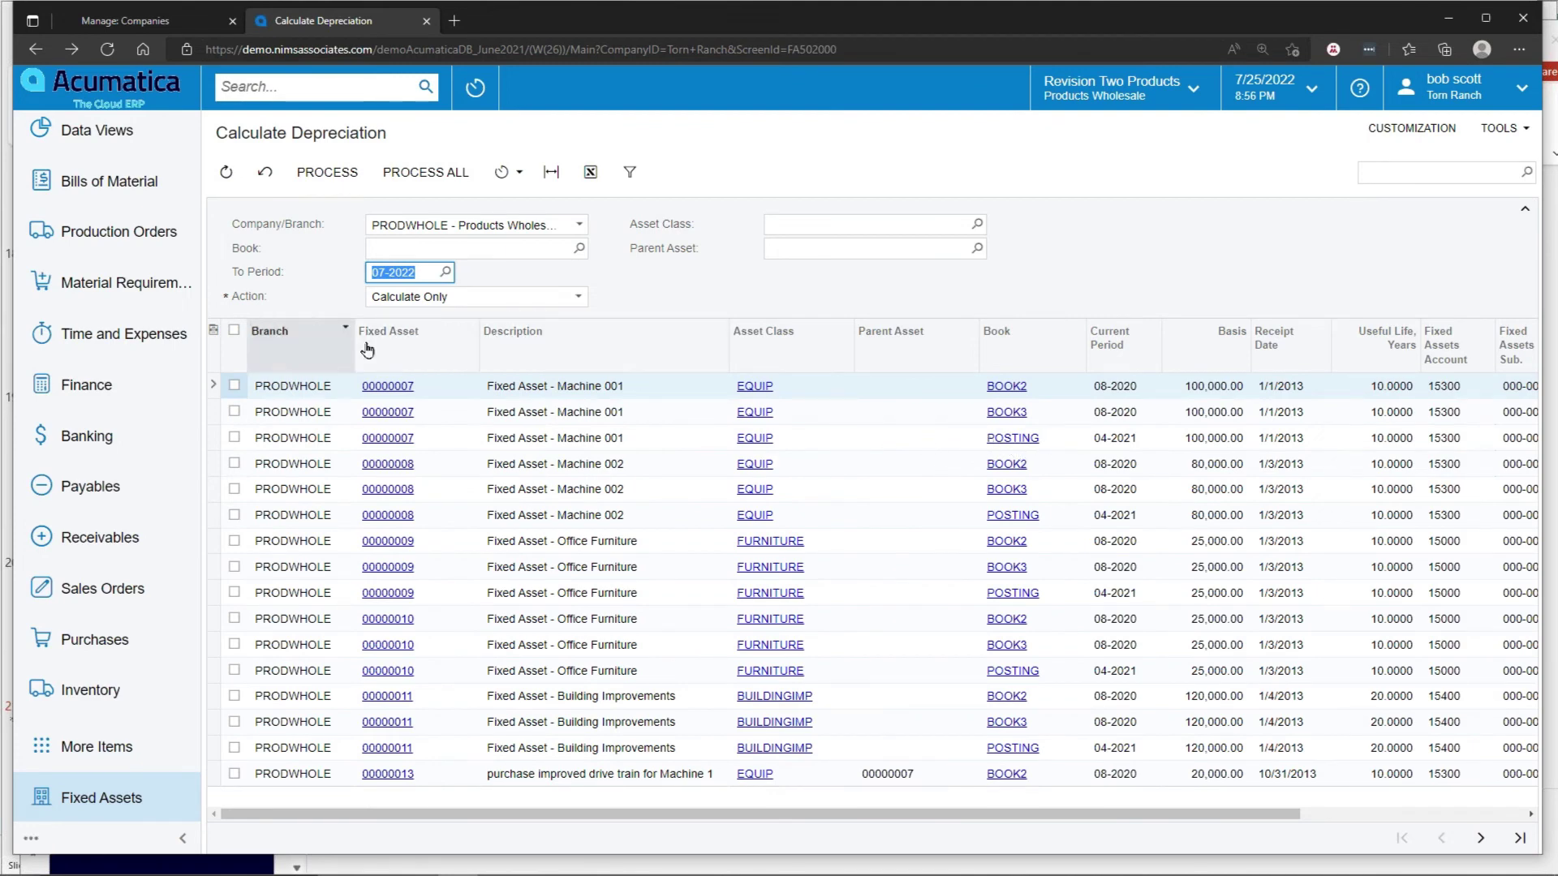
Switch the action to Depreciate and process all assets through period 07-2022.
{"action": "left_click", "coordinate": [422, 171]}
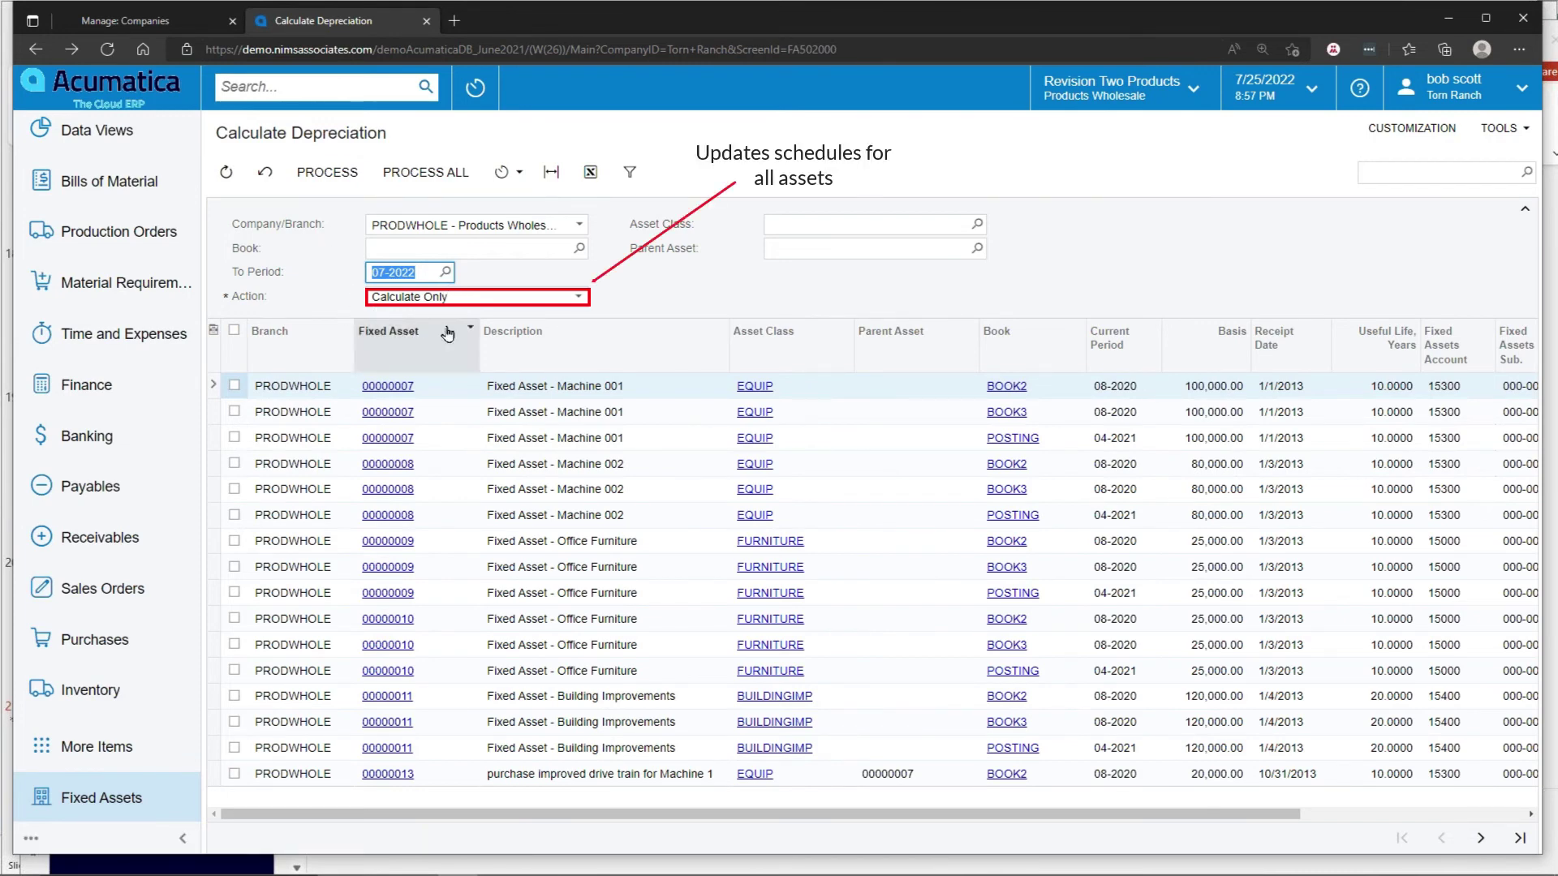
{"action": "left_click", "coordinate": [580, 298]}
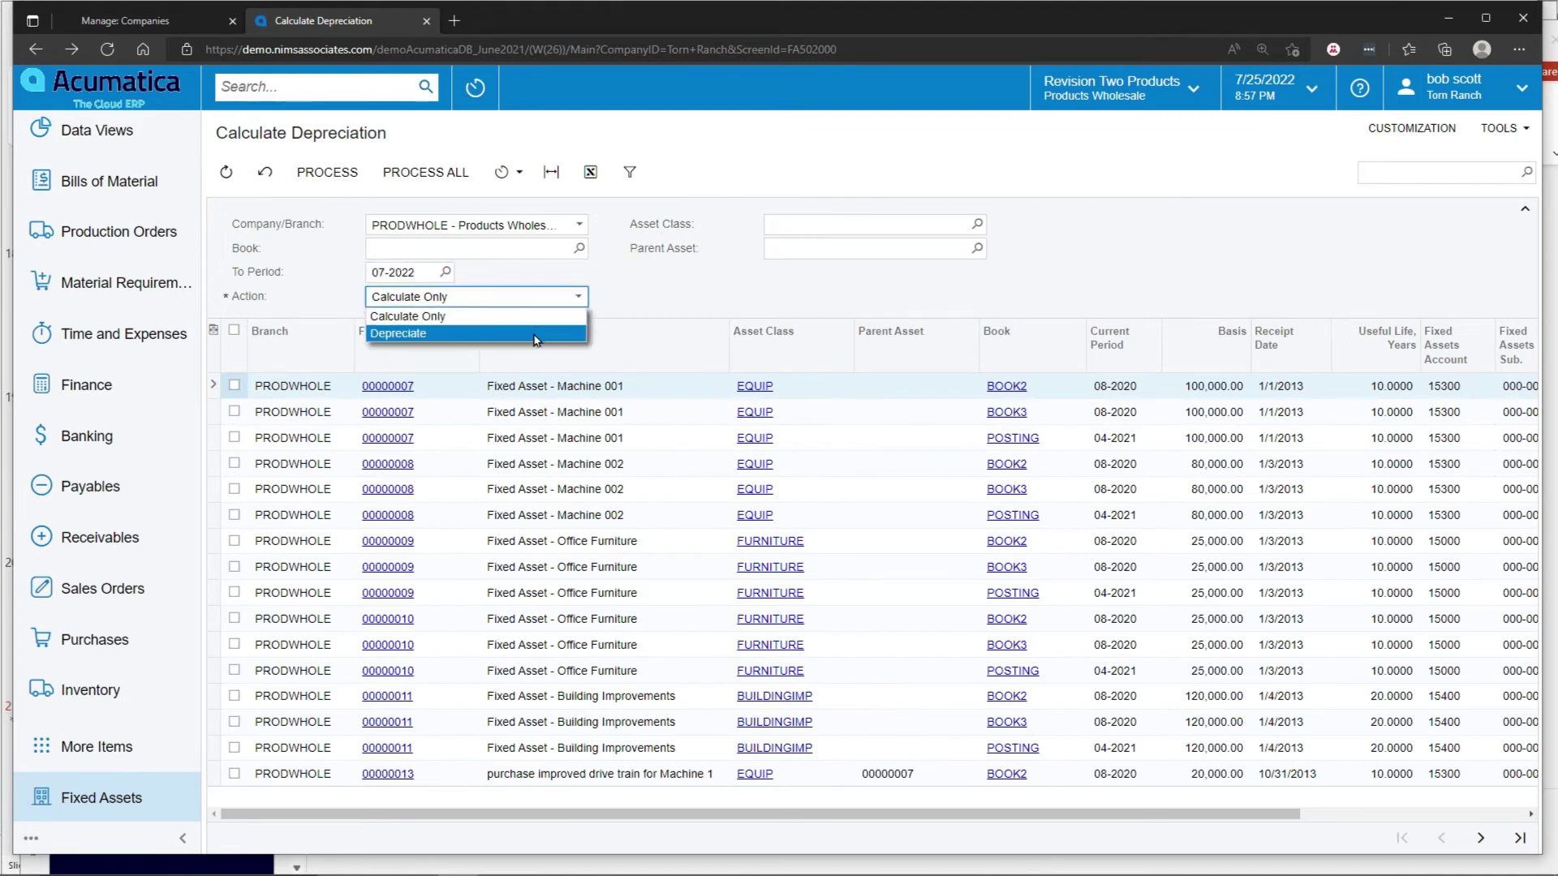
{"action": "left_click", "coordinate": [534, 336]}
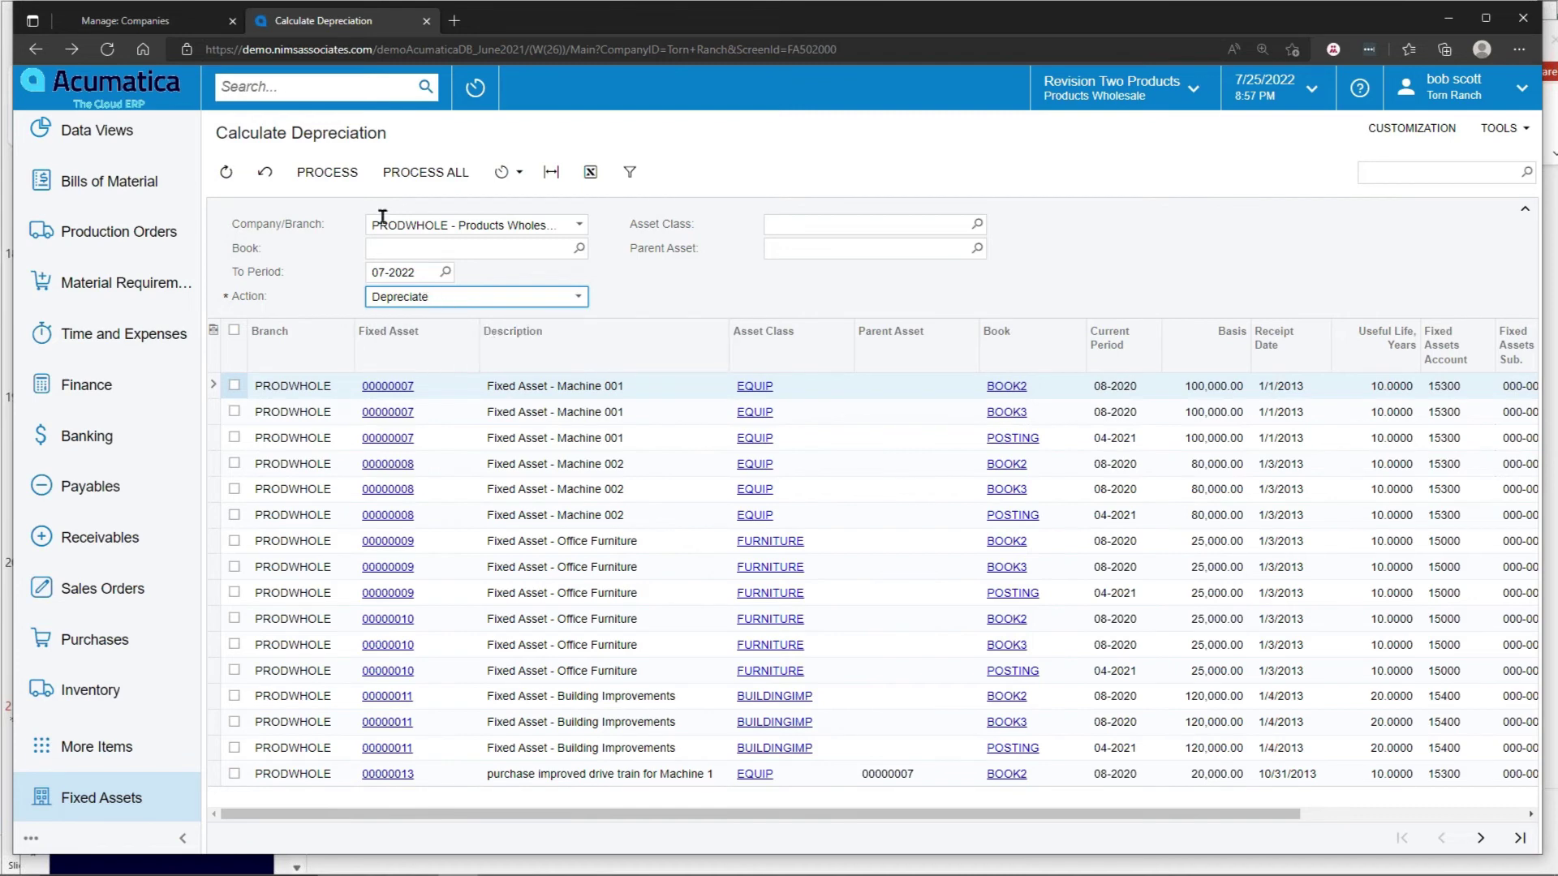
{"action": "left_click", "coordinate": [426, 172]}
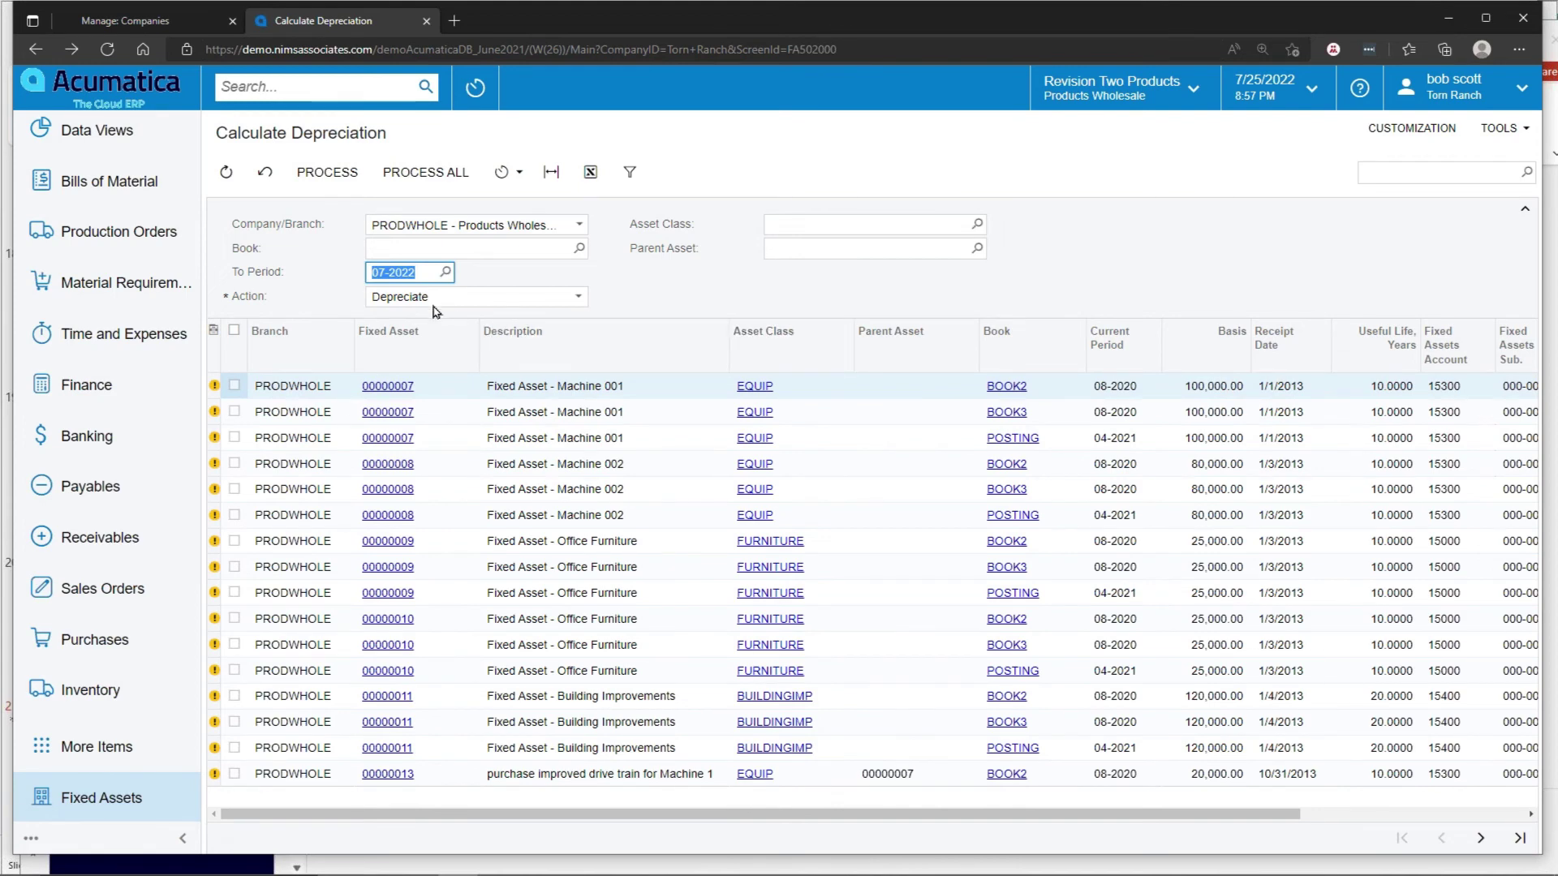
{"action": "left_click", "coordinate": [121, 795]}
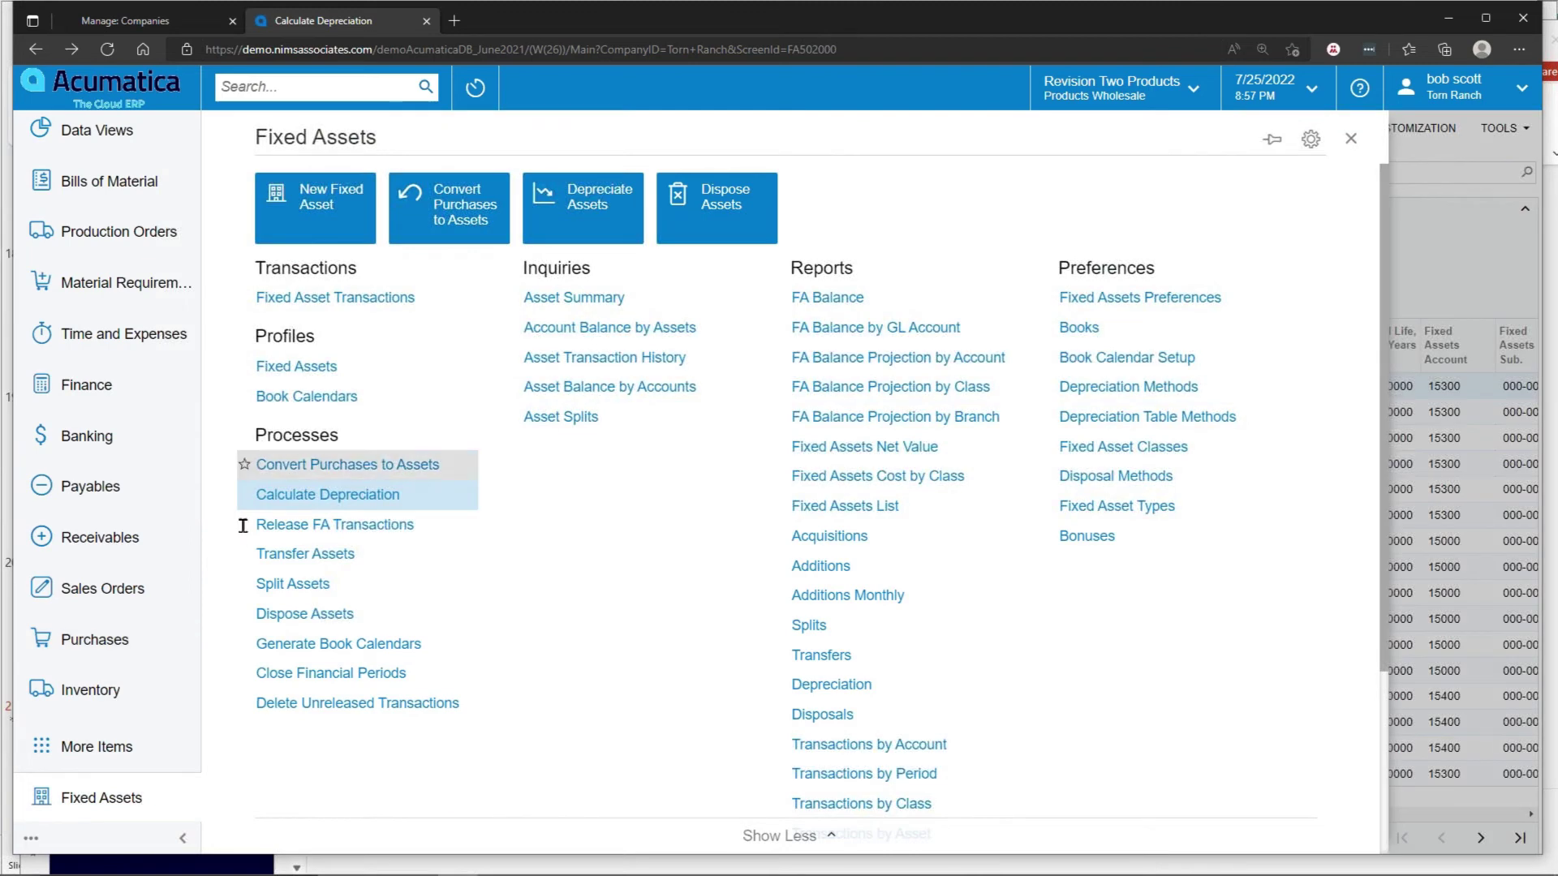
Review the balanced depreciation transactions dated 7/25/2022 in Fixed Asset Transactions.
{"action": "left_click", "coordinate": [330, 297]}
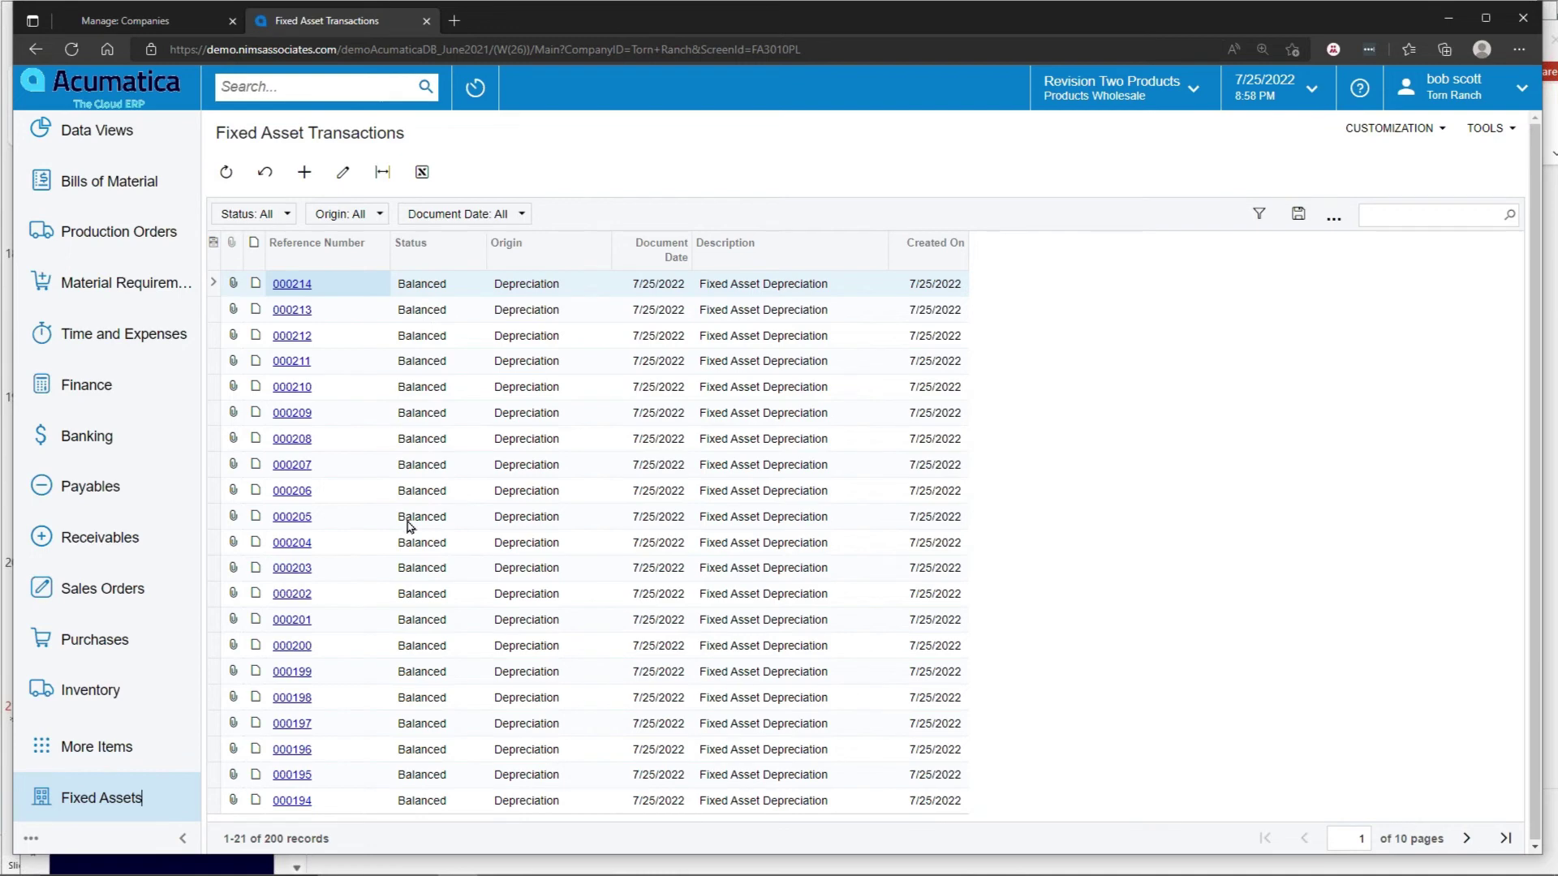
{"action": "left_click", "coordinate": [133, 796]}
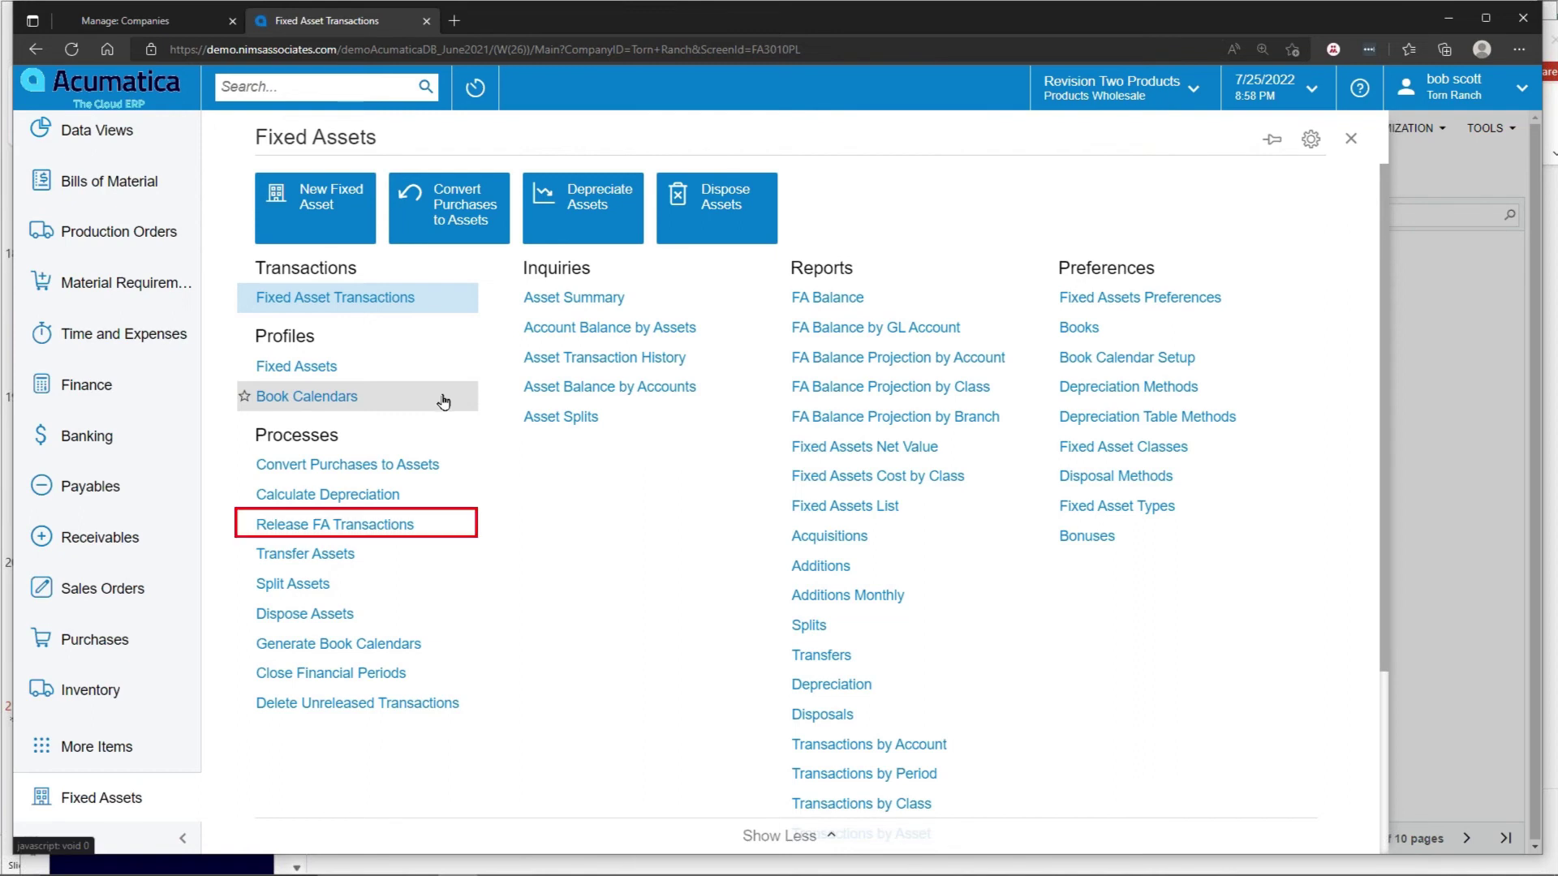
Release all 28 pending balanced fixed asset transactions via Release FA Transactions.
{"action": "left_click", "coordinate": [375, 525]}
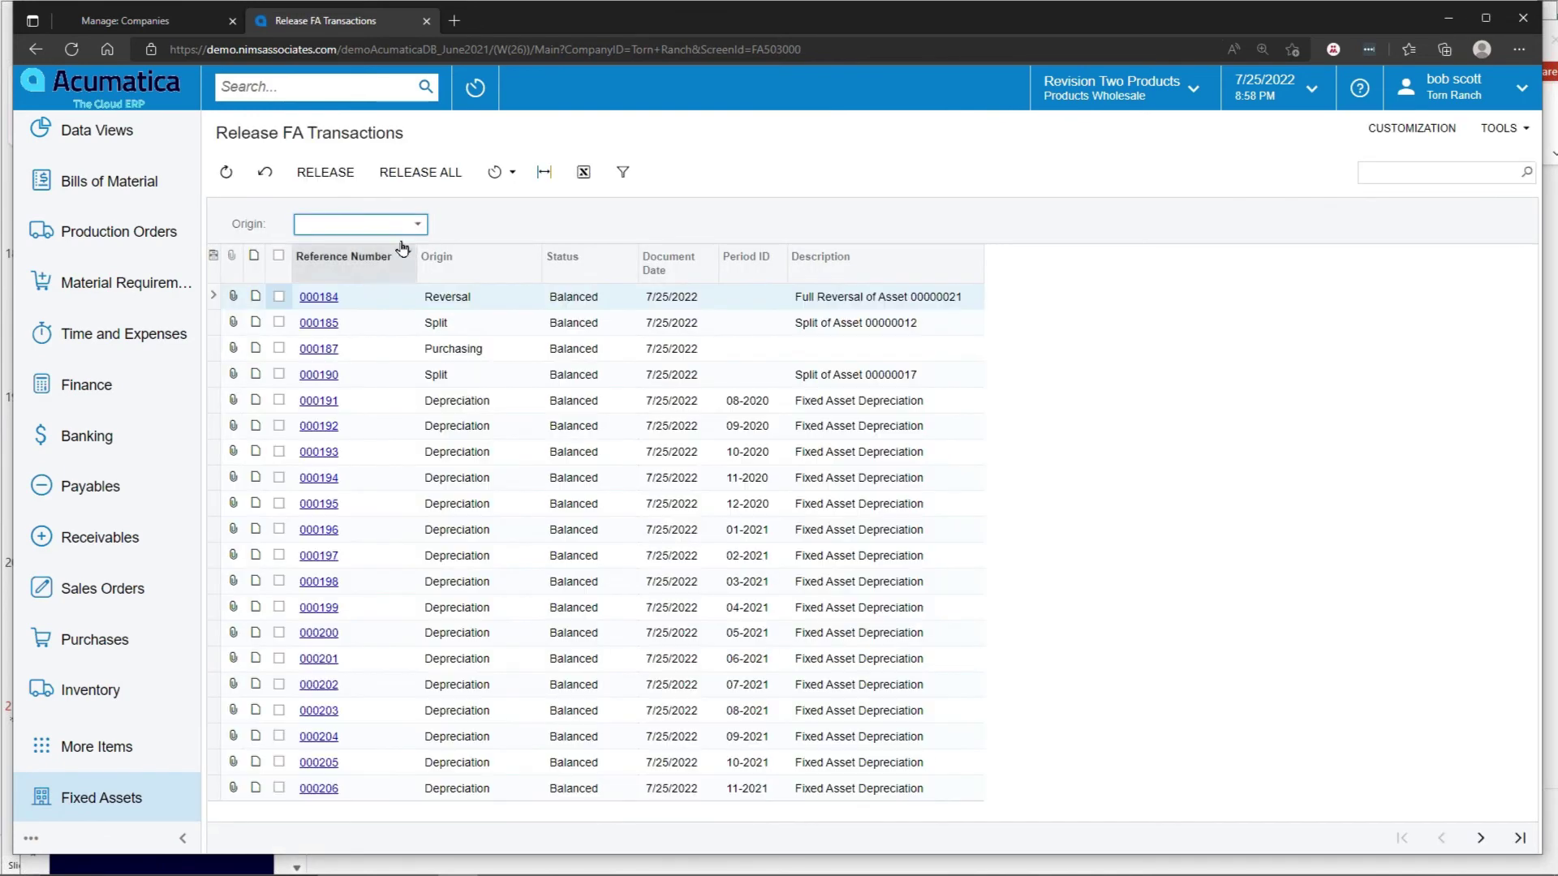
{"action": "left_click", "coordinate": [420, 172]}
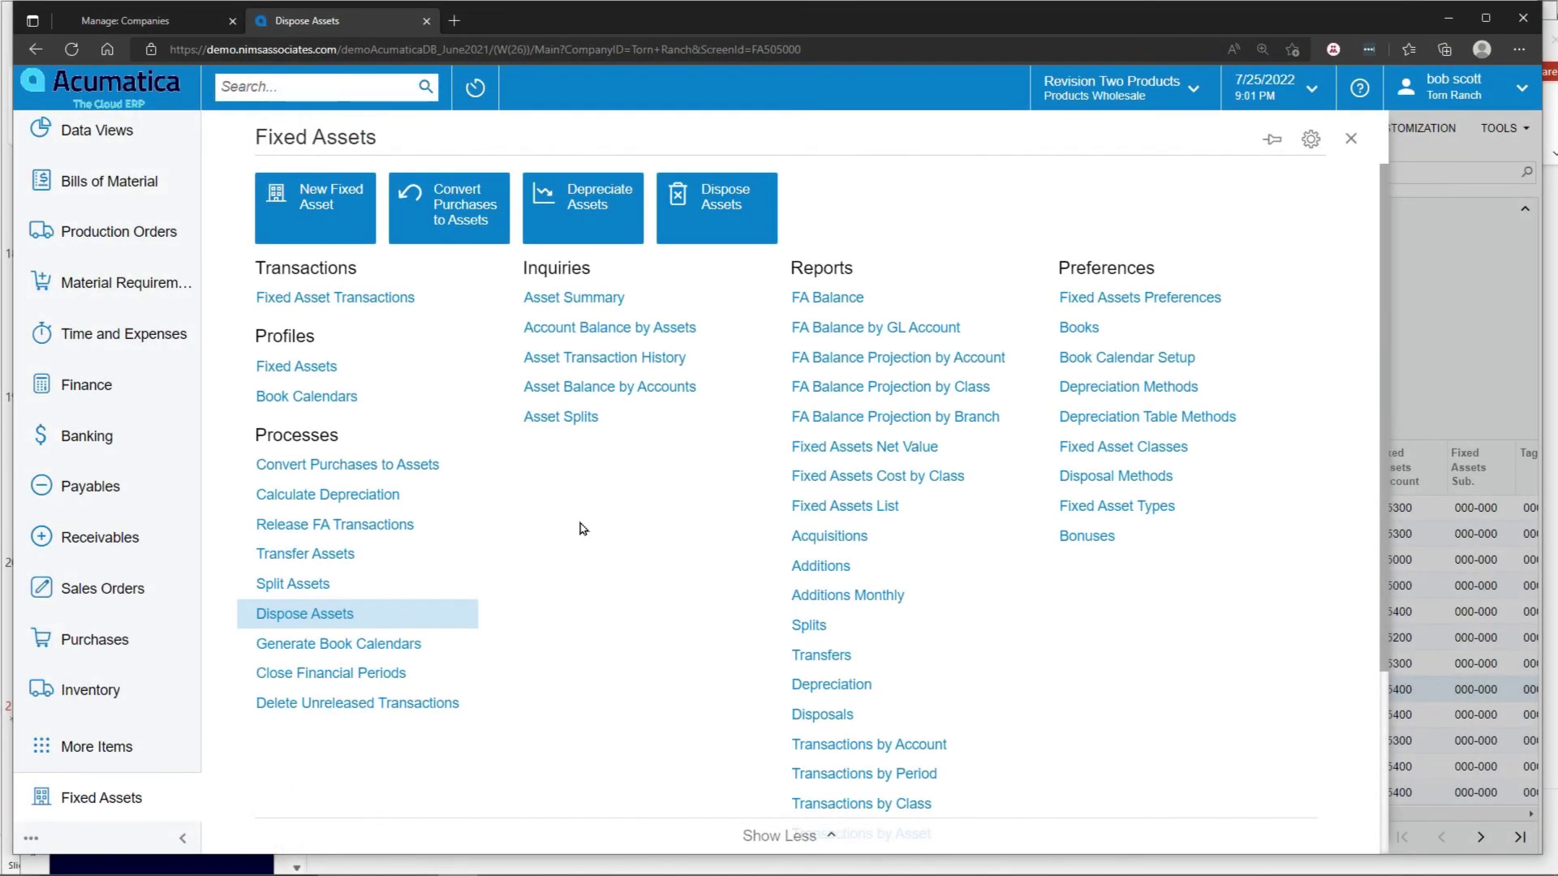
In Dispose Assets, choose 01SOLD - Fixed Asset Sold as the disposal method.
{"action": "left_click", "coordinate": [358, 623]}
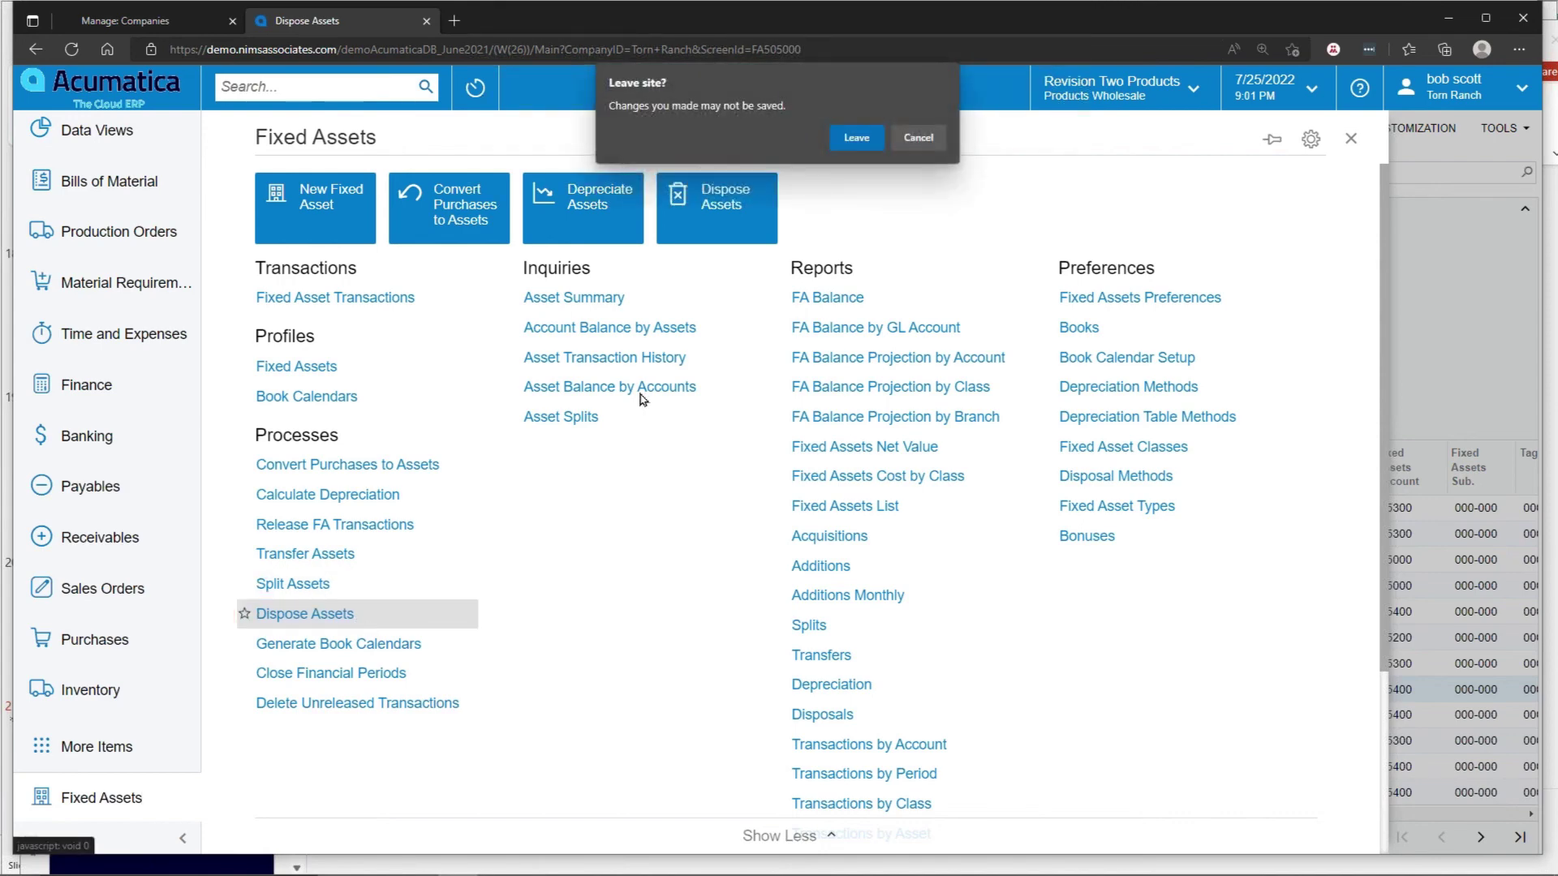
{"action": "left_click", "coordinate": [854, 141]}
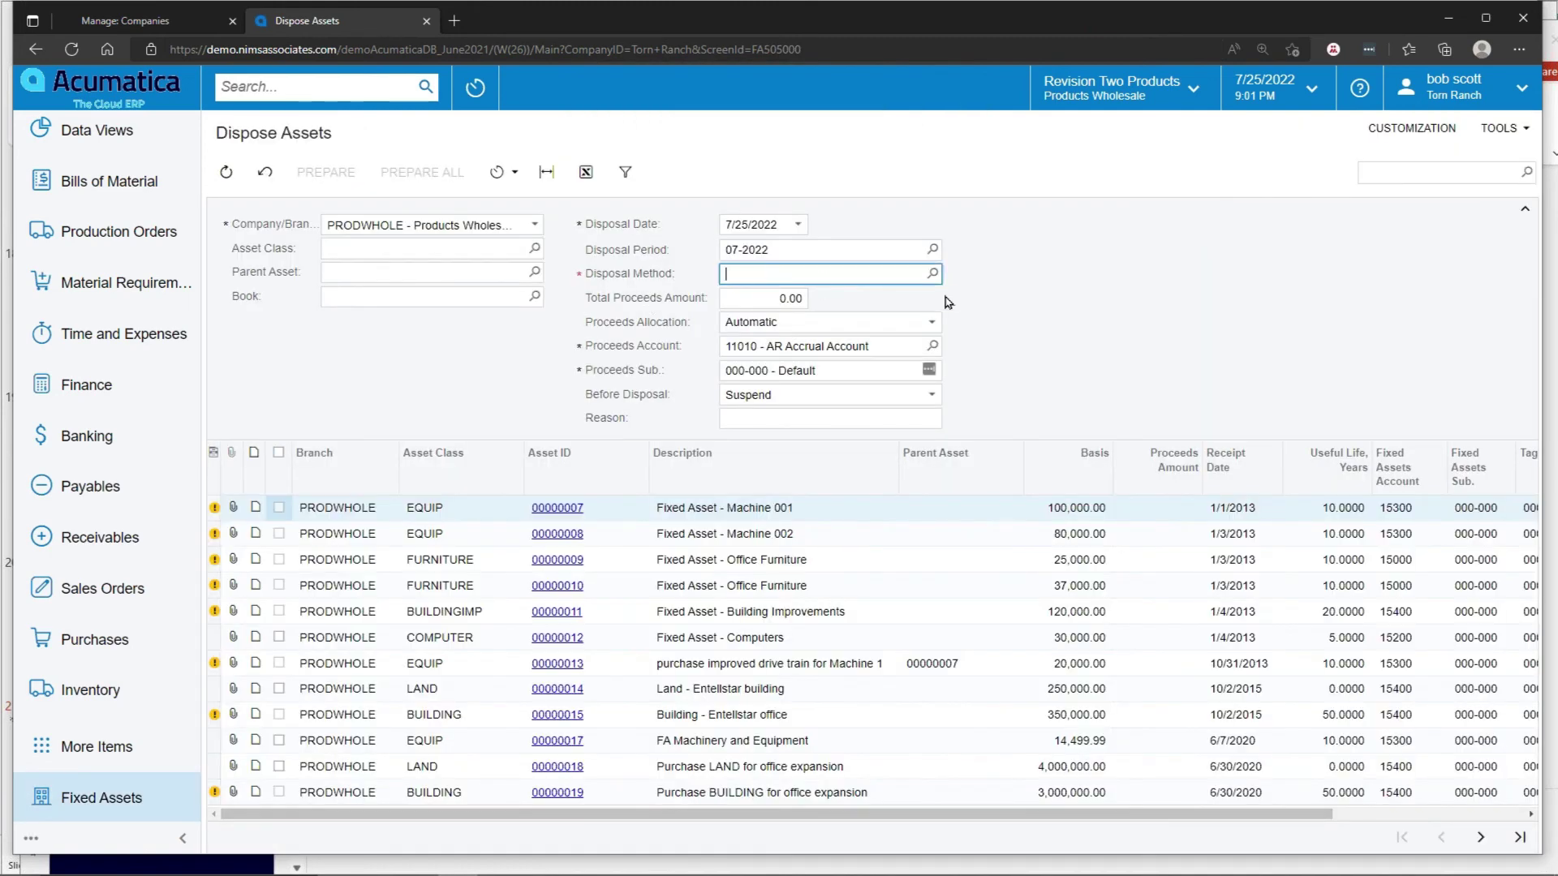
{"action": "left_click", "coordinate": [932, 274]}
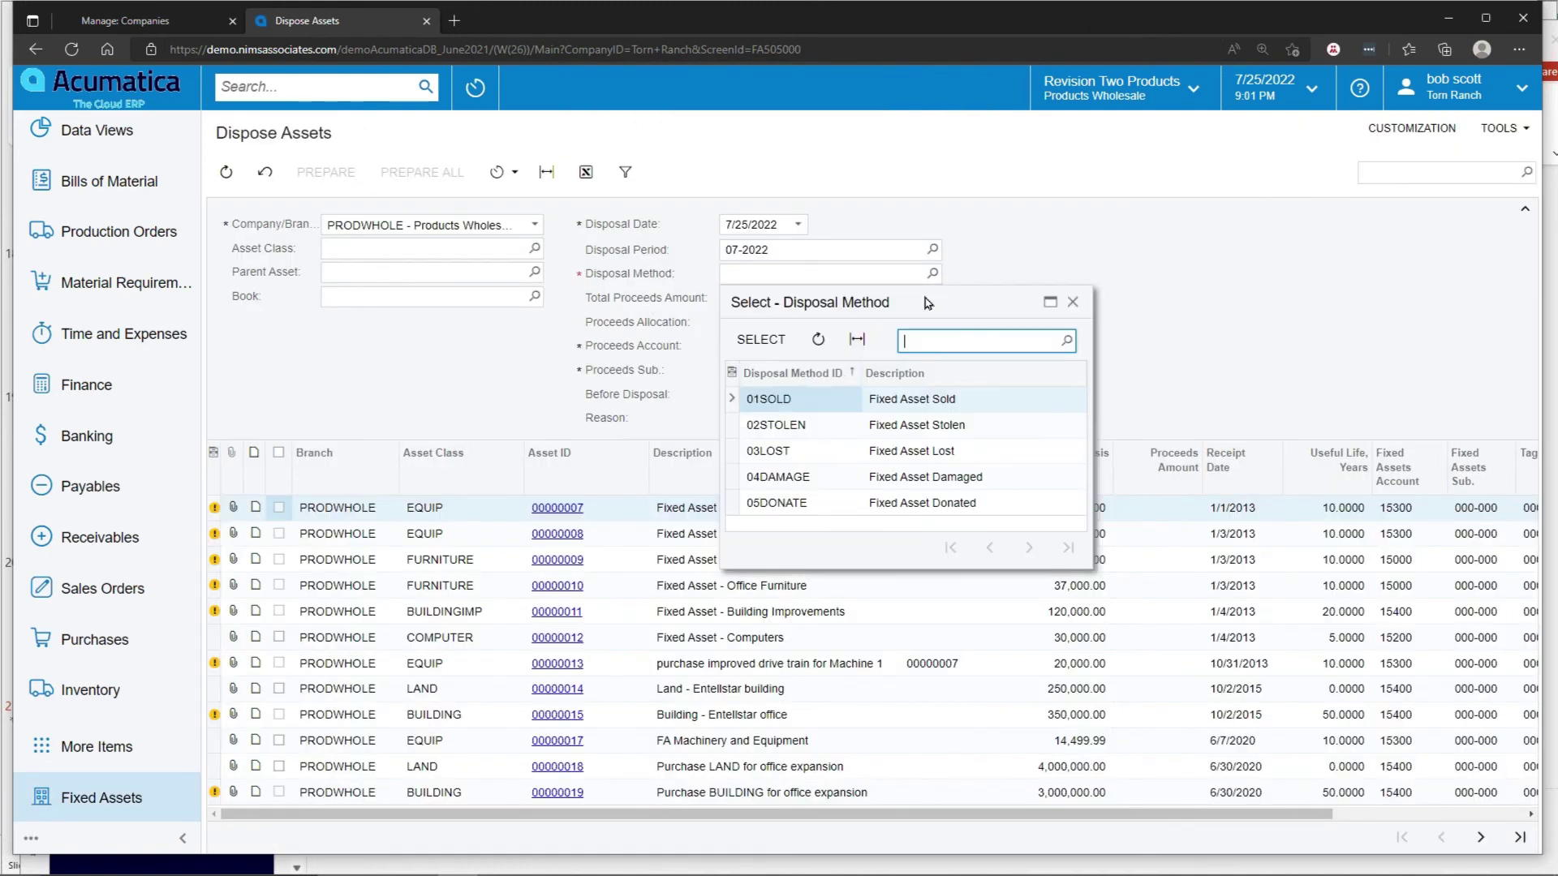
{"action": "double_click", "coordinate": [819, 401]}
Enter 12,000.00 total proceeds and mark land asset 00000014 for disposal.
{"action": "left_click", "coordinate": [775, 298]}
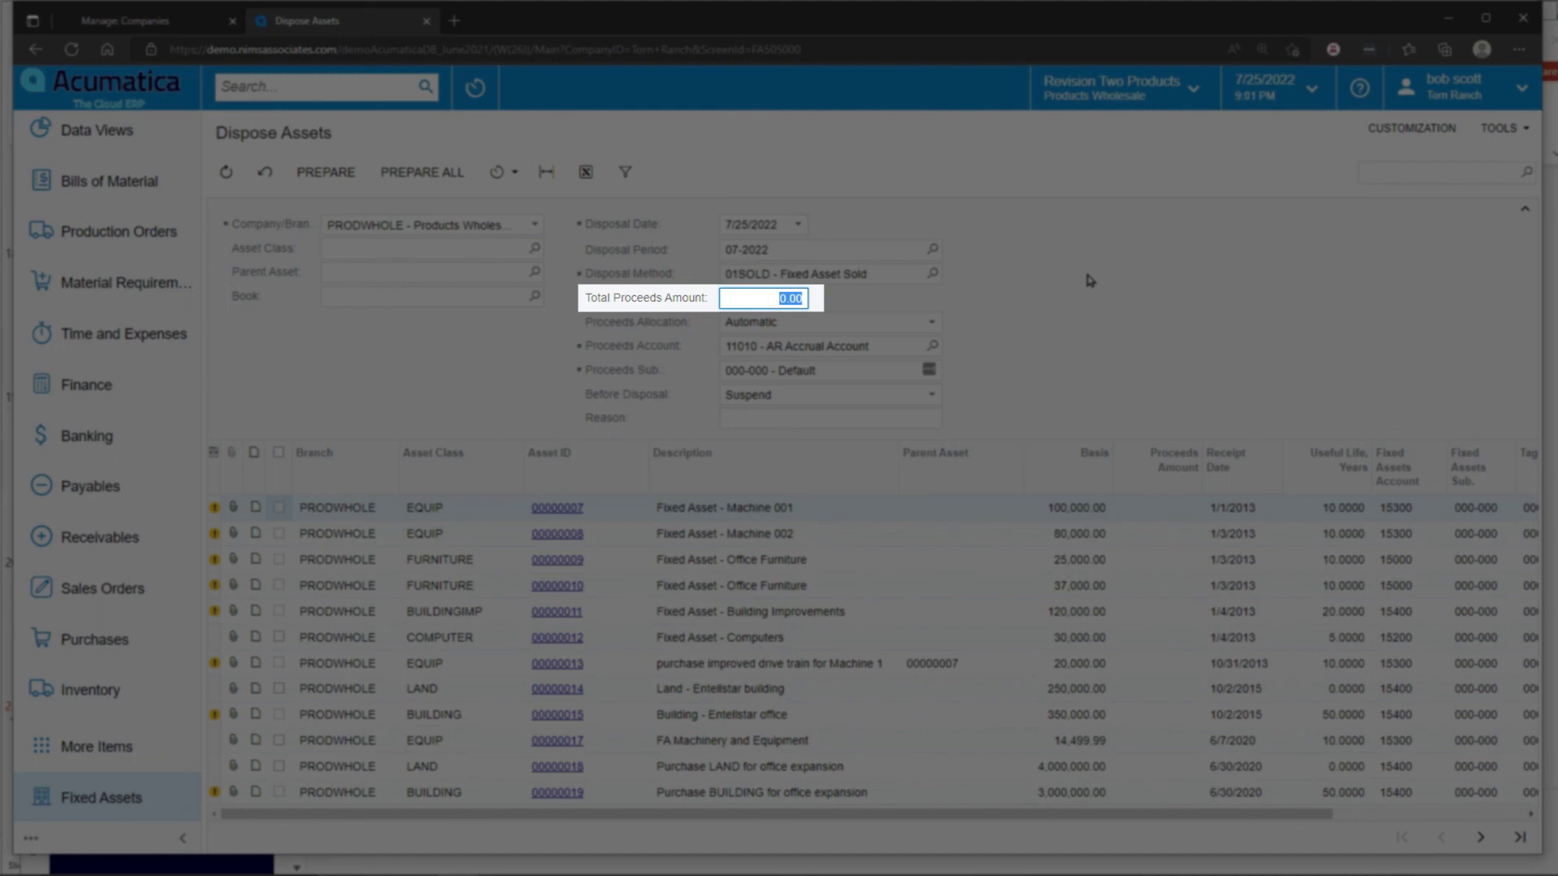
{"action": "type", "text": "12000"}
{"action": "key", "text": "Tab"}
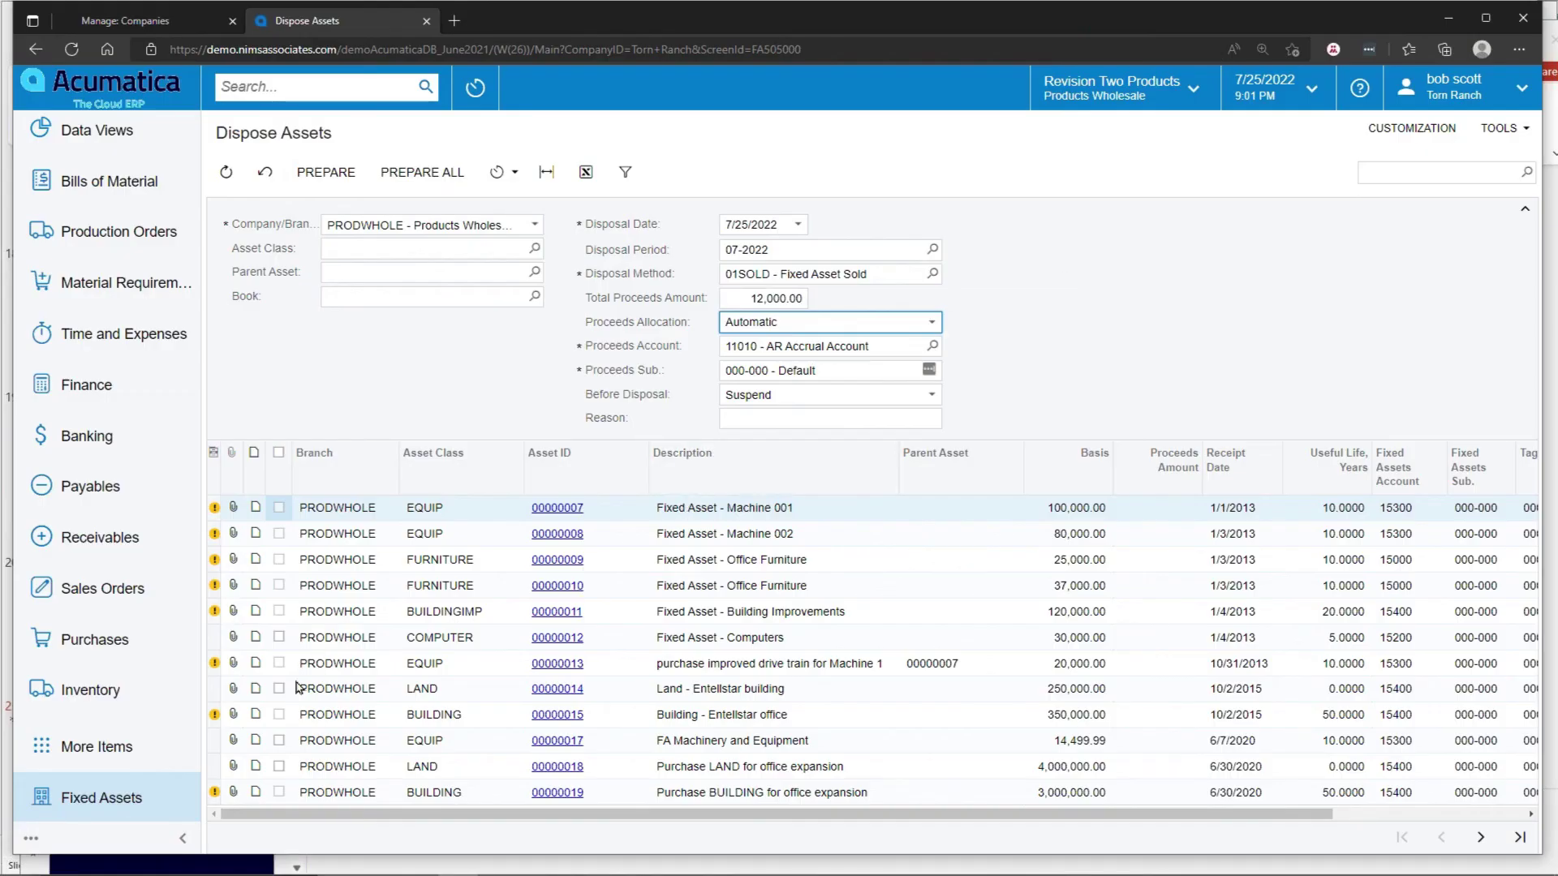
{"action": "left_click", "coordinate": [279, 689]}
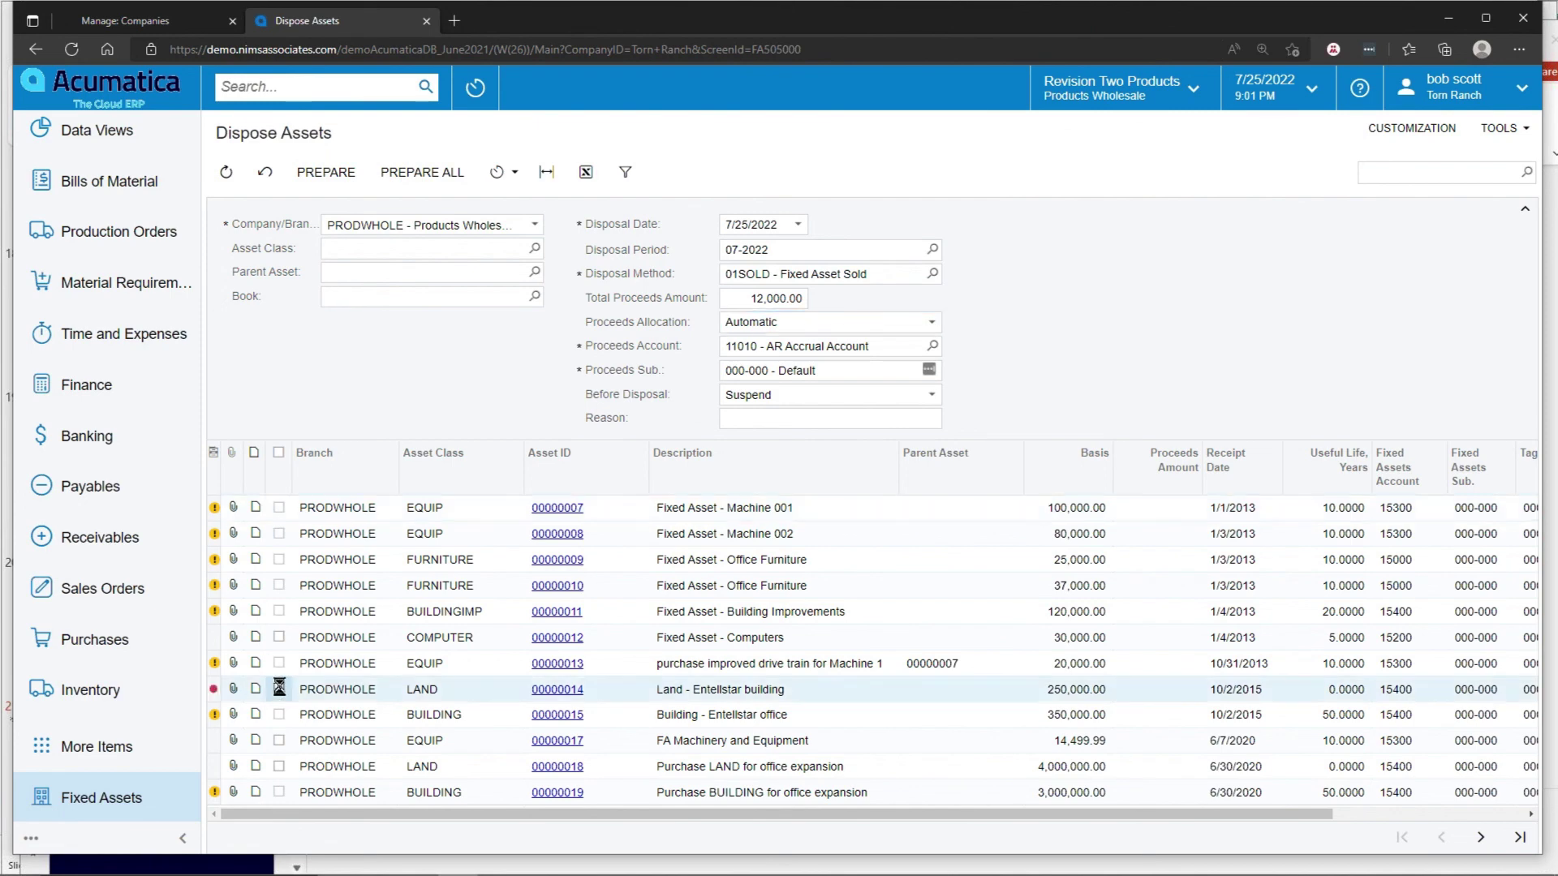
Prepare disposal transaction 000215 for asset 00000014 and close the Mass Disposals Preview.
{"action": "left_click", "coordinate": [330, 173]}
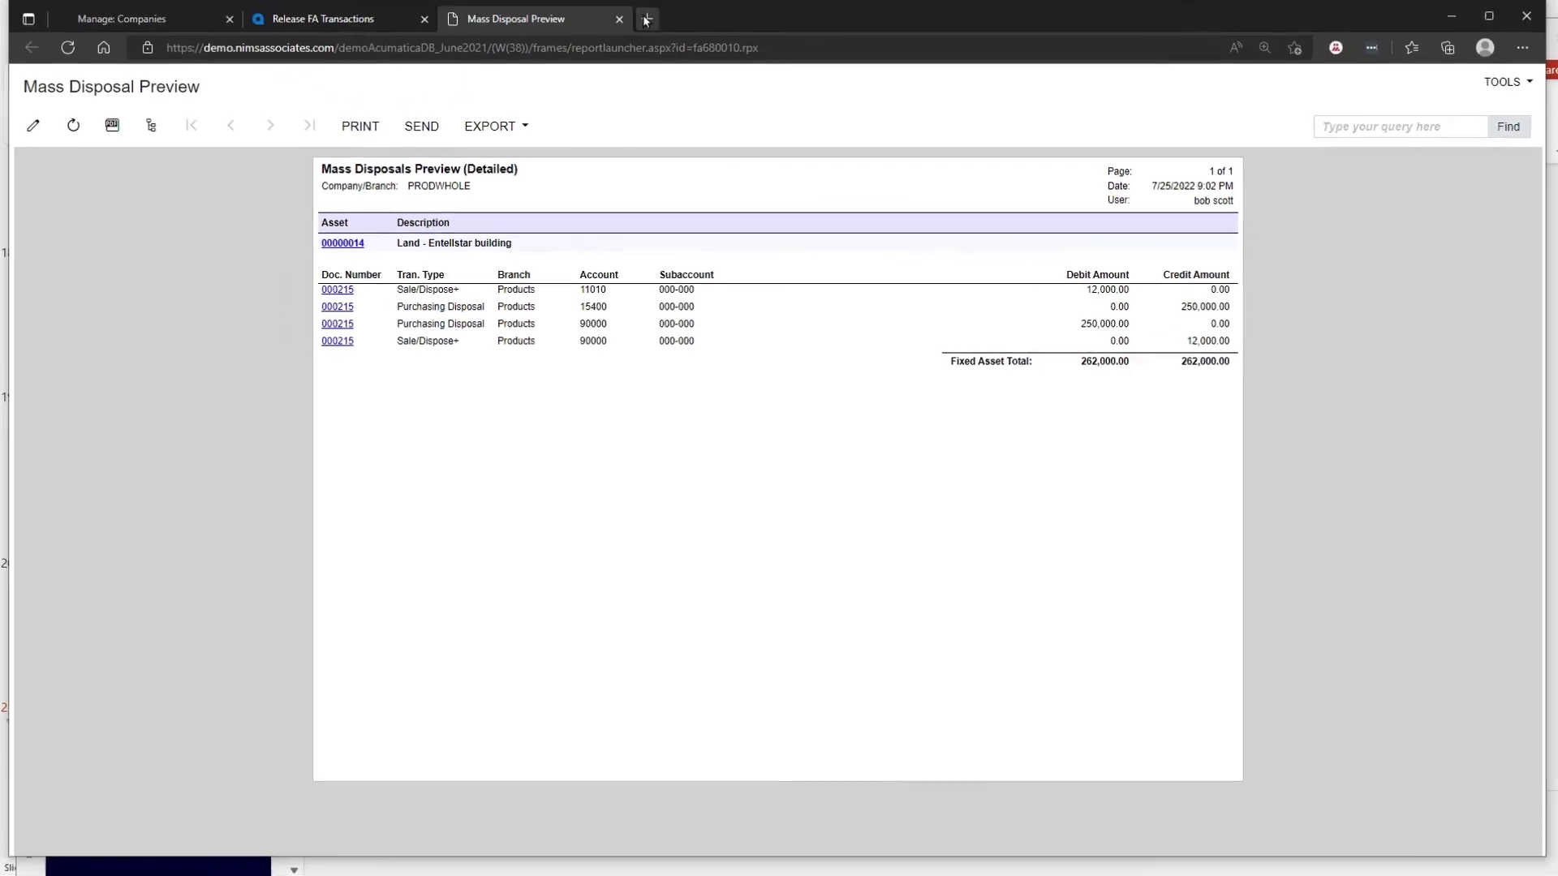
{"action": "left_click", "coordinate": [619, 19]}
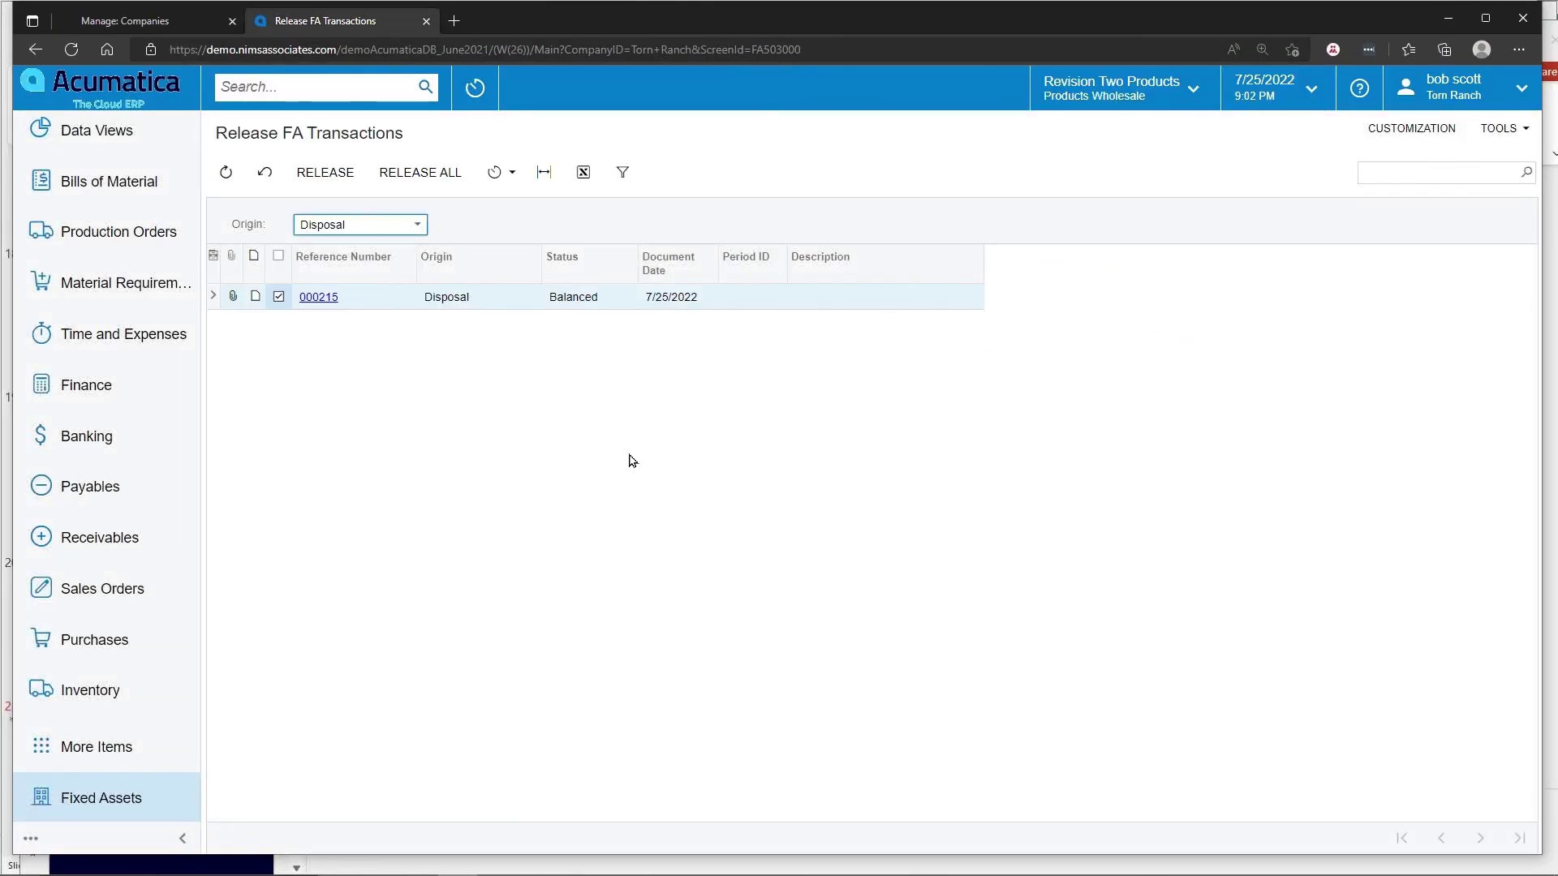
Release the checked disposal transaction 000215 for land asset 00000014.
{"action": "left_click", "coordinate": [327, 187]}
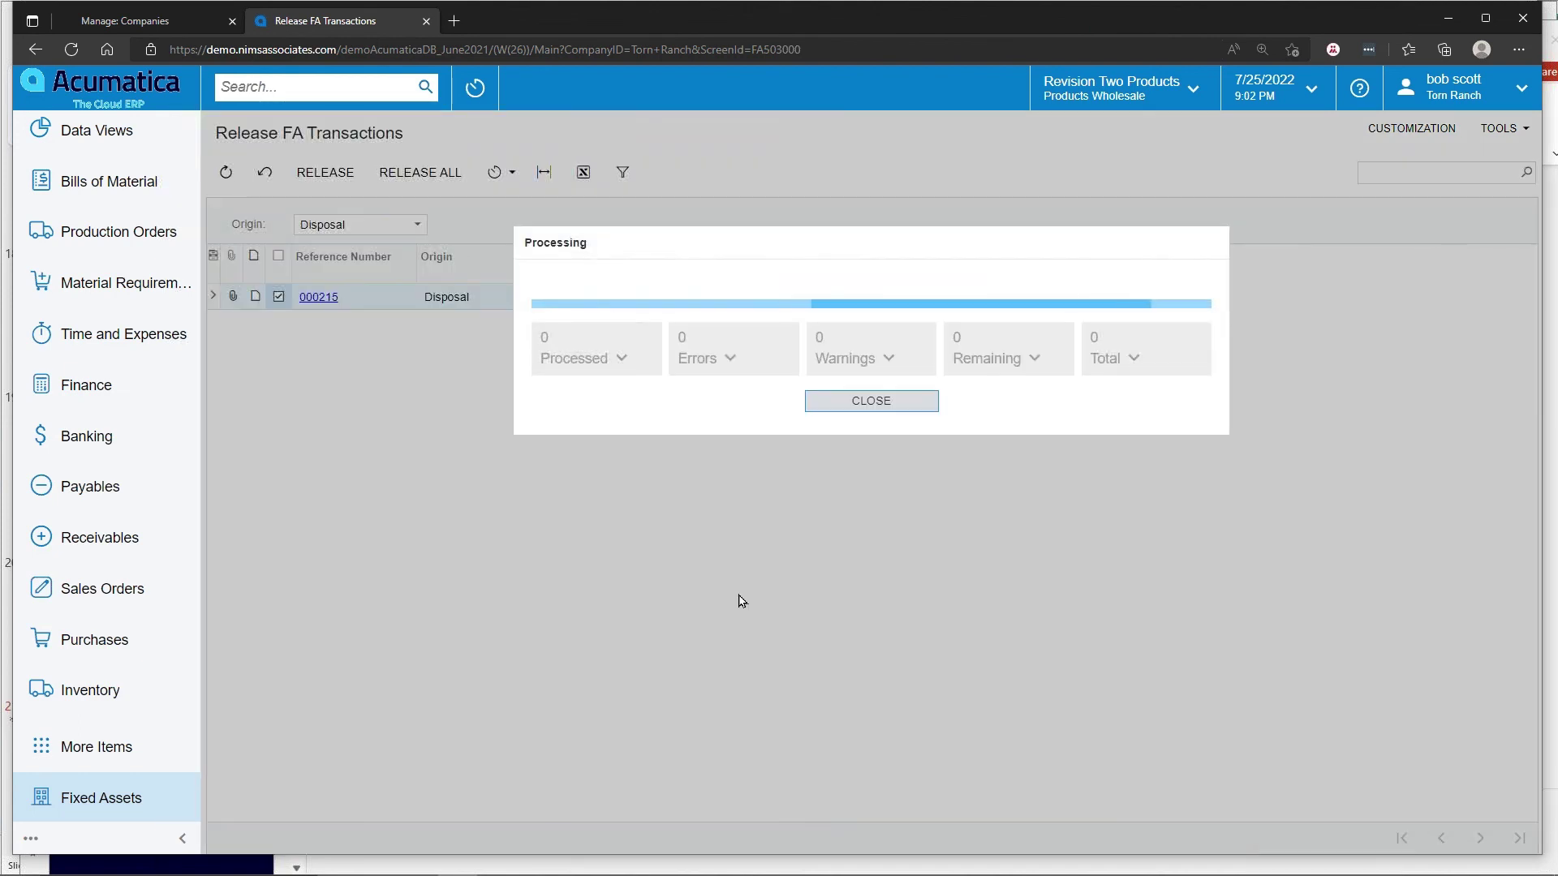